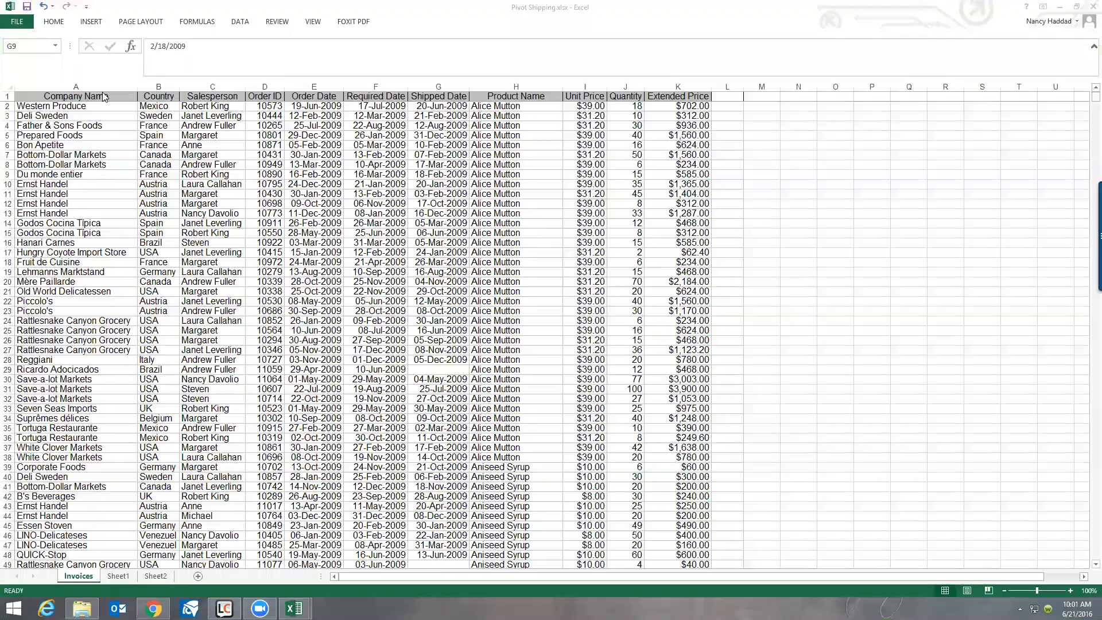
Look through the shipping invoice records on the Invoices sheet and return to the first rows.
left_click(1086, 106)
scroll(1085, 152, "down", 20)
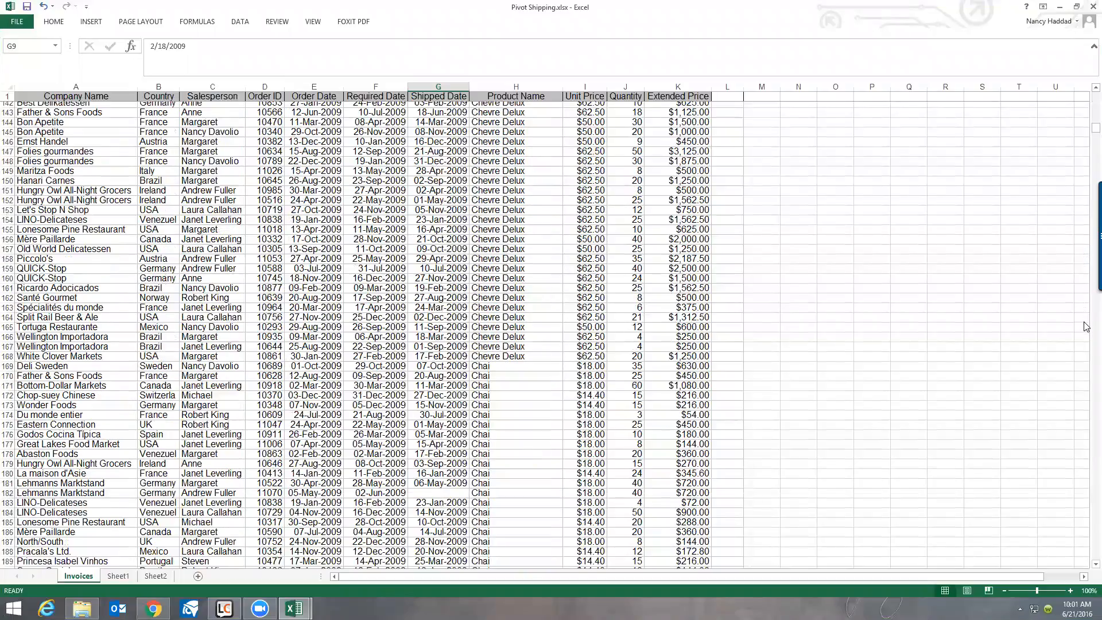
scroll(1086, 321, "down", 20)
scroll(1086, 373, "down", 1)
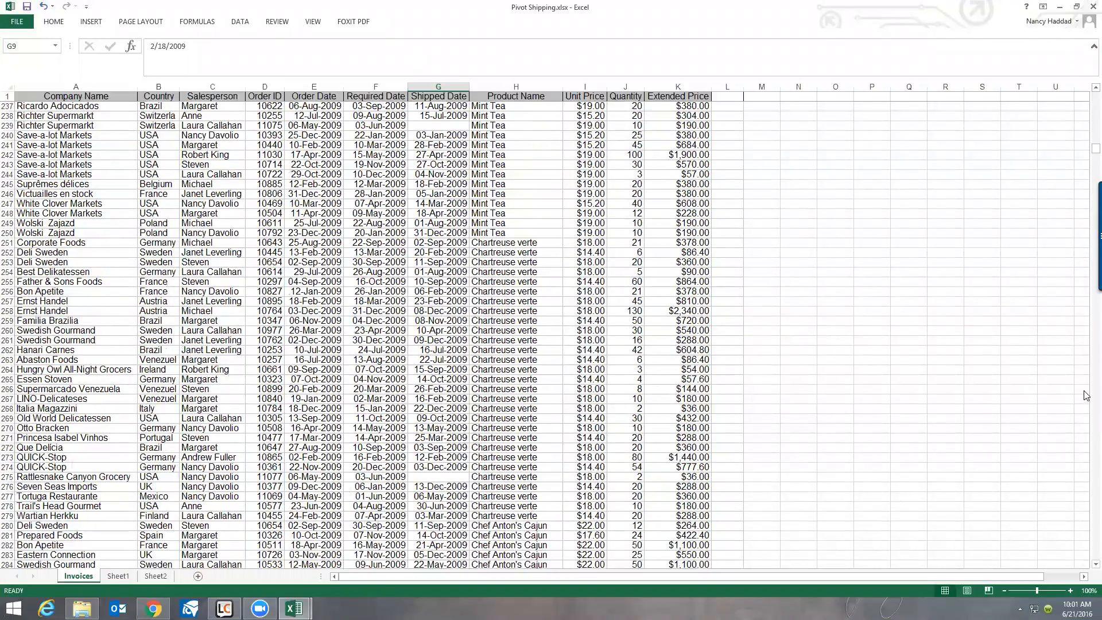
scroll(1085, 101, "up", 20)
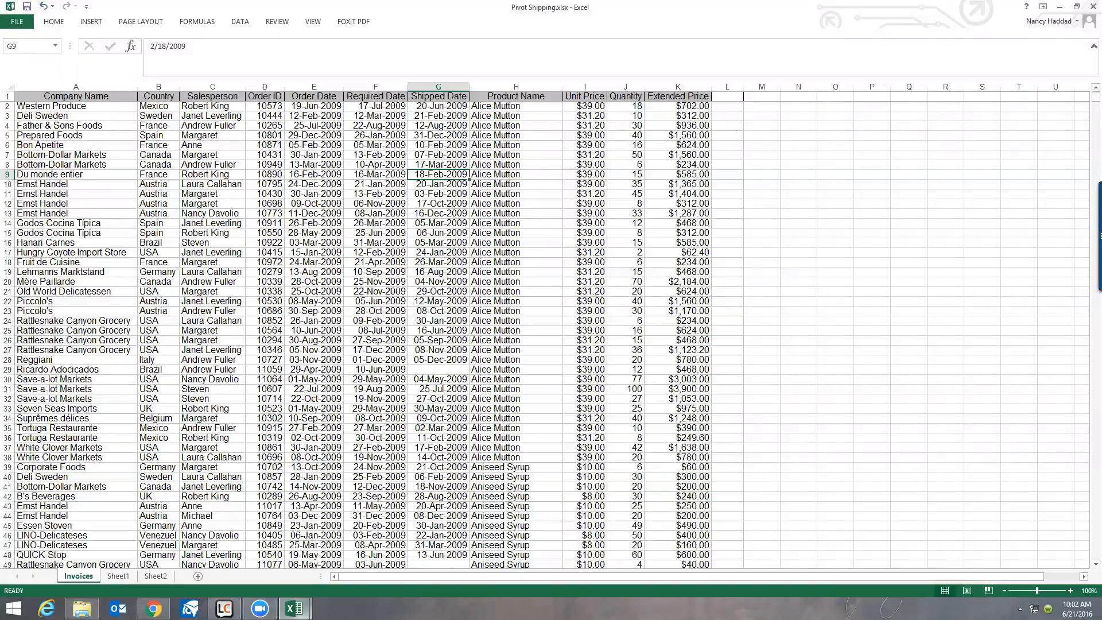
Switch to the test PivotTables.xlsx workbook and maximize its window.
mouse_move(294, 609)
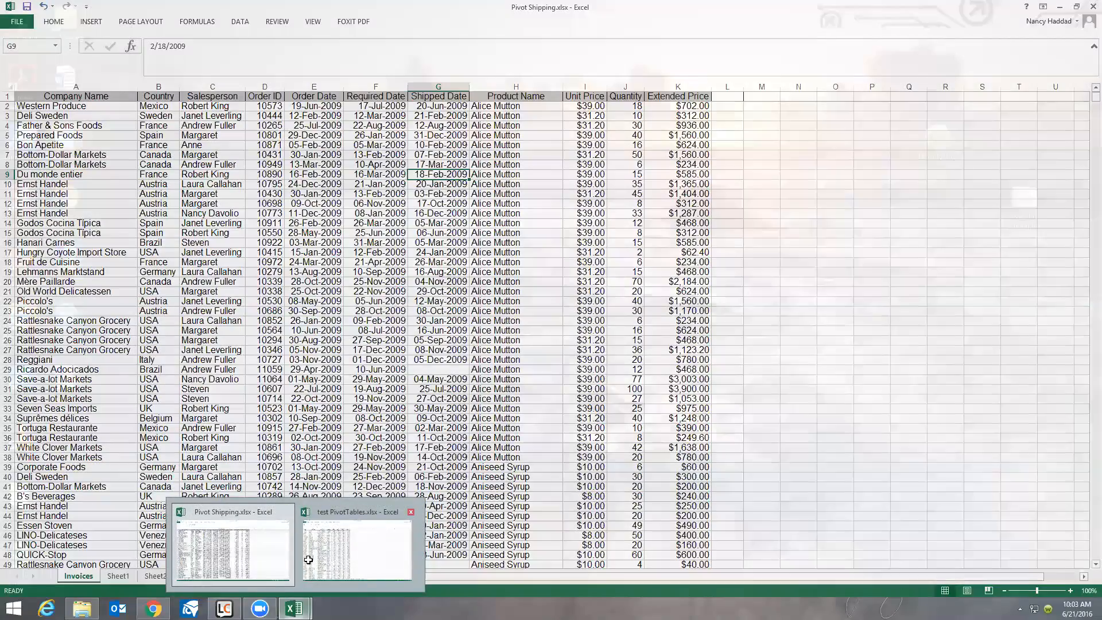
left_click(309, 559)
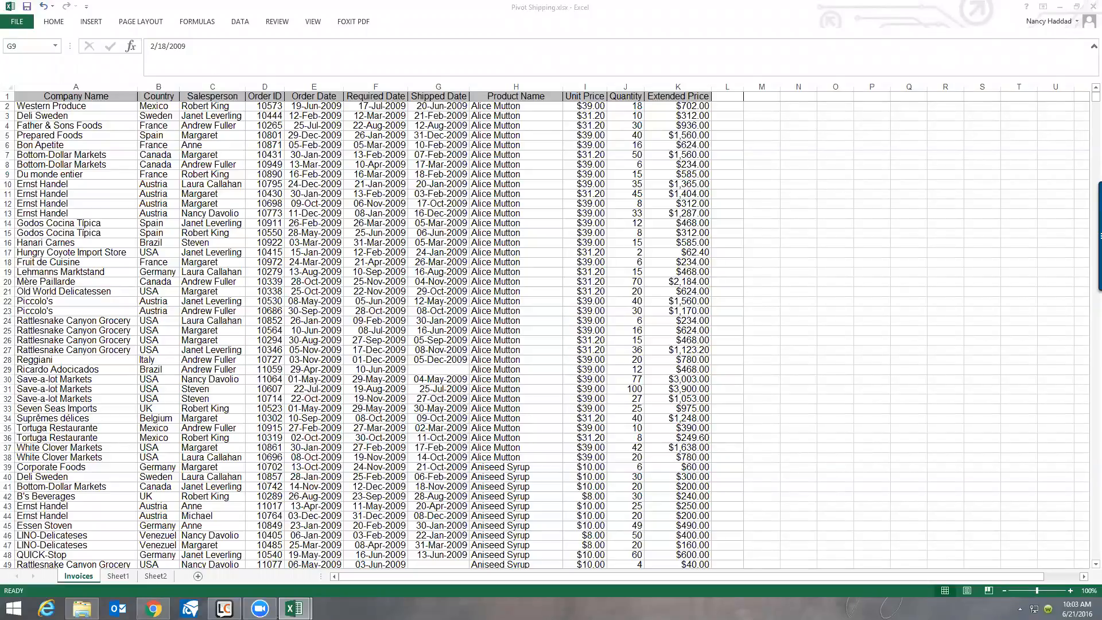
key("F2")
key("alt+Tab")
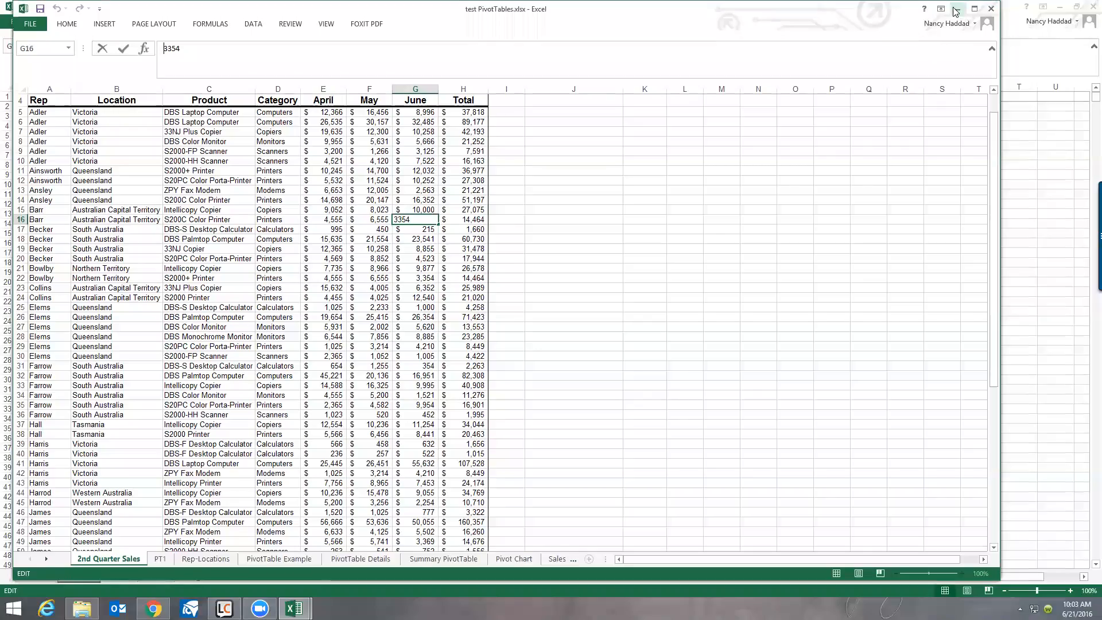
left_click(971, 11)
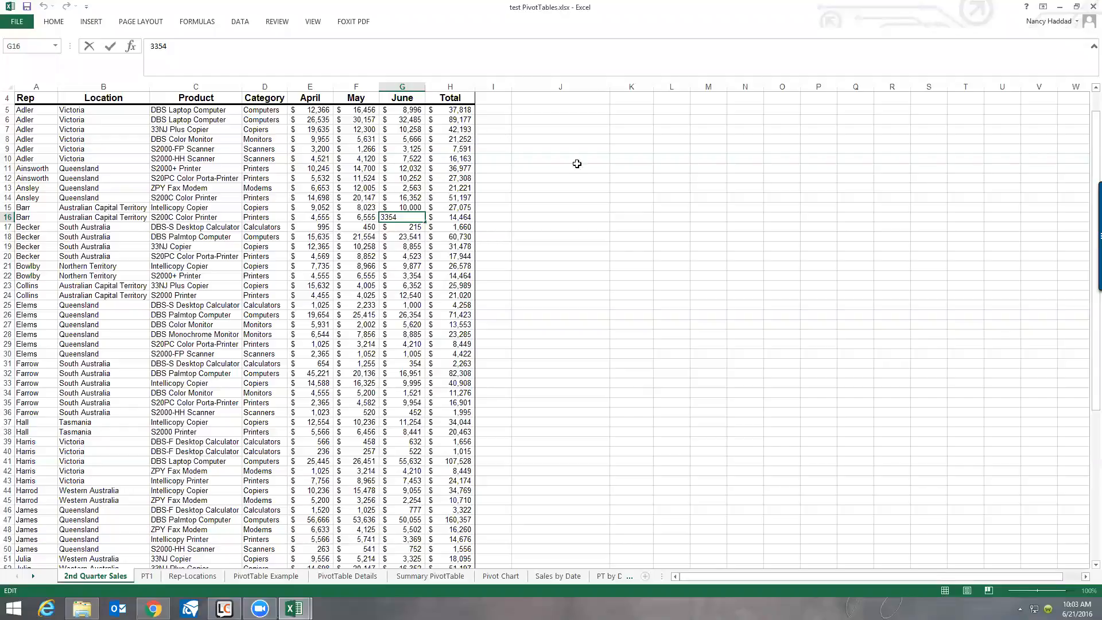
Review the 2nd Quarter Sales data from its last records back up to the sheet title.
mouse_move(1085, 225)
scroll(1085, 493, "down", 16)
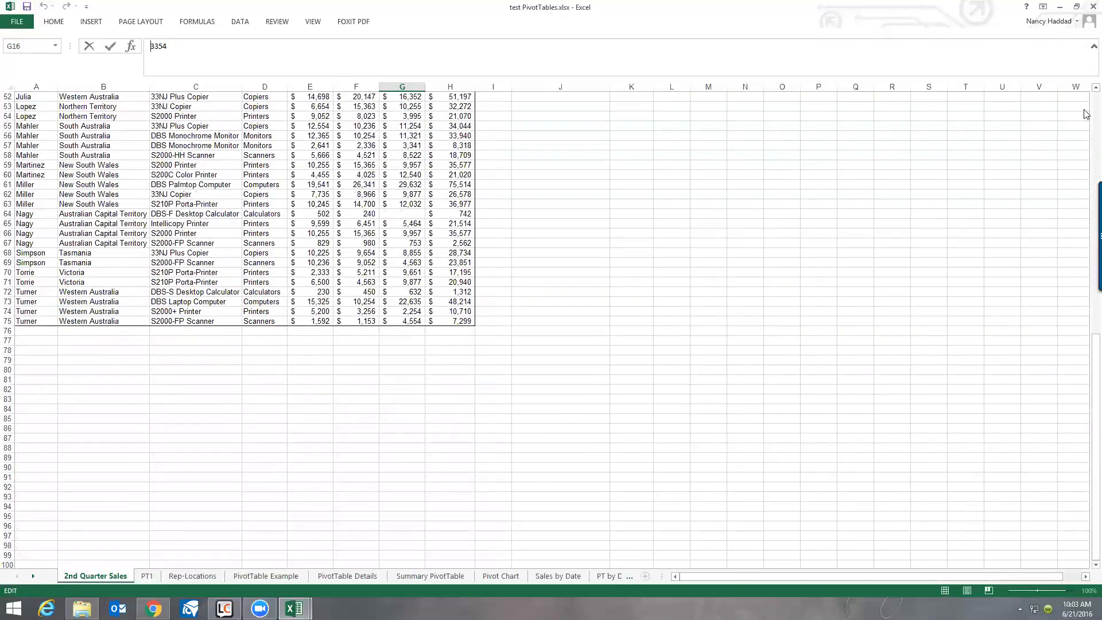
scroll(1085, 107, "up", 16)
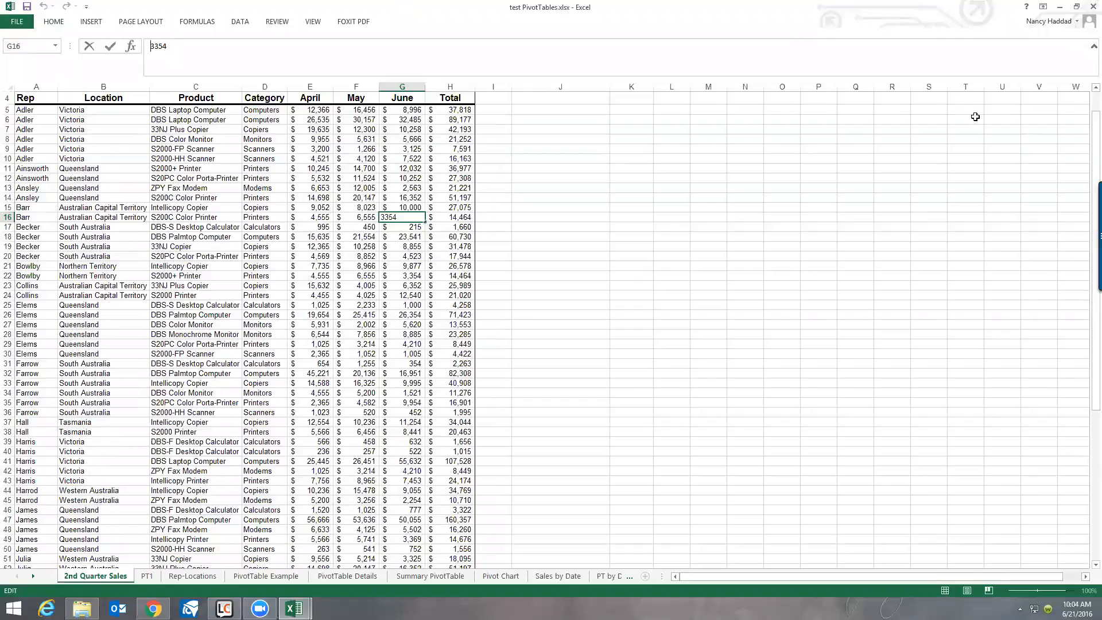
scroll(1084, 112, "up", 1)
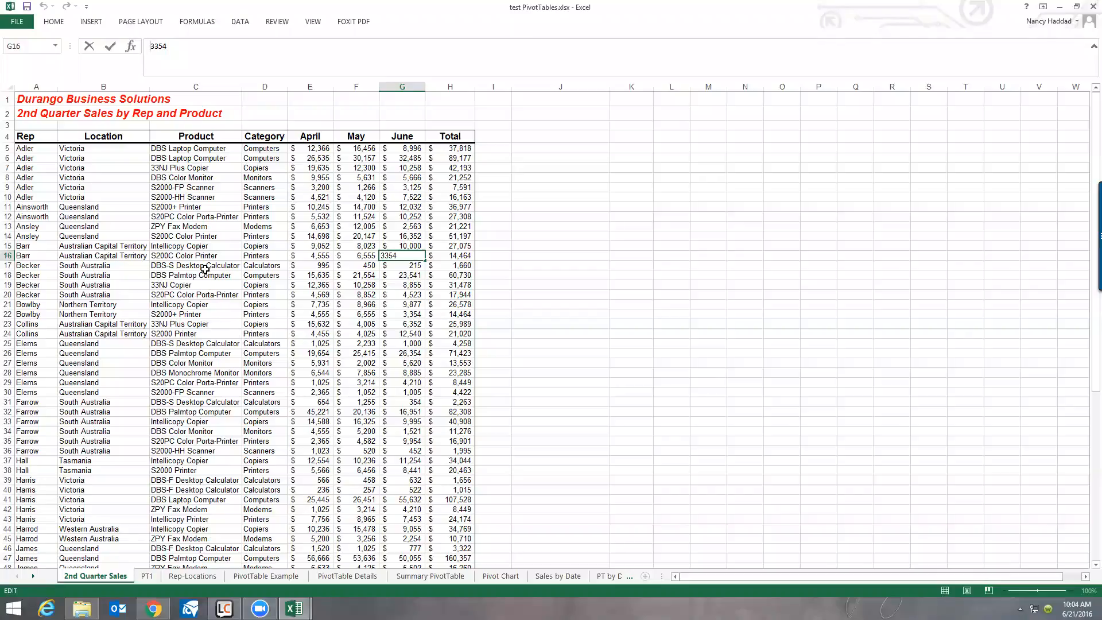
Create a PivotTable on a new worksheet from the 2nd Quarter Sales range A4:H75.
left_click(186, 206)
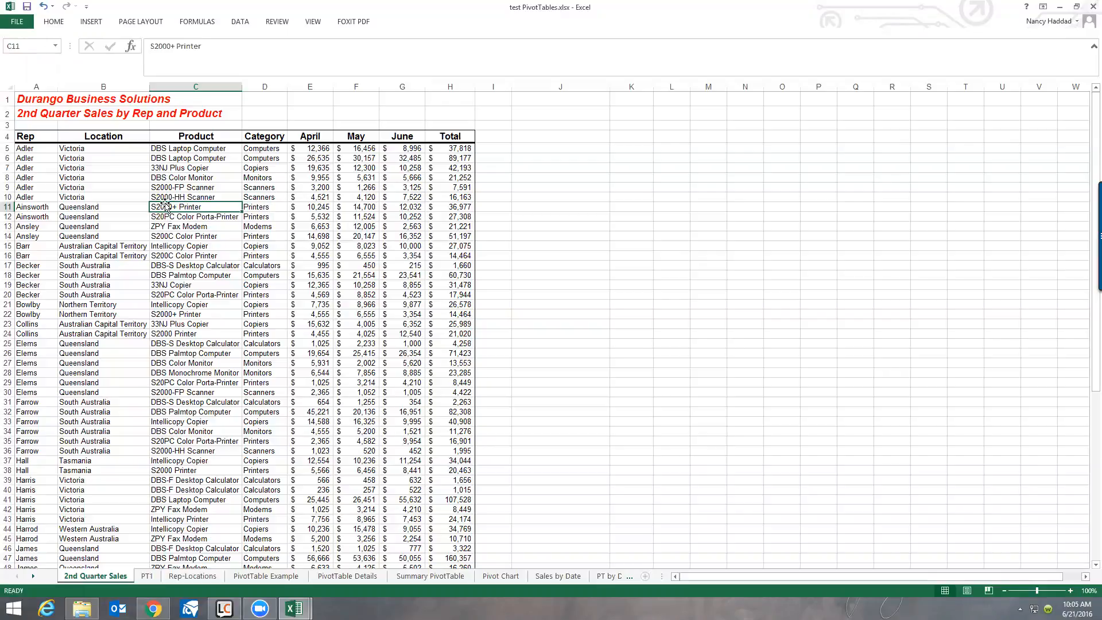
left_click(92, 22)
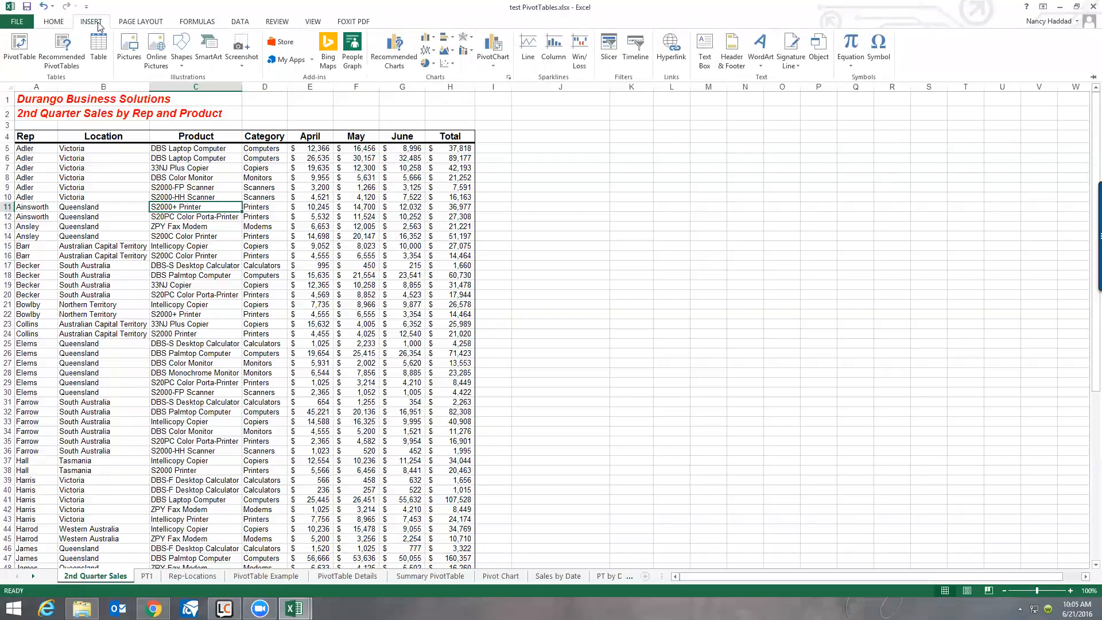
left_click(19, 48)
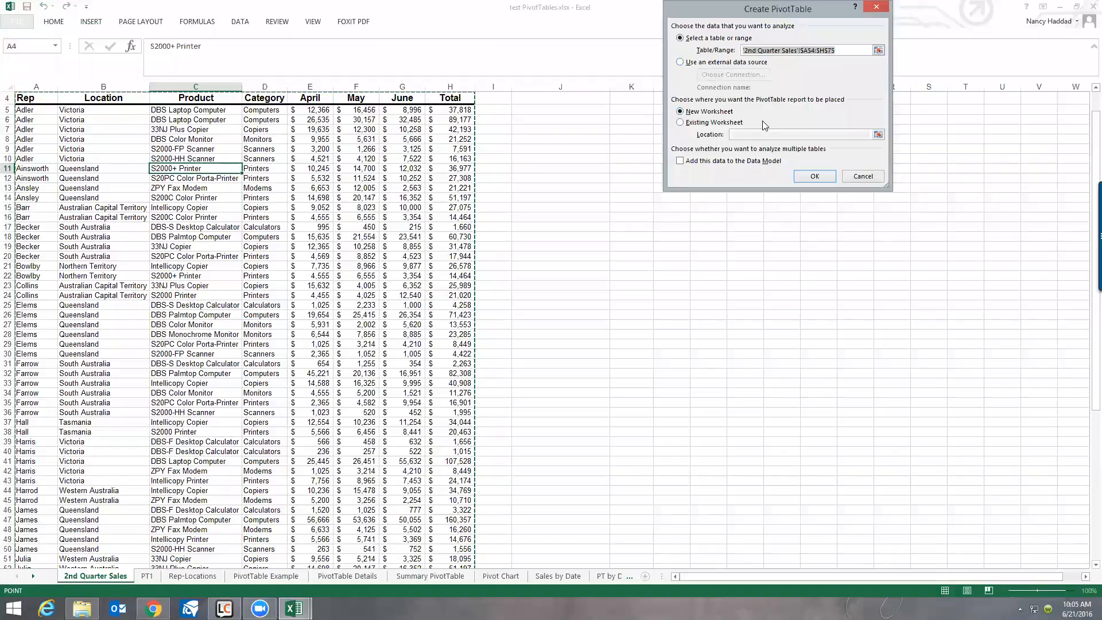
left_click(815, 176)
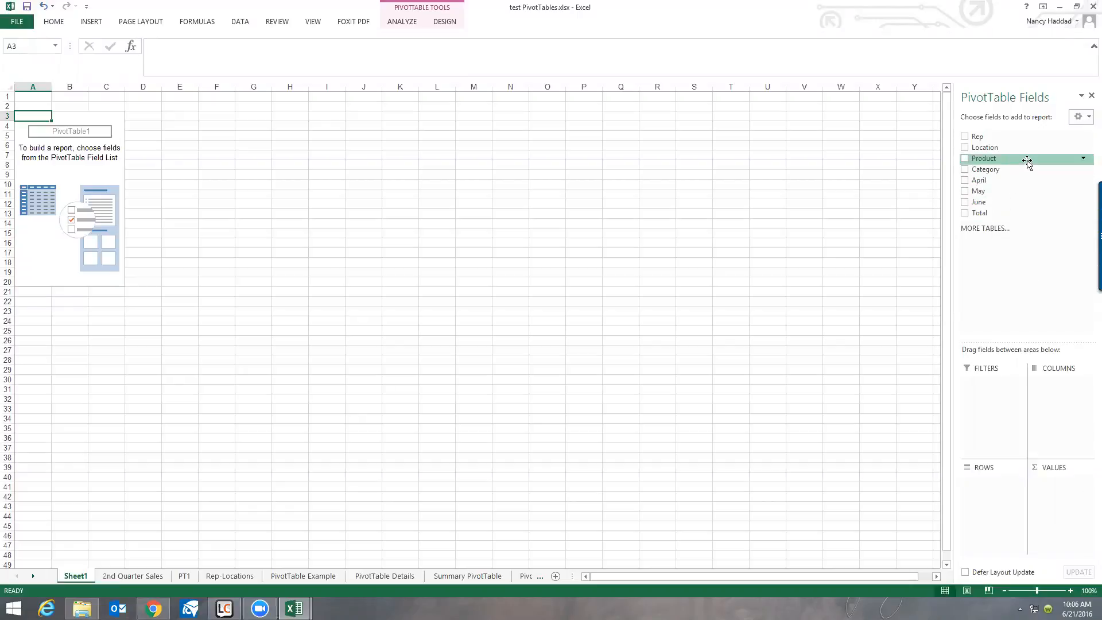
Lay out the PivotTable with Rep as rows, Category as columns and the sum of Total as values.
left_click(964, 137)
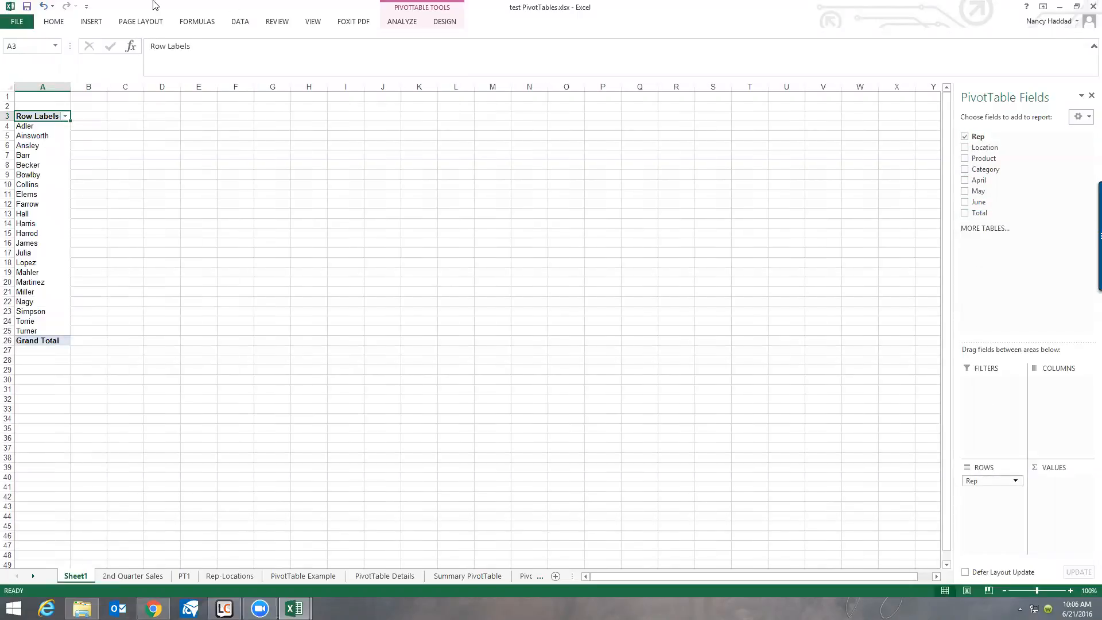
left_click(965, 171)
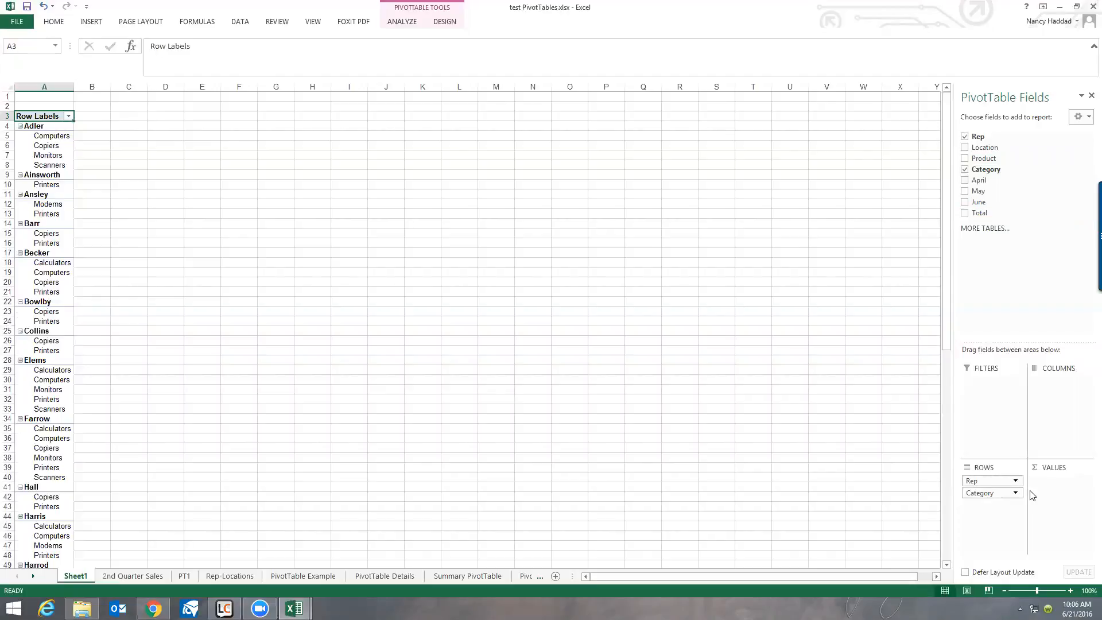
left_click(966, 213)
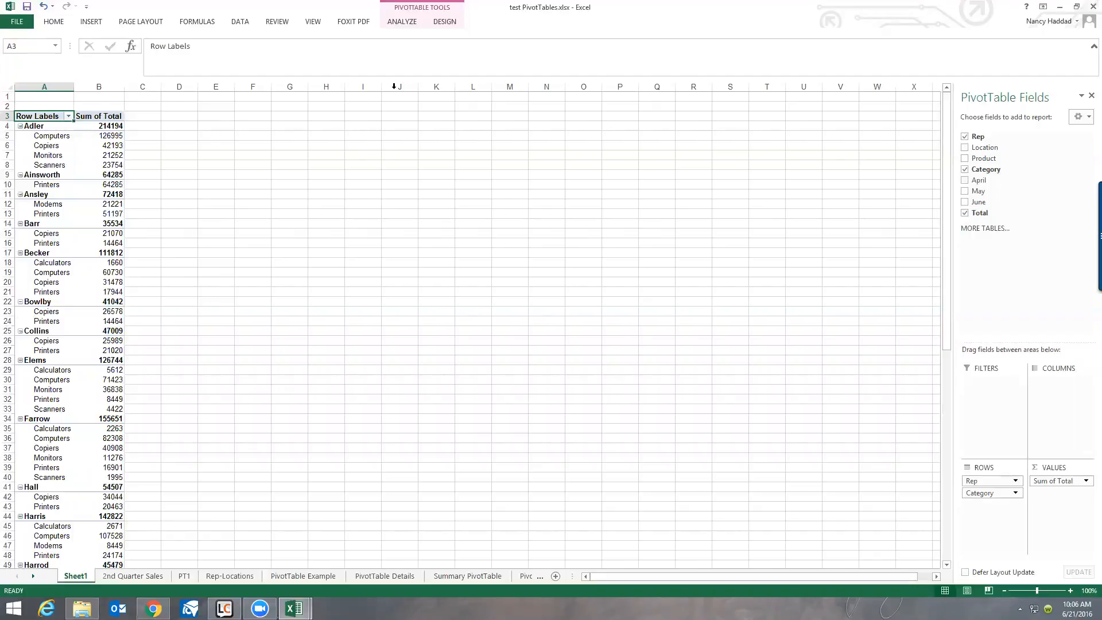
left_click_drag(944, 193, 918, 151)
mouse_move(985, 494)
left_mouse_down()
mouse_move(1043, 481)
mouse_move(1053, 386)
left_mouse_up()
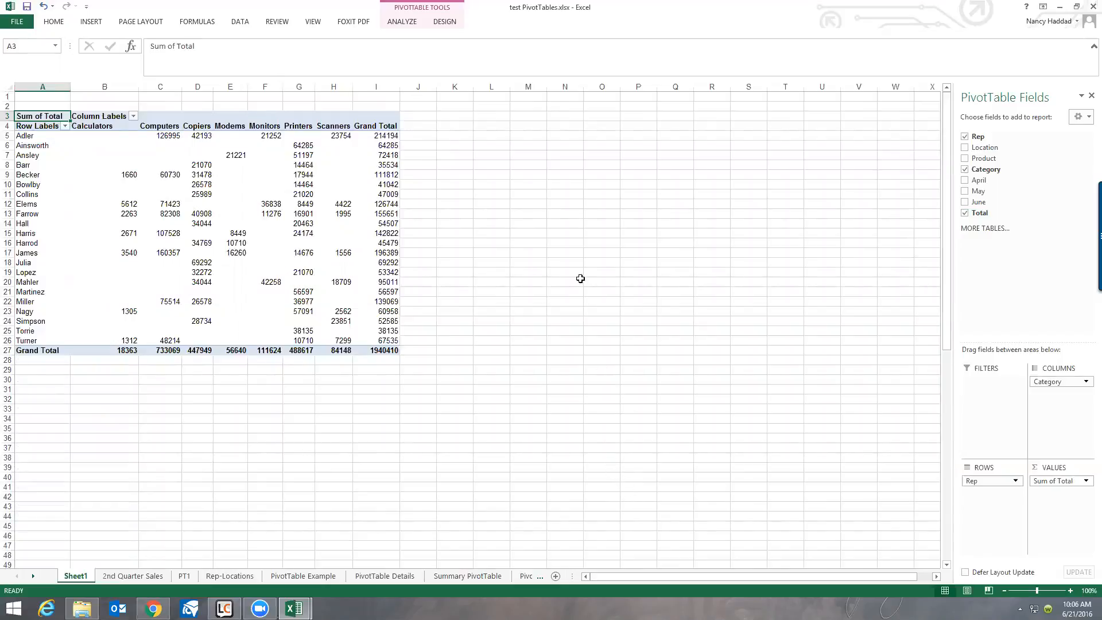
Apply the purple style from the first row of Medium PivotTable styles and enable banded rows and banded columns.
left_click(445, 22)
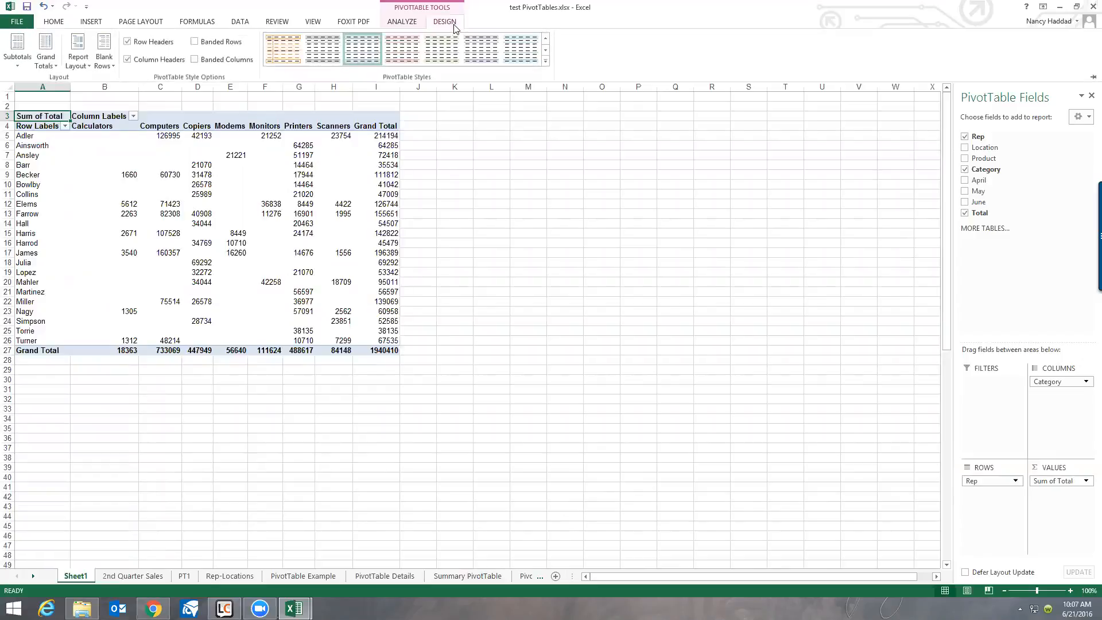
left_click(403, 23)
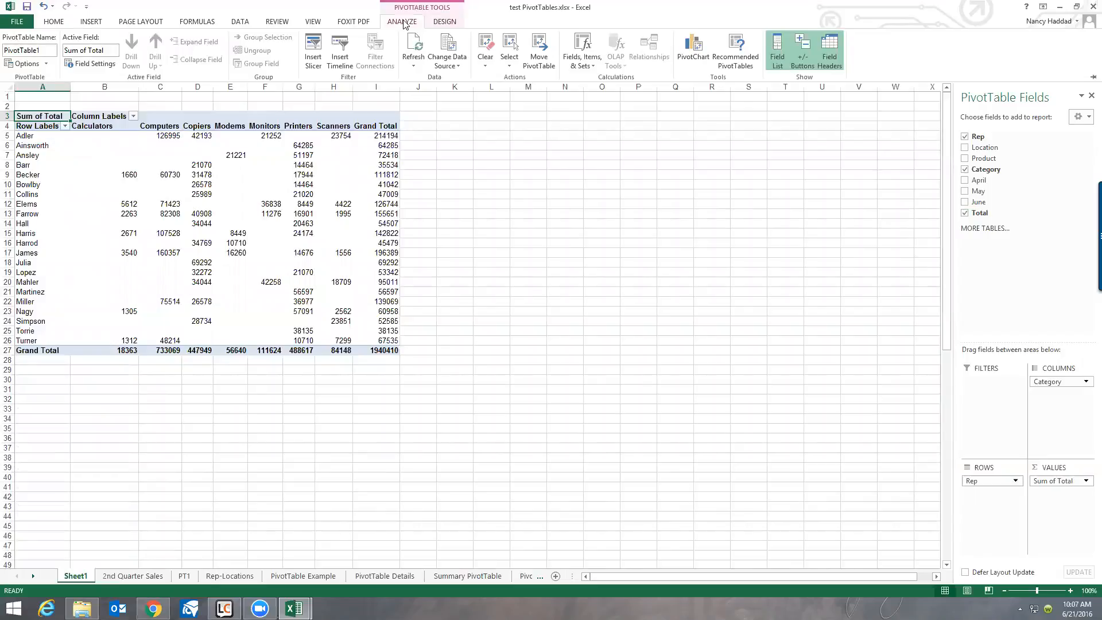
left_click(443, 23)
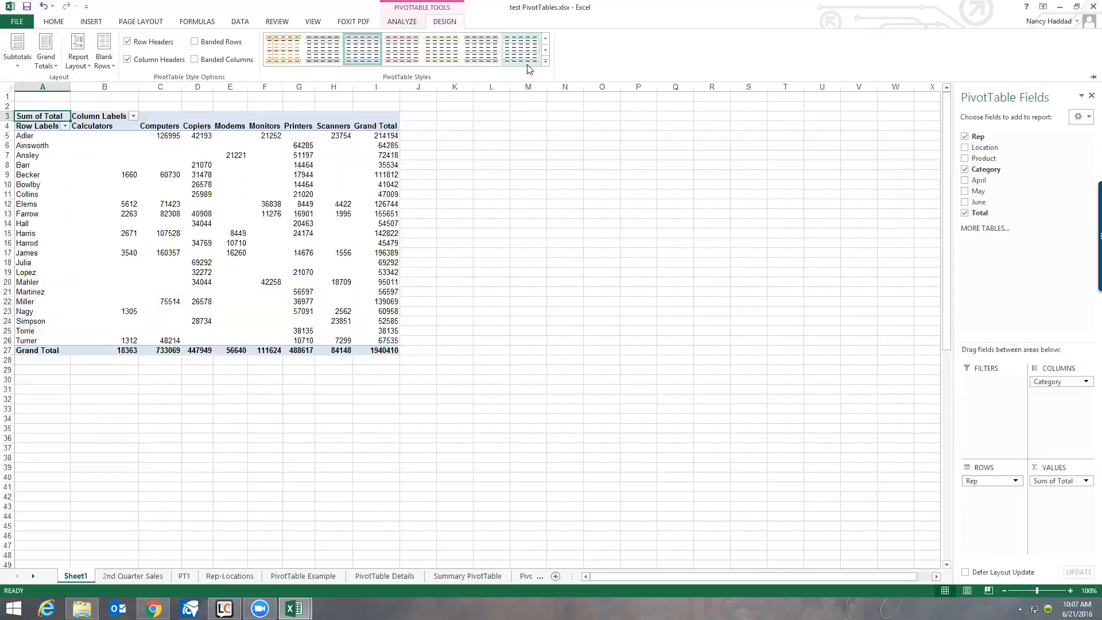
left_click(545, 61)
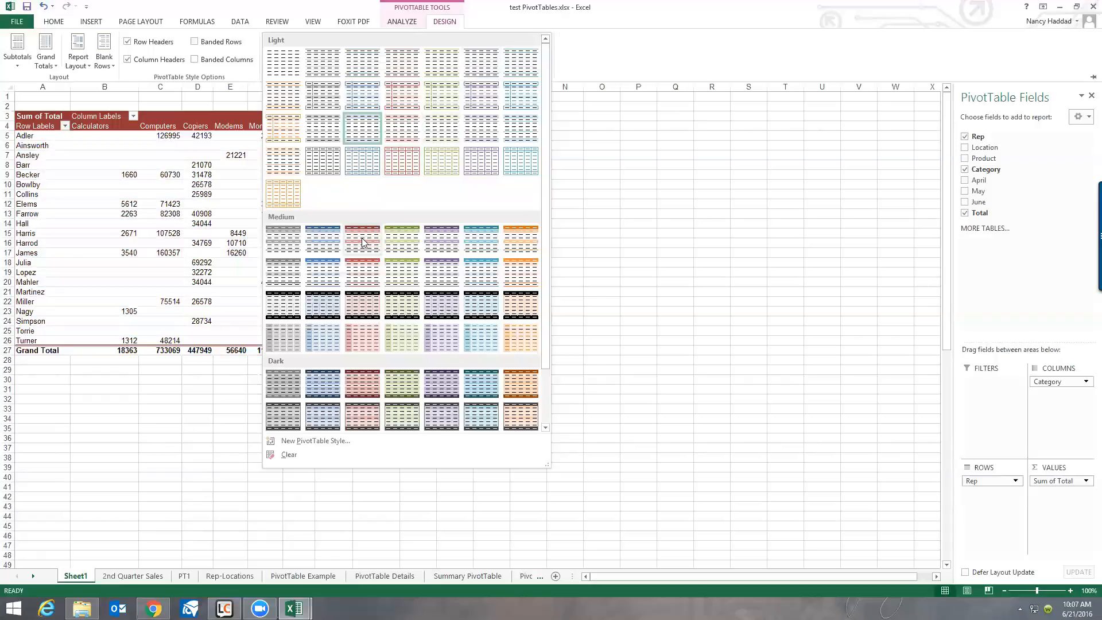
left_click(445, 245)
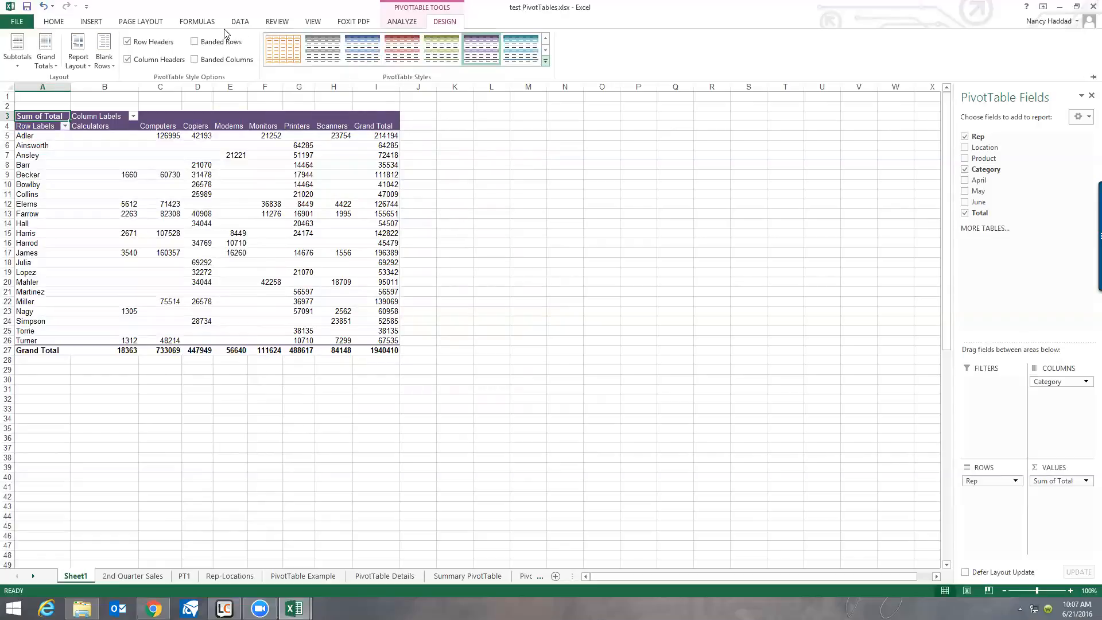
left_click(194, 41)
left_click(196, 60)
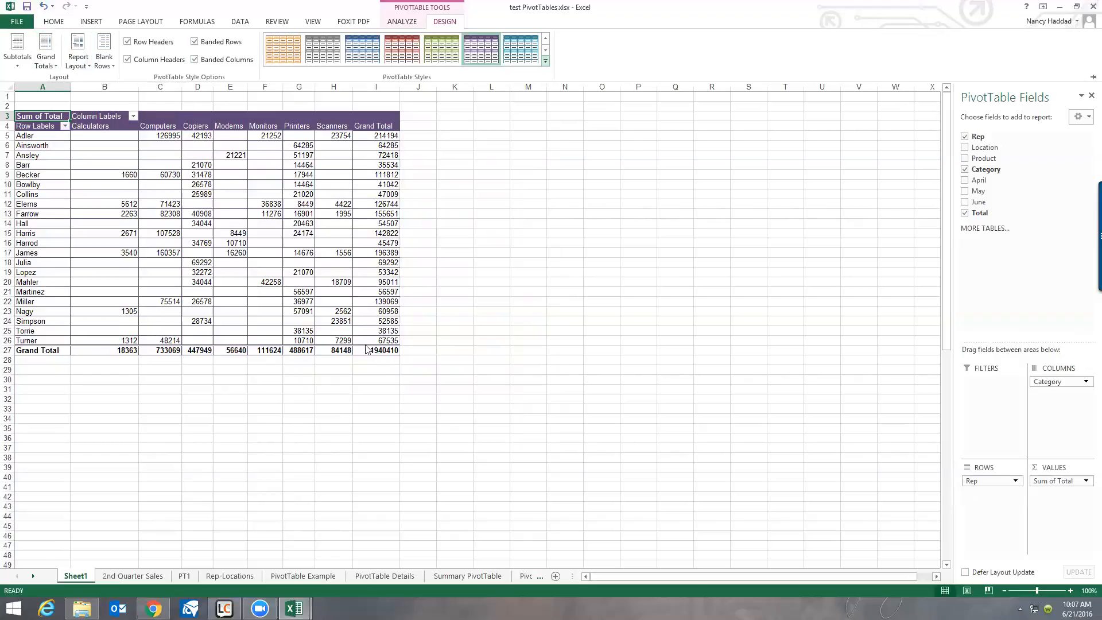
Turn the PivotTable's grand totals off for rows and columns, and back on for both.
left_click(48, 56)
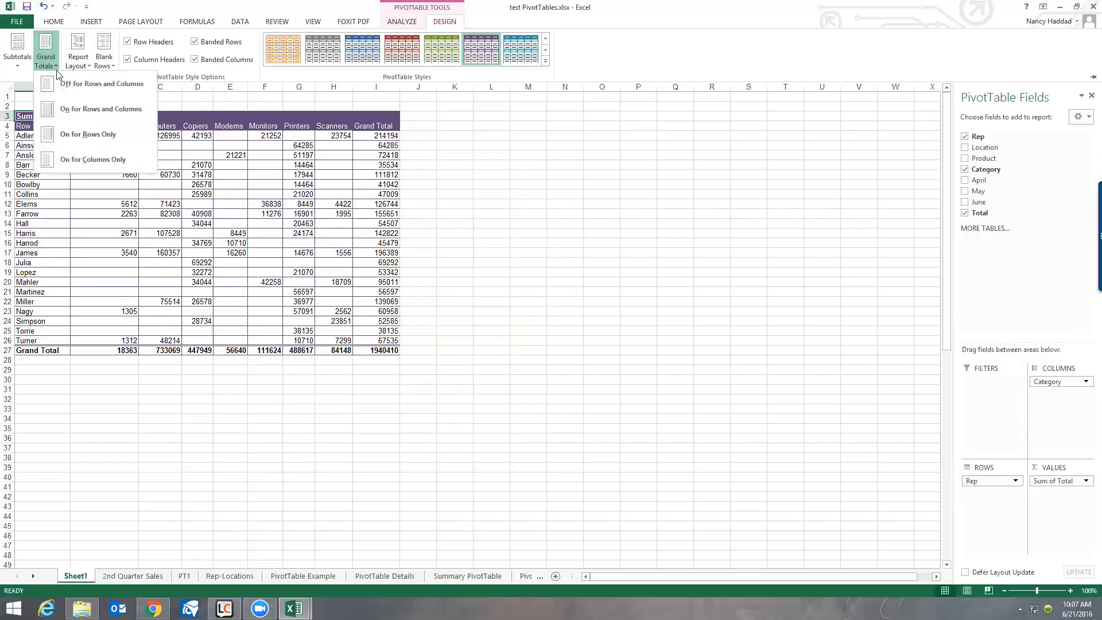
left_click(67, 85)
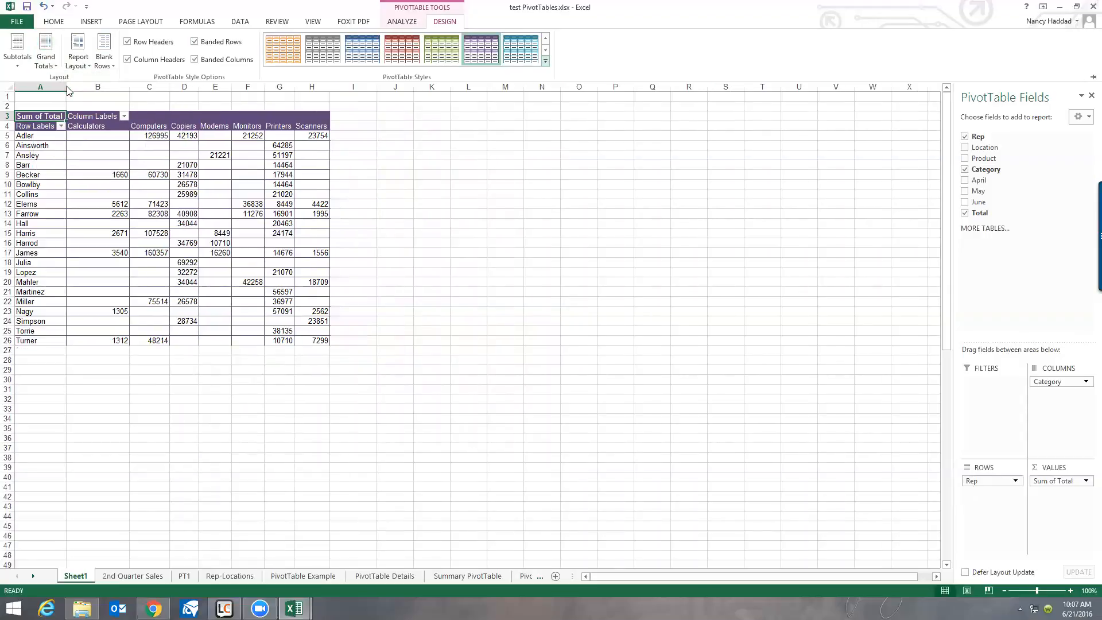
left_click(48, 58)
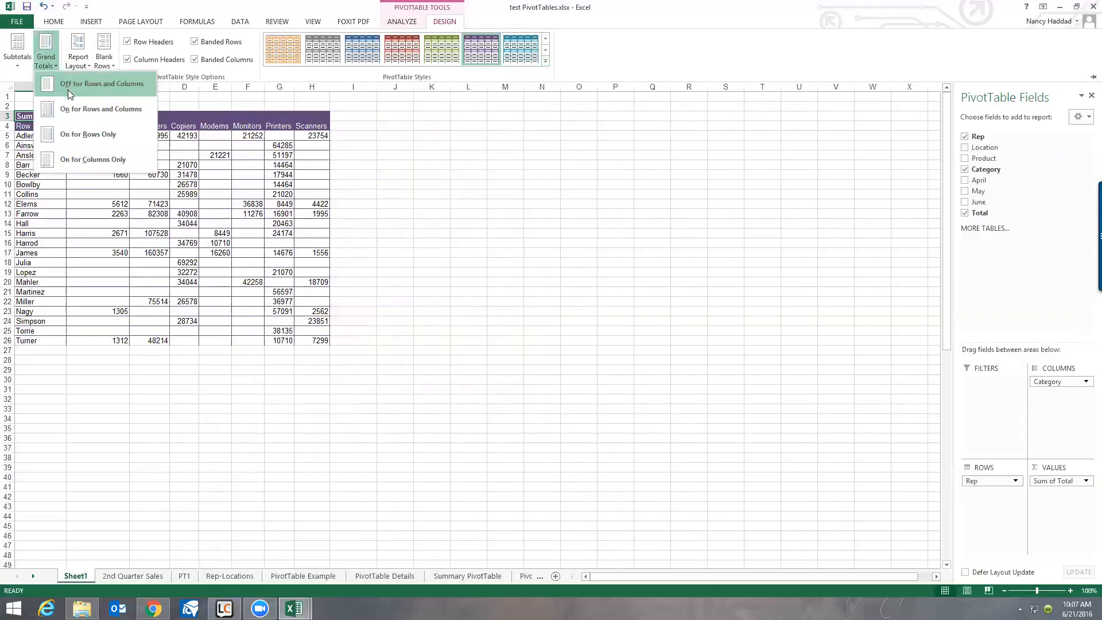
left_click(69, 108)
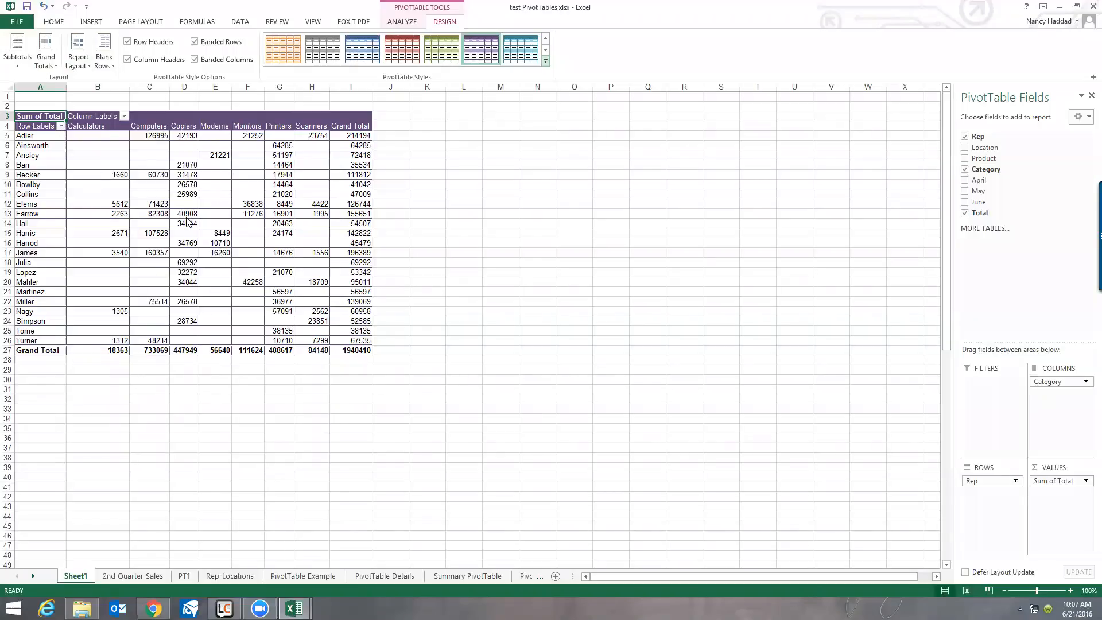
Rename the Sum of Total value field as Total Sales and format its numbers as Currency with $ and 0 decimal places.
mouse_move(186, 220)
left_click(1086, 481)
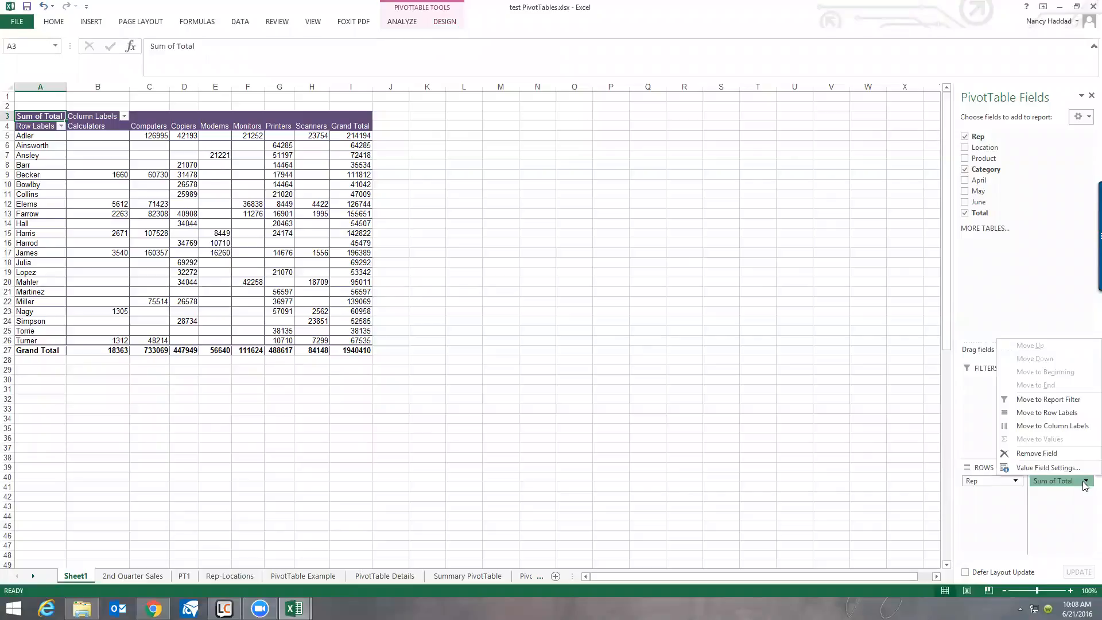
left_click(1048, 468)
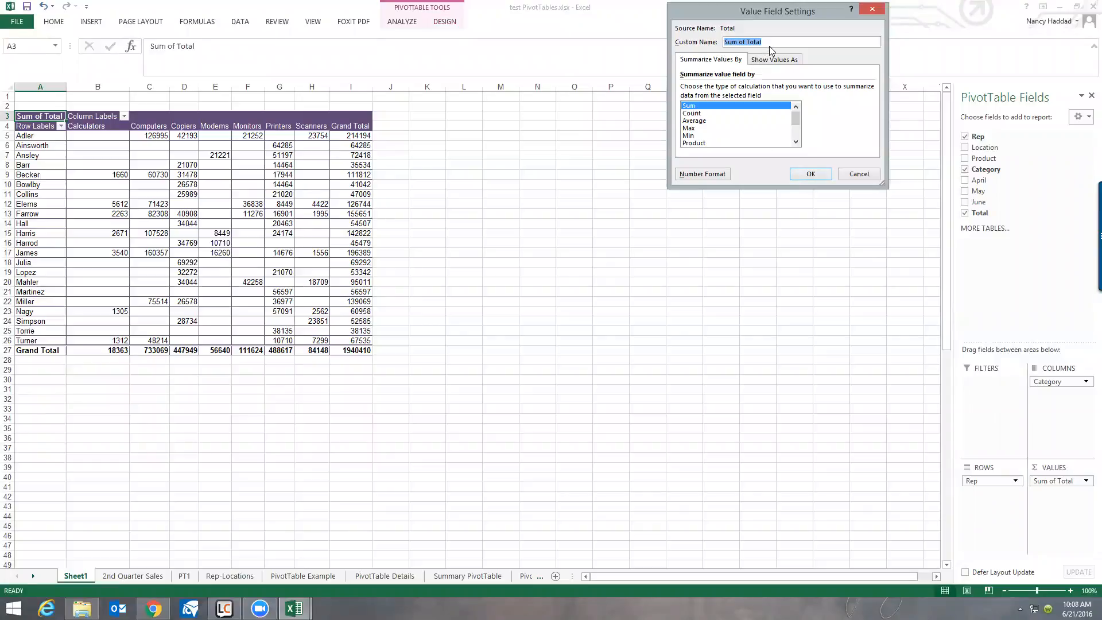
type("Tot")
left_click(704, 174)
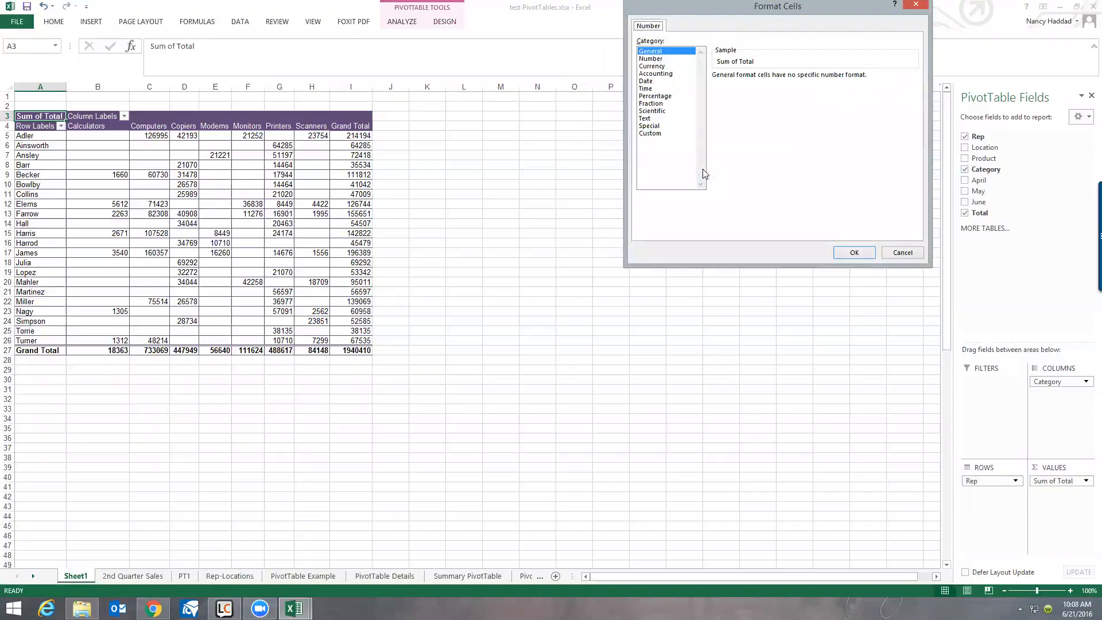
left_click(654, 66)
left_click(790, 79)
left_click(790, 79)
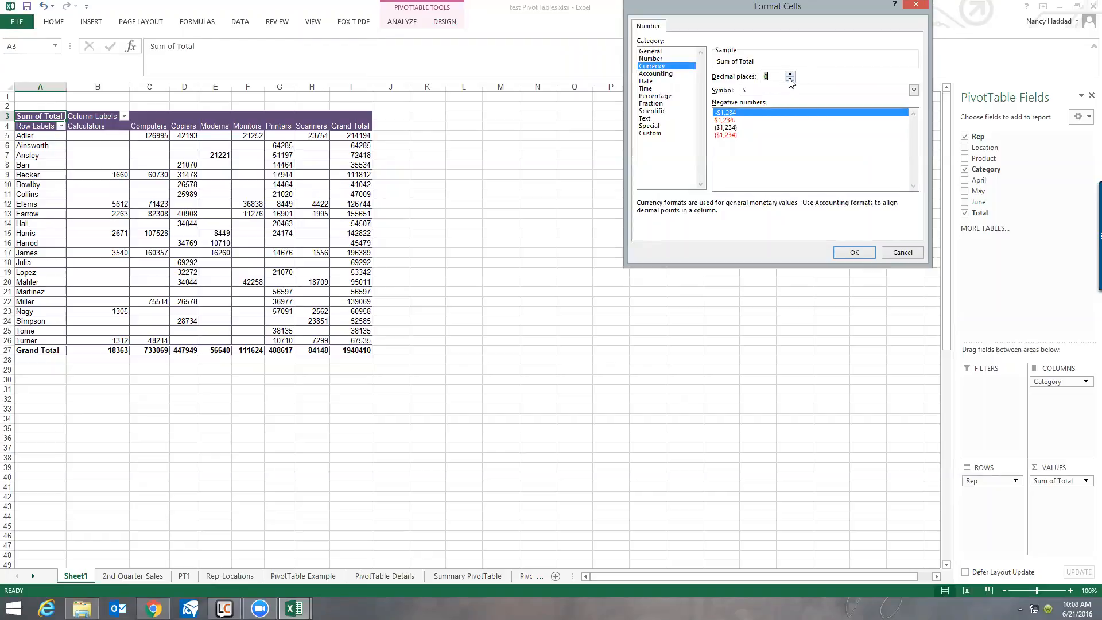
left_click(868, 255)
left_click(808, 173)
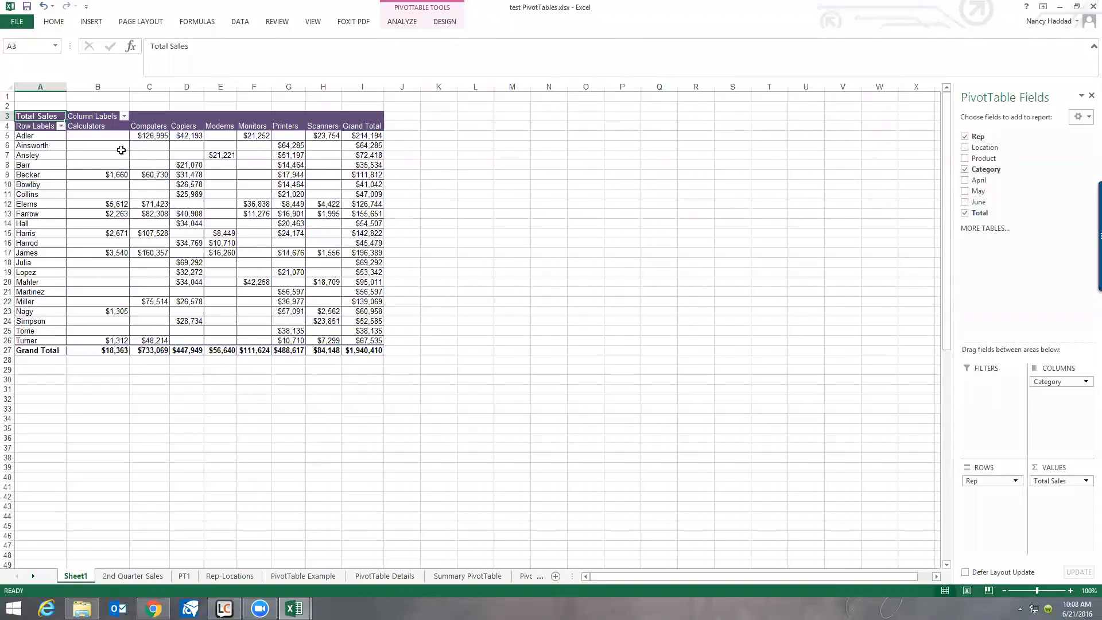
Filter the PivotTable's Category columns to show only Computers, Printers and Scanners.
left_click(123, 116)
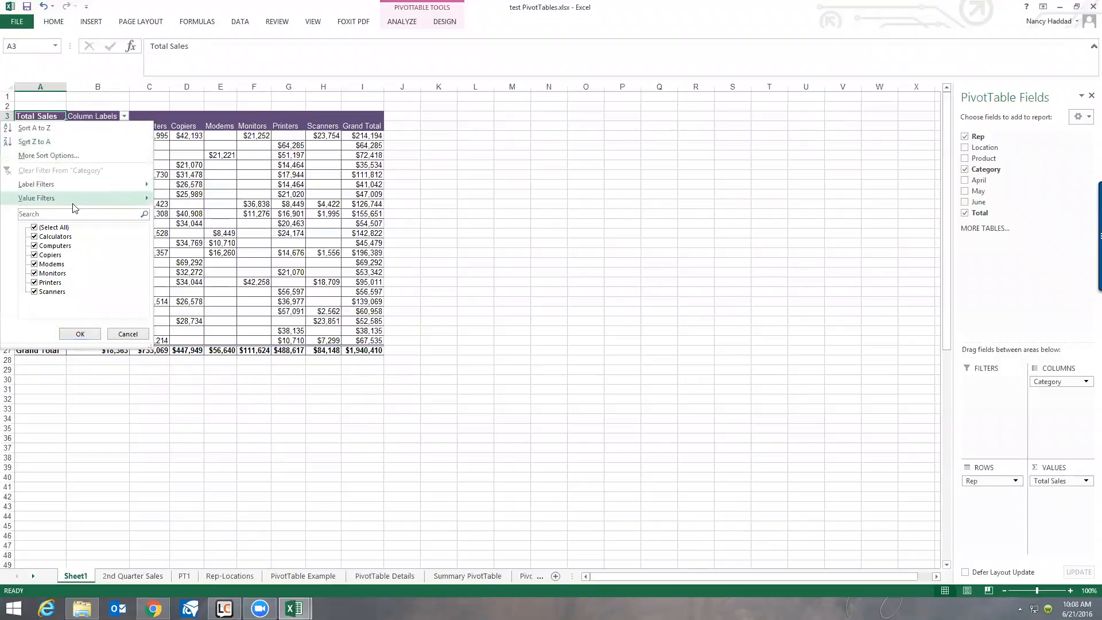
left_click(34, 228)
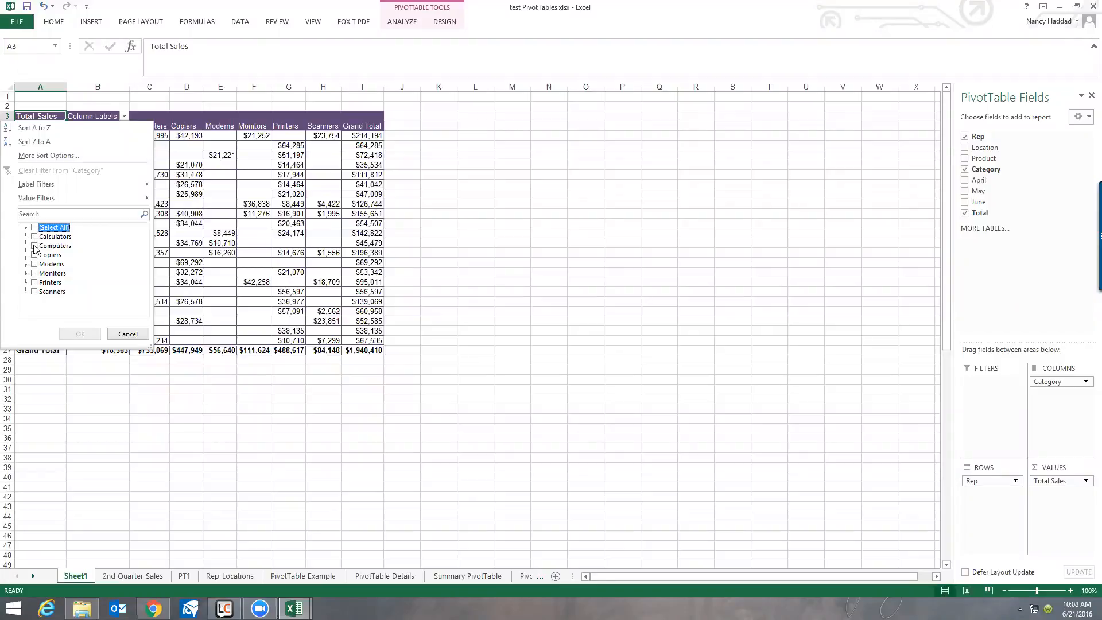
left_click(34, 246)
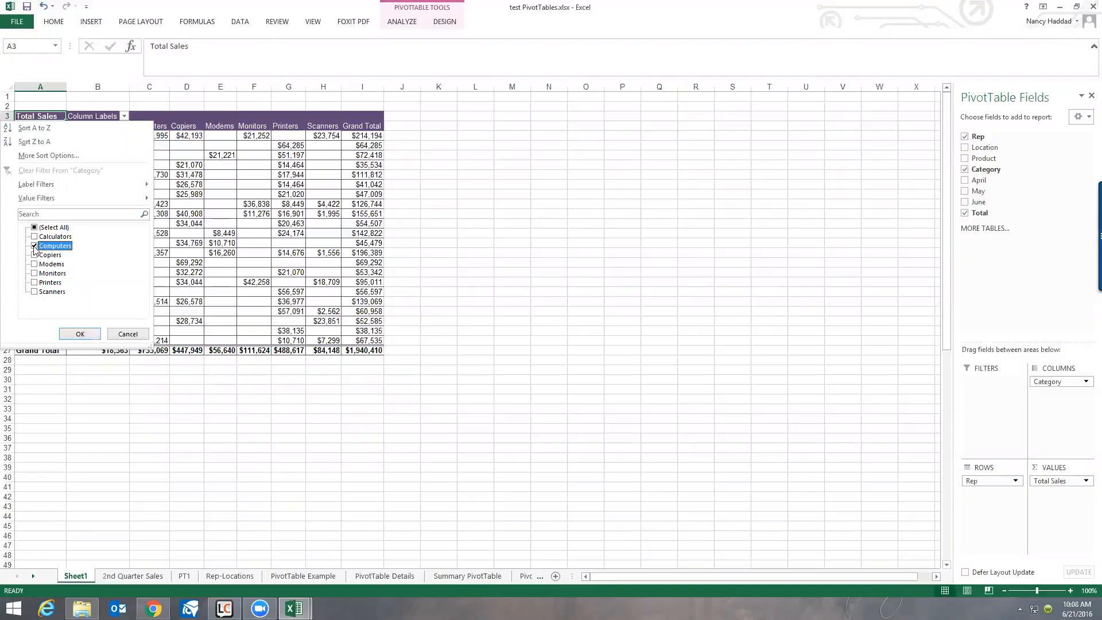
left_click(34, 283)
left_click(35, 292)
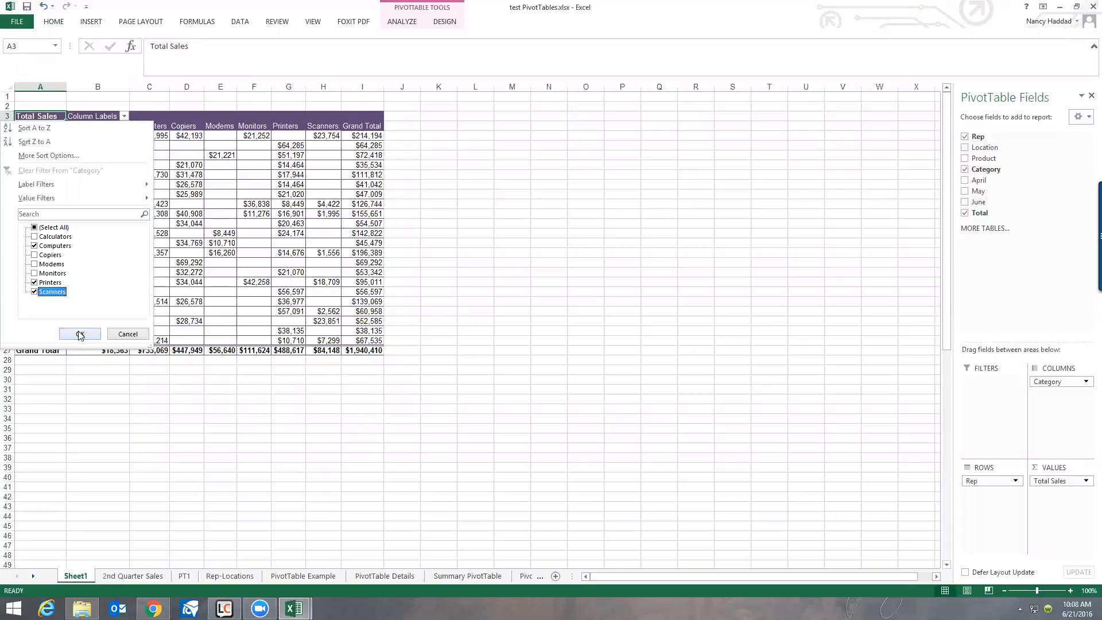
left_click(80, 334)
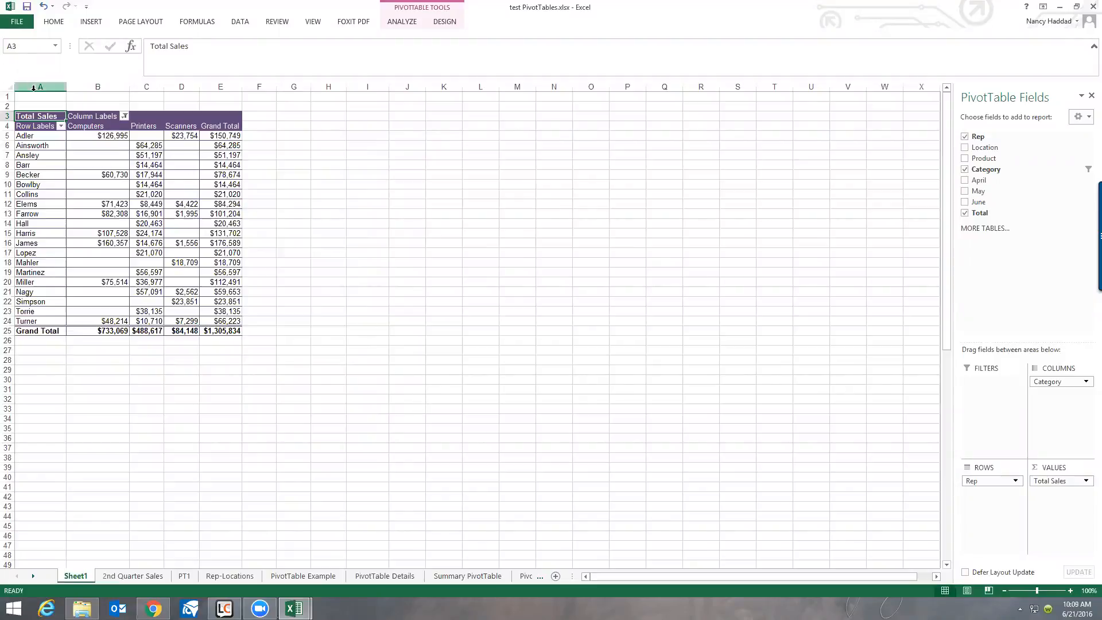
Filter the PivotTable's row labels to only the second, fifth, seventh and ninth reps in the filter list.
left_click(60, 127)
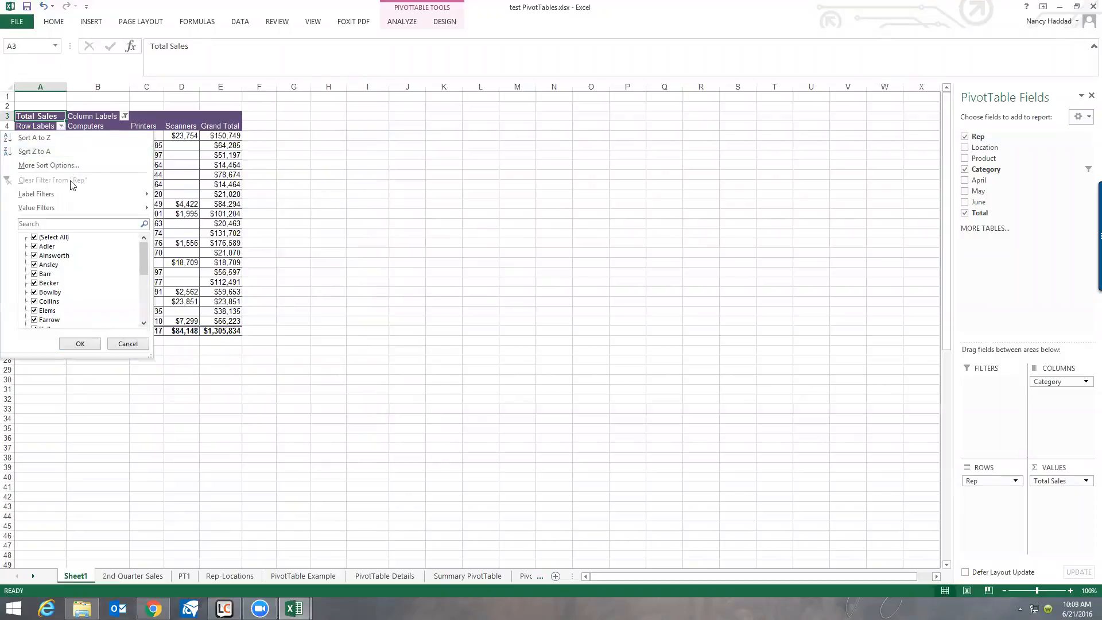
left_click(35, 238)
left_click(35, 256)
left_click(36, 284)
left_click(35, 302)
left_click(35, 311)
left_click(74, 343)
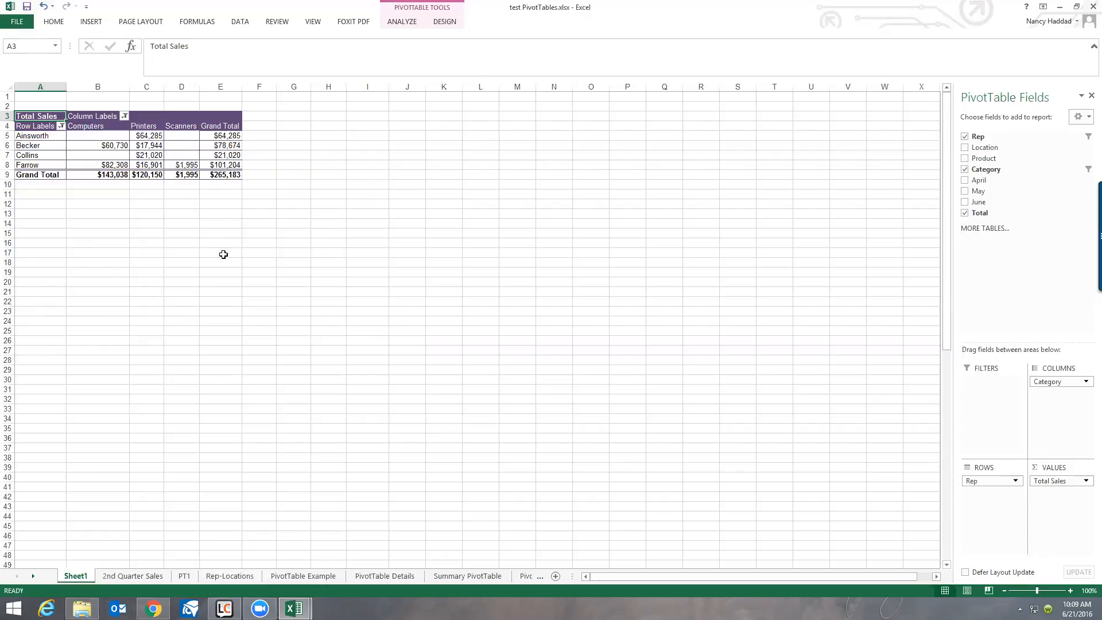
Select all items again in both the Category column filter and the Rep row filter.
left_click(124, 116)
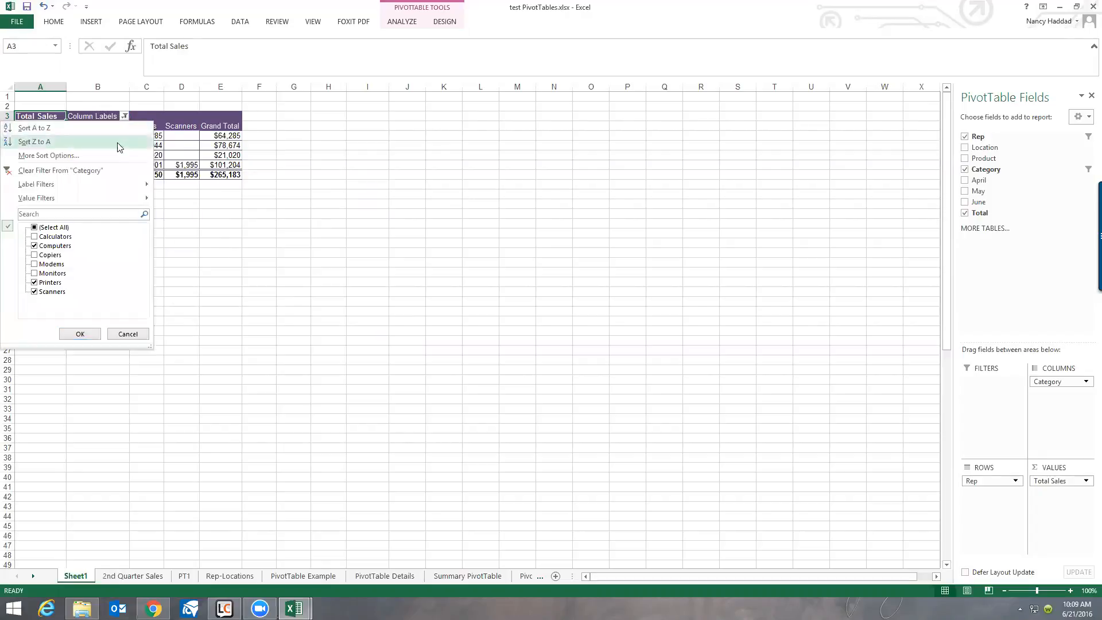
left_click(34, 228)
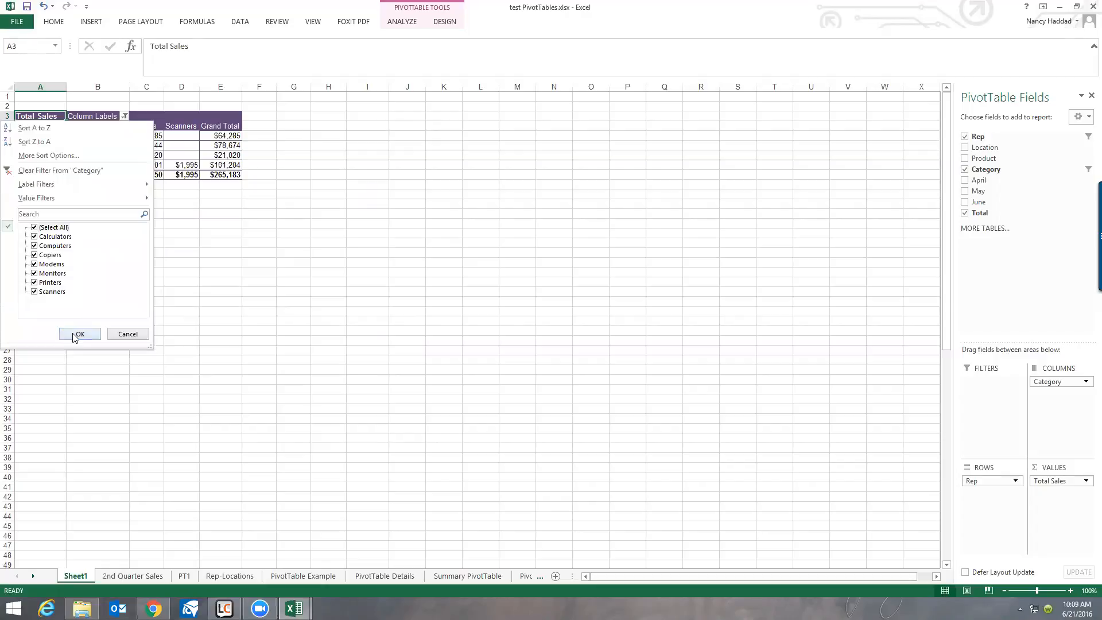
left_click(72, 333)
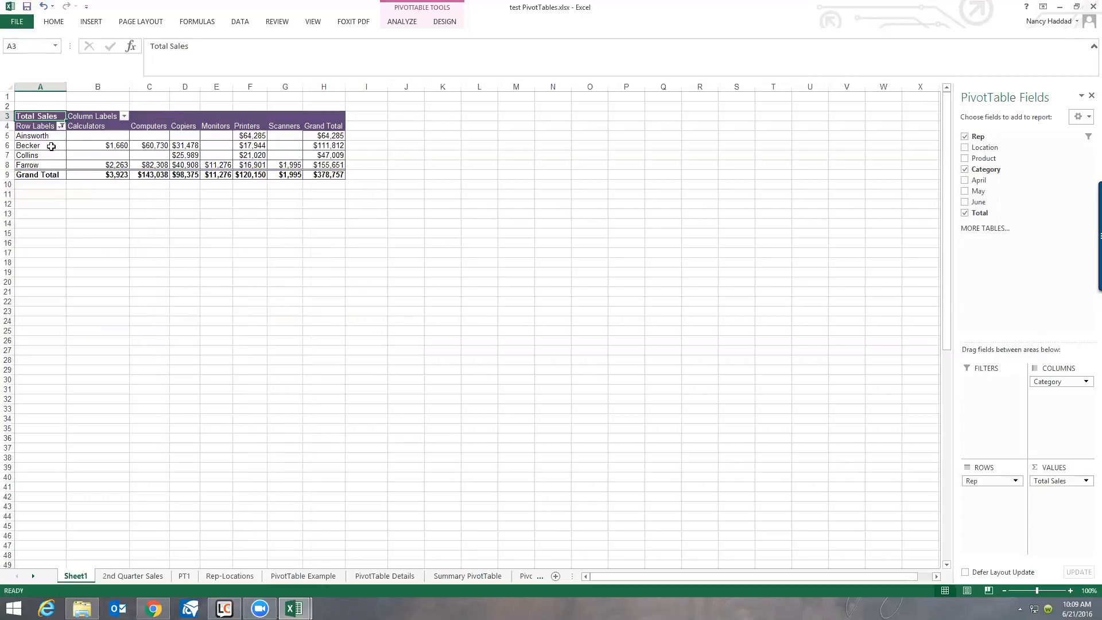
left_click(60, 126)
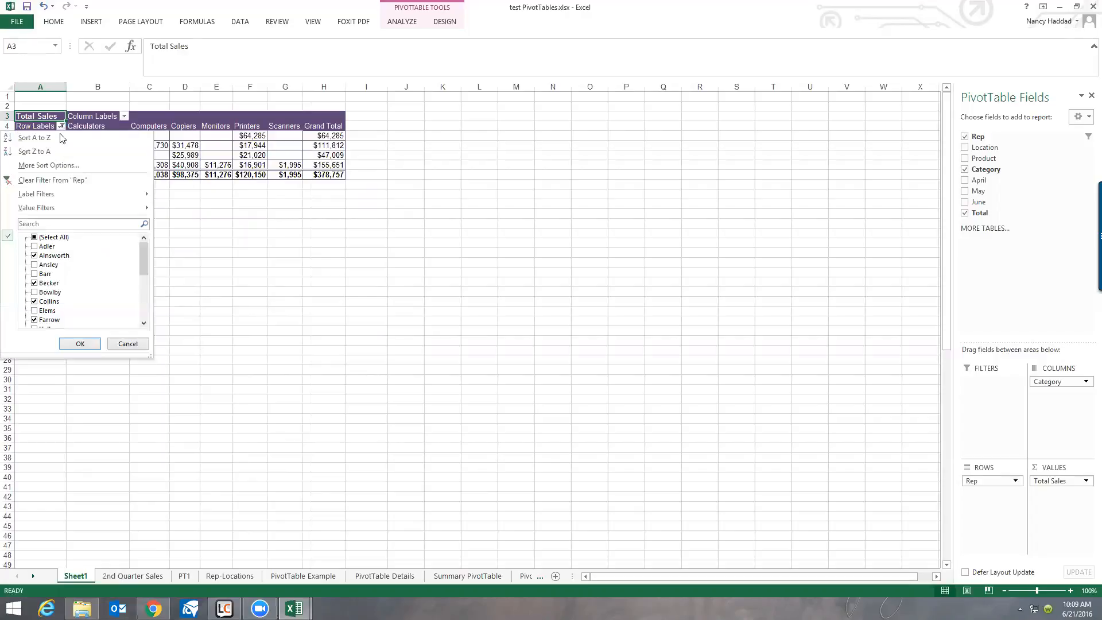
left_click(35, 237)
left_click(78, 344)
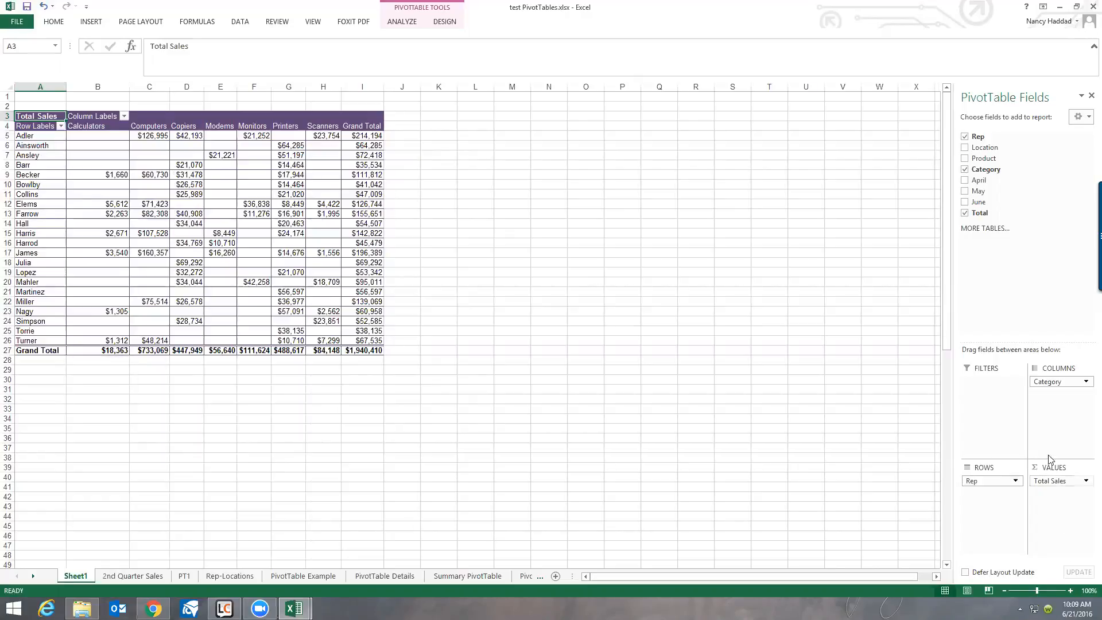
Swap Rep and Category between the PivotTable's rows and columns, and swap them back.
mouse_move(1040, 384)
left_mouse_down()
mouse_move(1008, 489)
mouse_move(989, 505)
mouse_move(985, 481)
mouse_move(1014, 456)
mouse_move(1047, 385)
left_mouse_up()
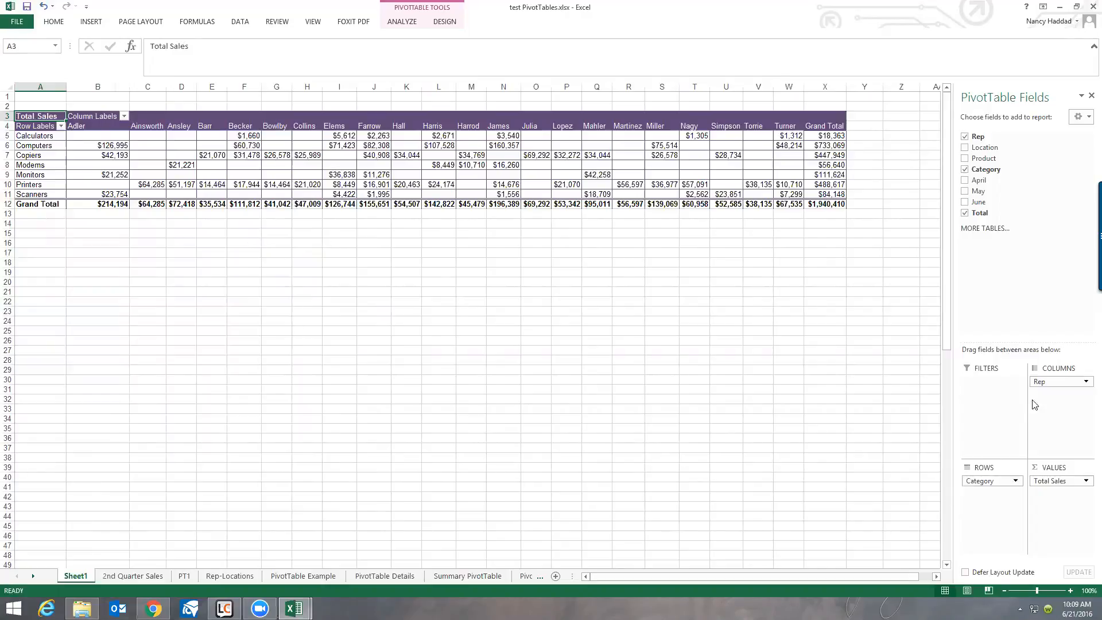
mouse_move(1044, 382)
left_mouse_down()
mouse_move(1004, 508)
mouse_move(998, 482)
mouse_move(1051, 383)
left_mouse_up()
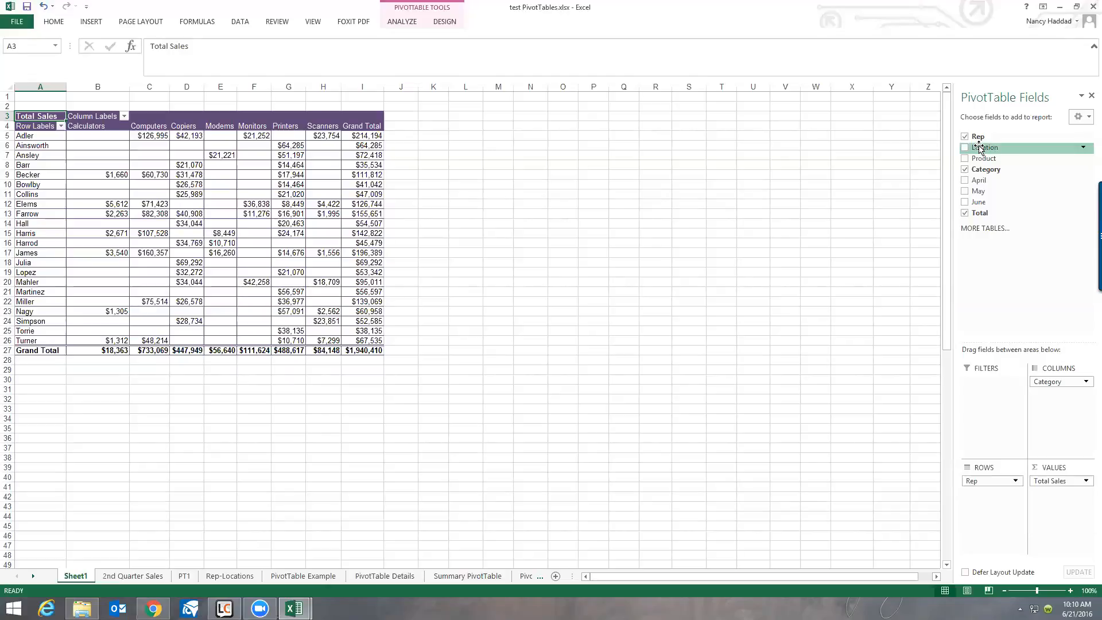
Add the Location field to the PivotTable's rows above Rep so reps are grouped by location.
left_click_drag(981, 149, 986, 482)
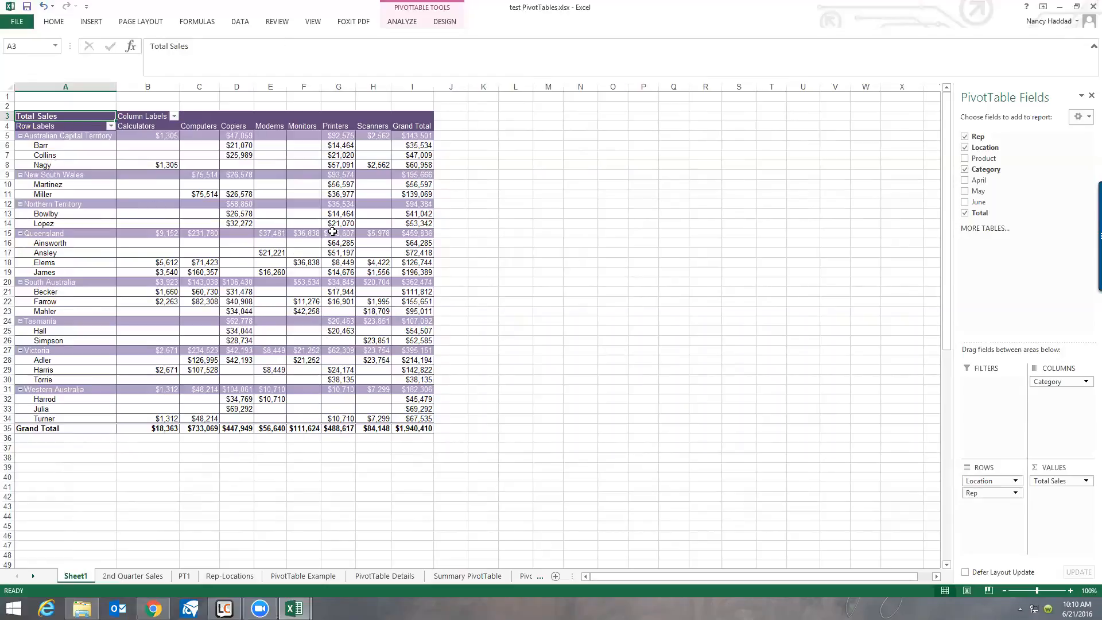
mouse_move(332, 232)
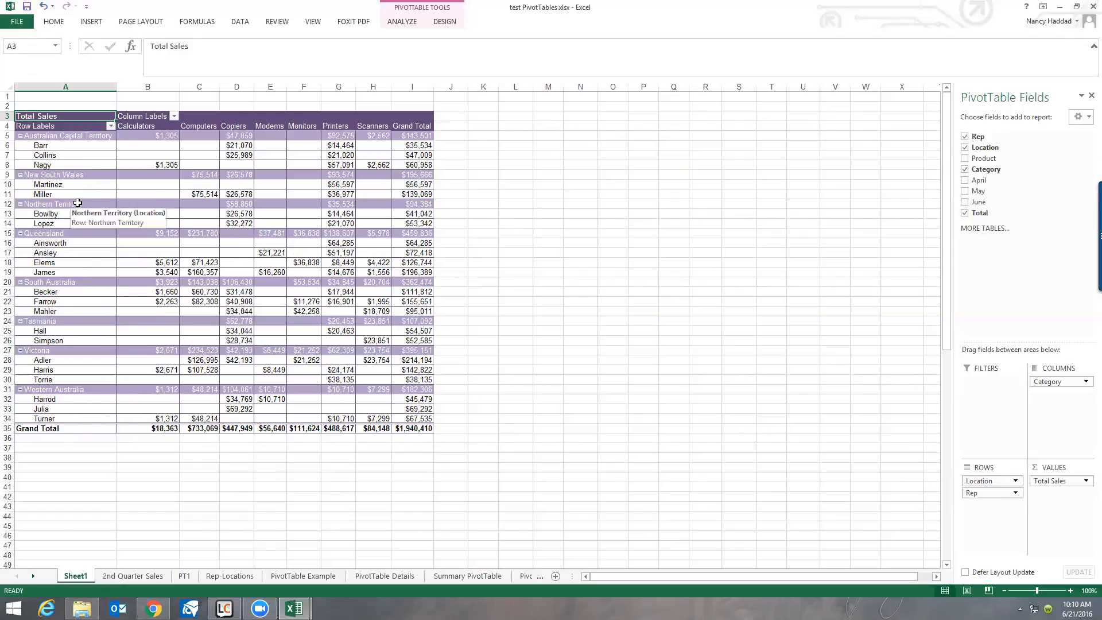
Insert a blank line after each item in the PivotTable, and remove those blank lines again.
left_click(445, 23)
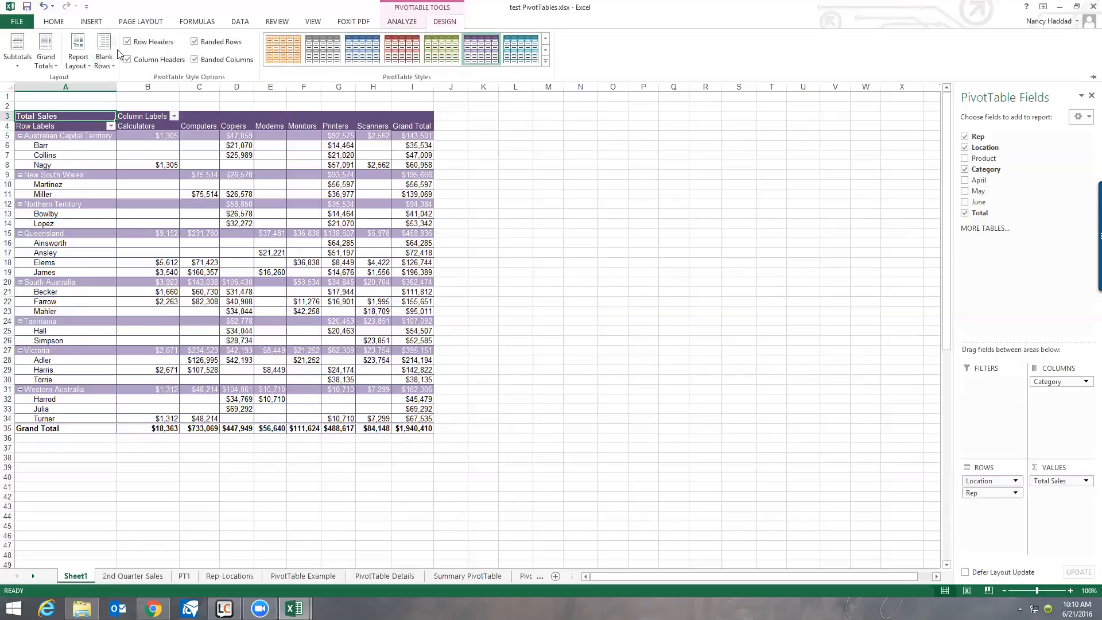
left_click(105, 64)
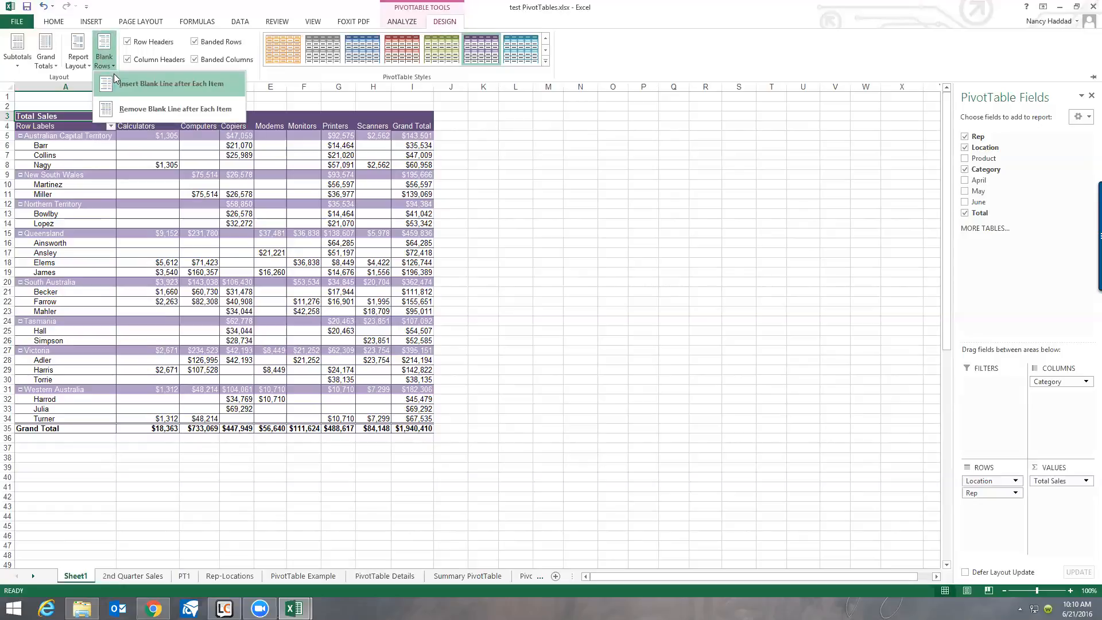
left_click(127, 89)
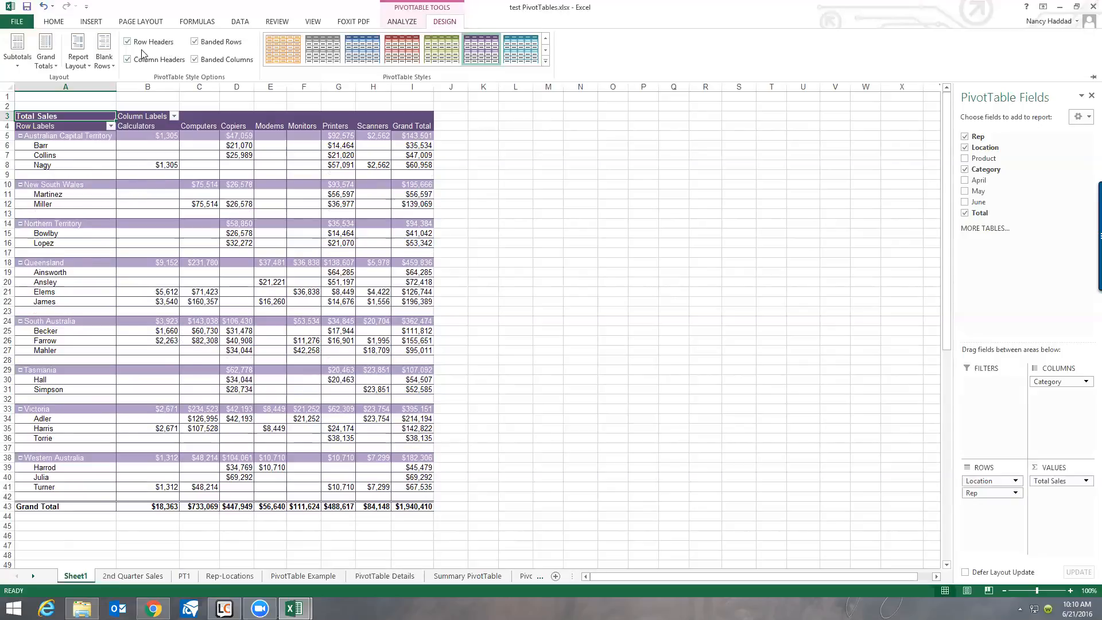
left_click(107, 65)
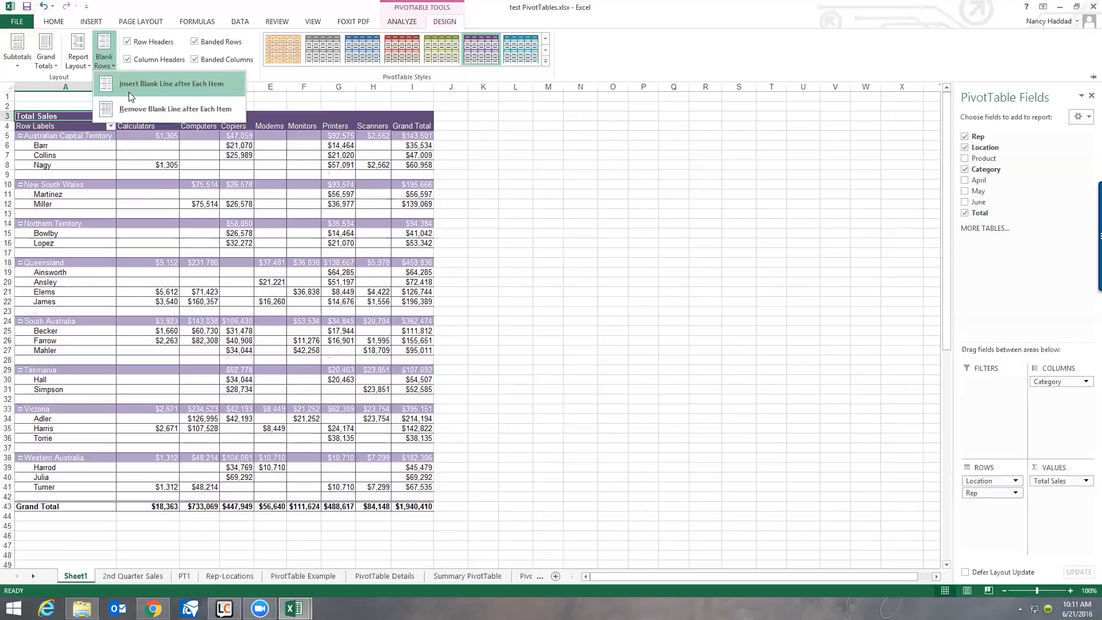
left_click(132, 109)
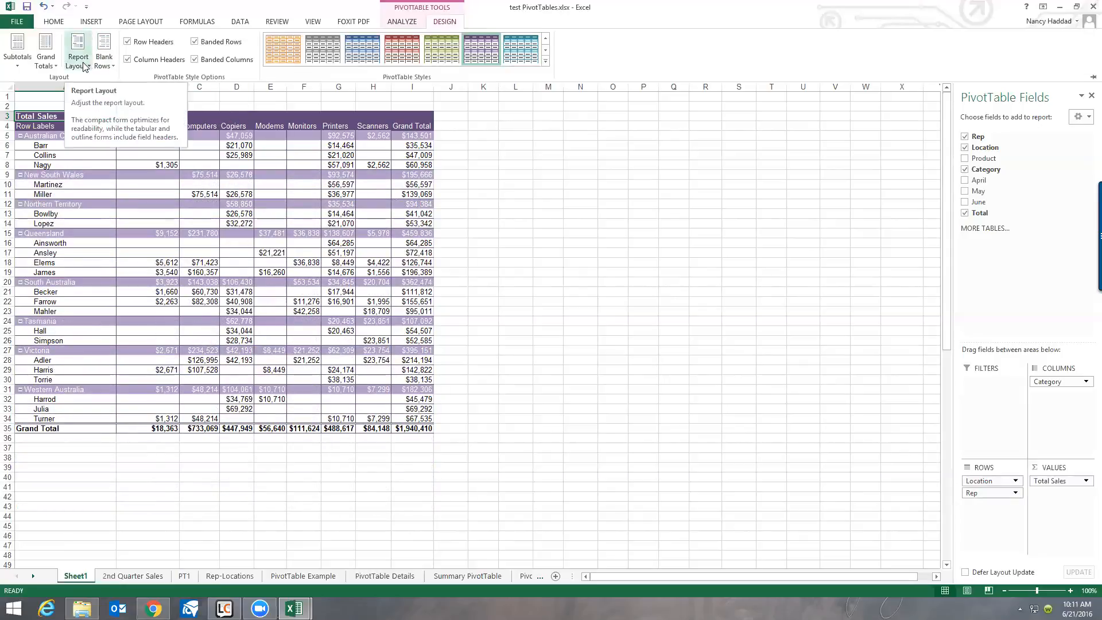
Show the PivotTable in outline form and turn its subtotals off.
left_click(84, 65)
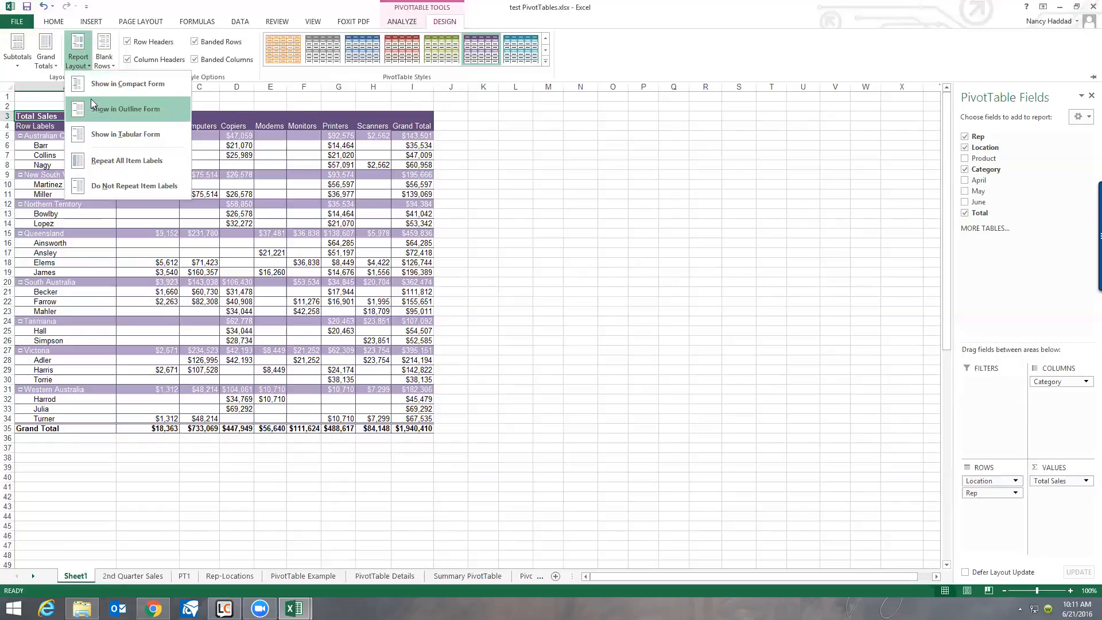
left_click(93, 111)
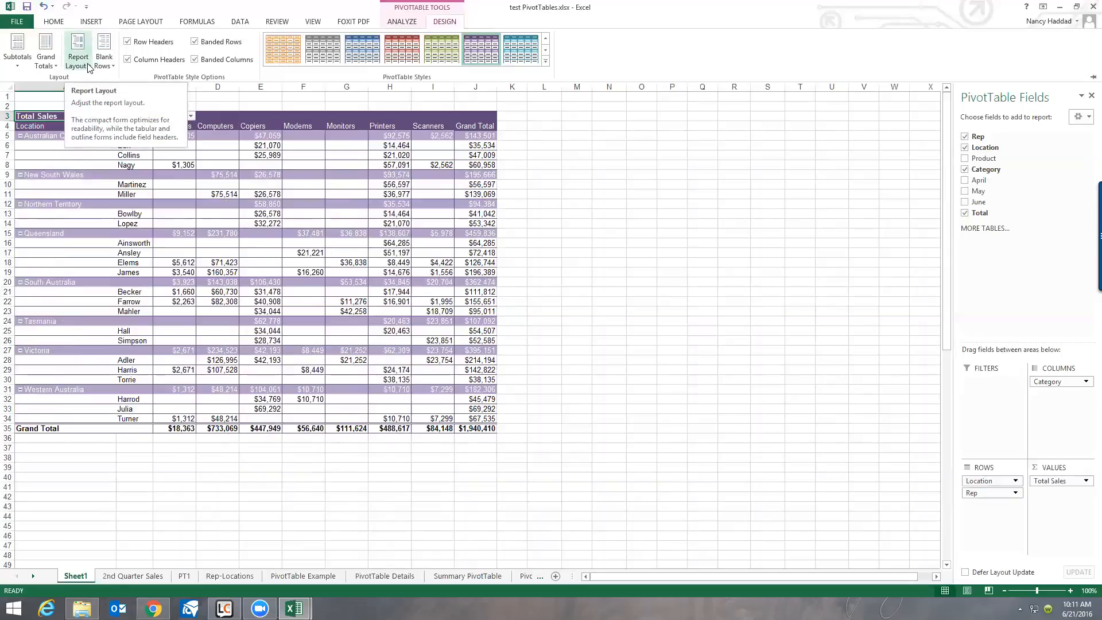
left_click(24, 66)
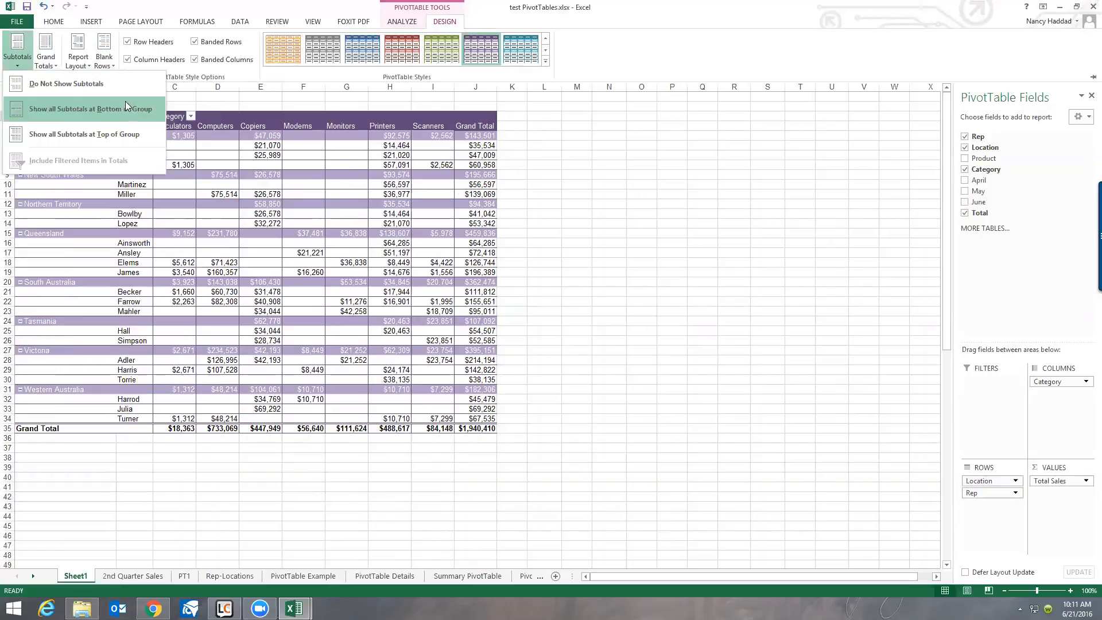
left_click(99, 85)
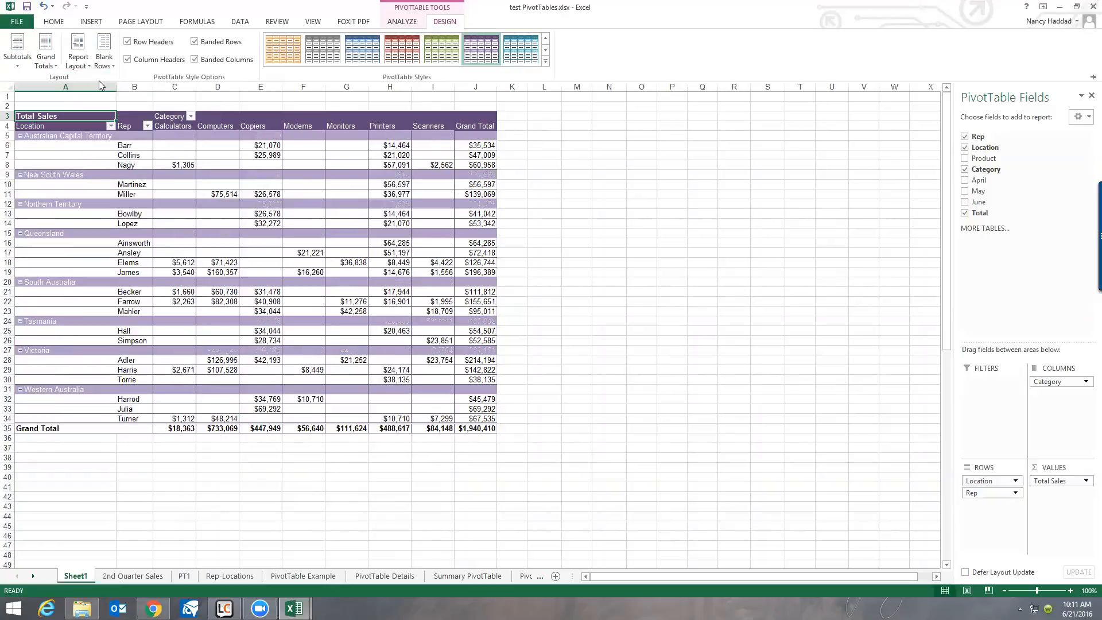
Show all subtotals at the bottom of each group, and return the PivotTable to compact form with subtotals at the top.
left_click(23, 62)
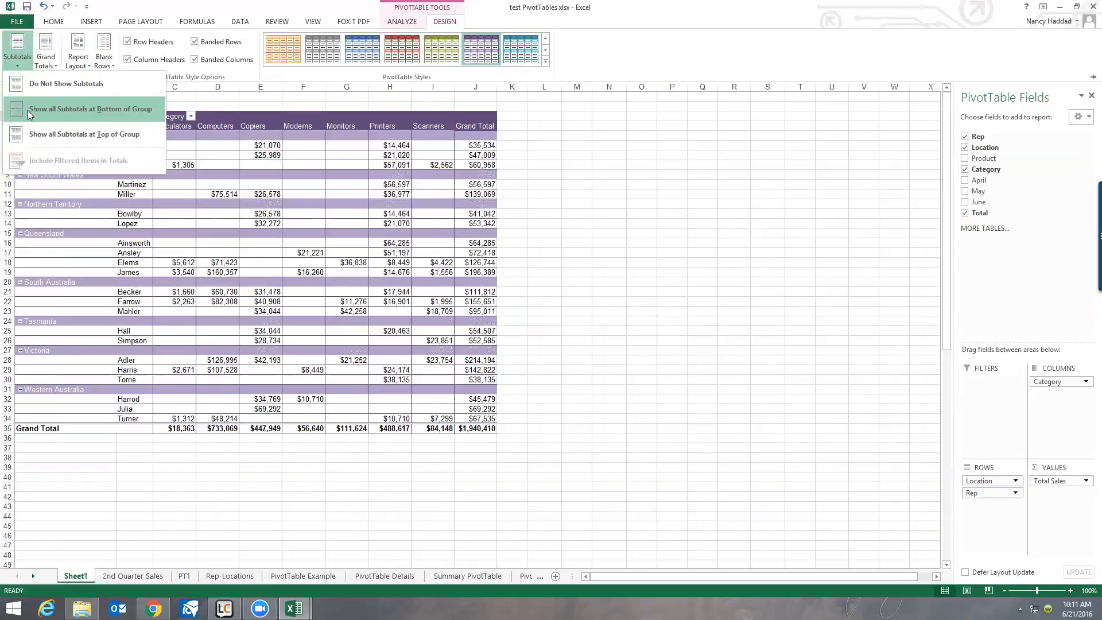
left_click(28, 110)
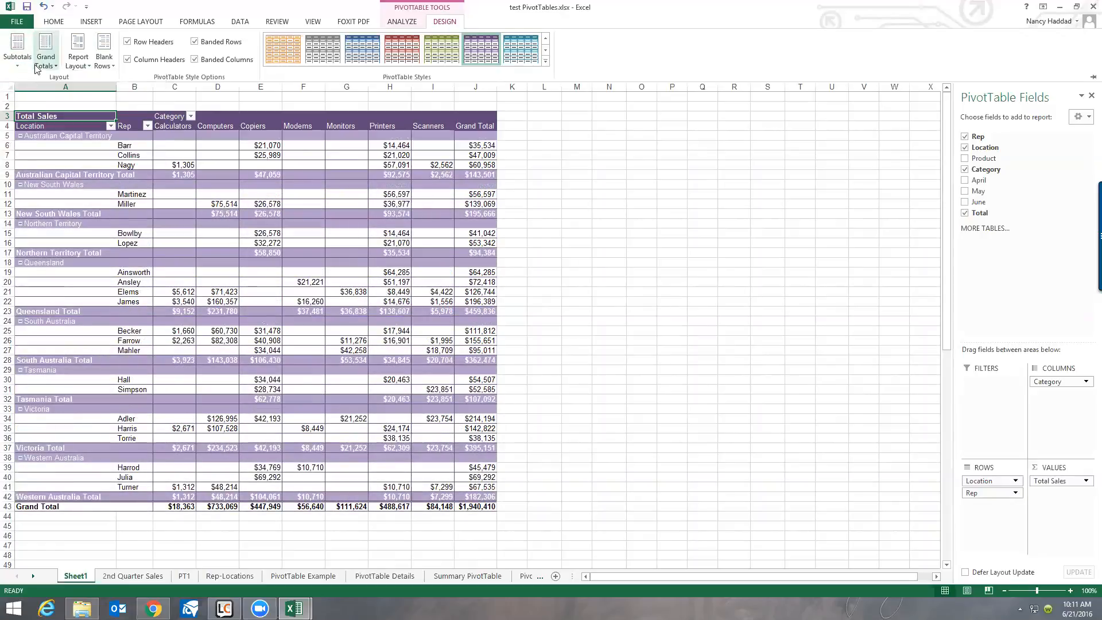
left_click(78, 63)
left_click(94, 87)
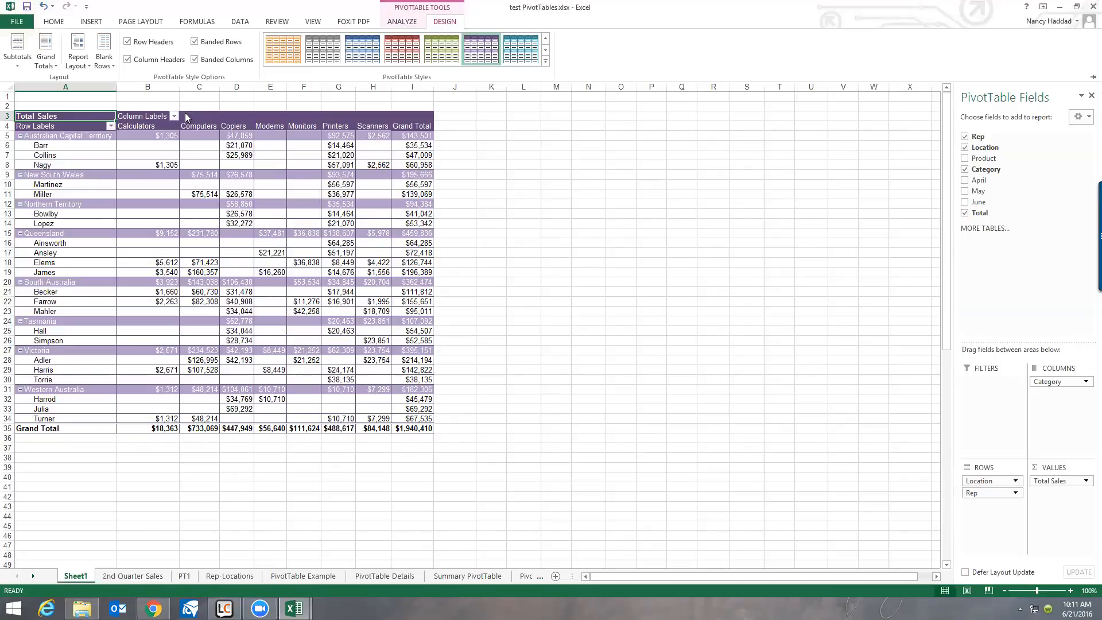
Add the Product field to the PivotTable's columns below Category.
left_click(965, 212)
left_click(966, 160)
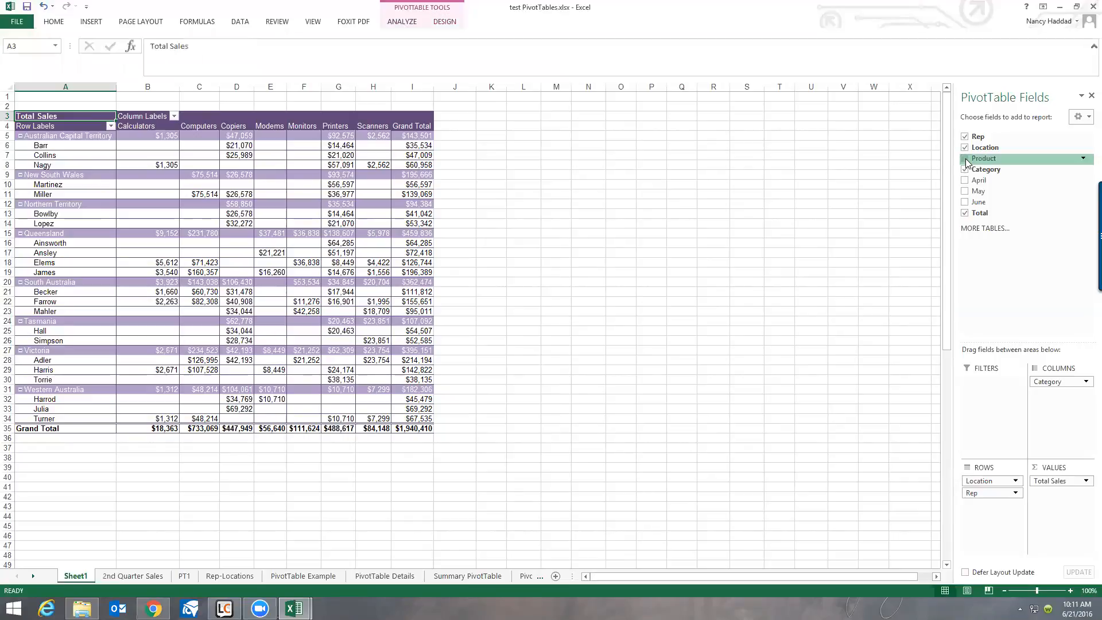
left_click_drag(966, 161, 1064, 401)
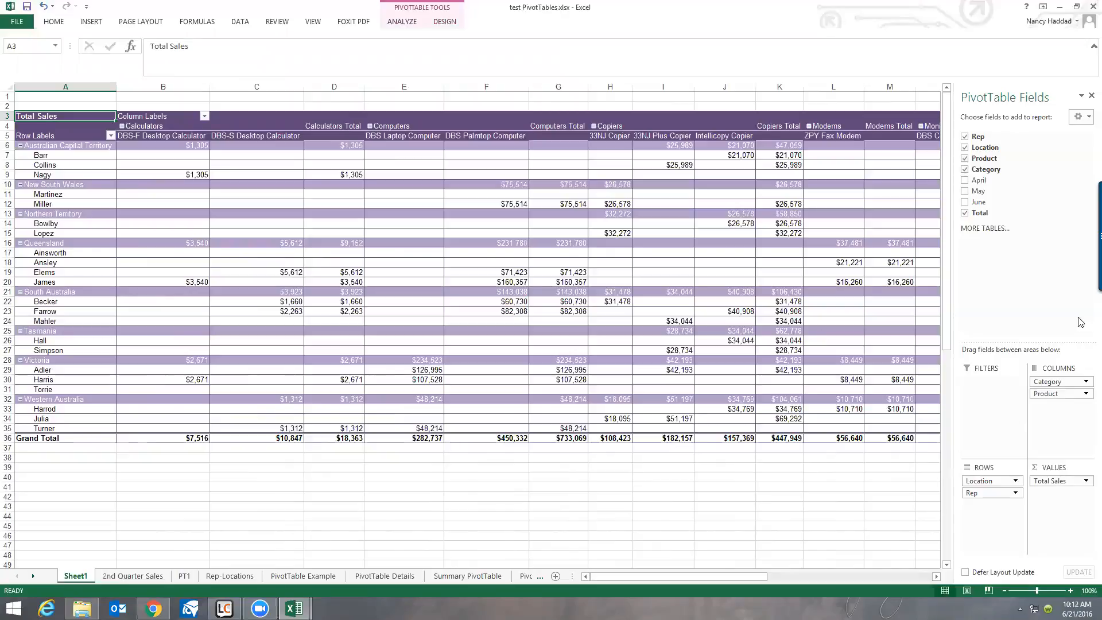
Close the PivotTable field list, reopen it, close it again, and display the PivotTable analysis commands.
left_click(1090, 96)
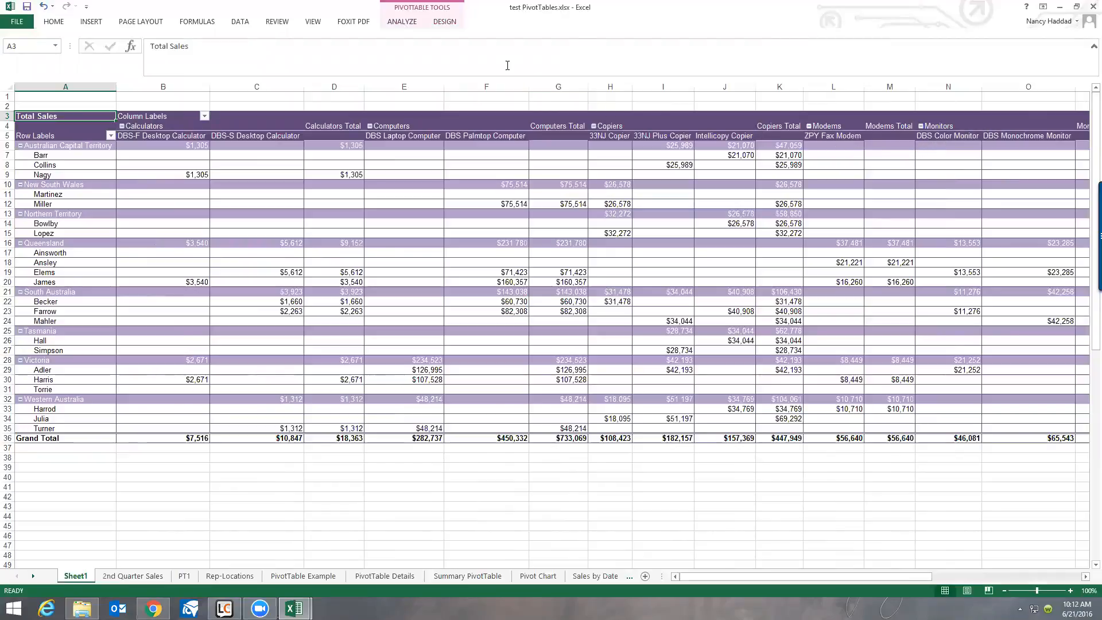
left_click(399, 23)
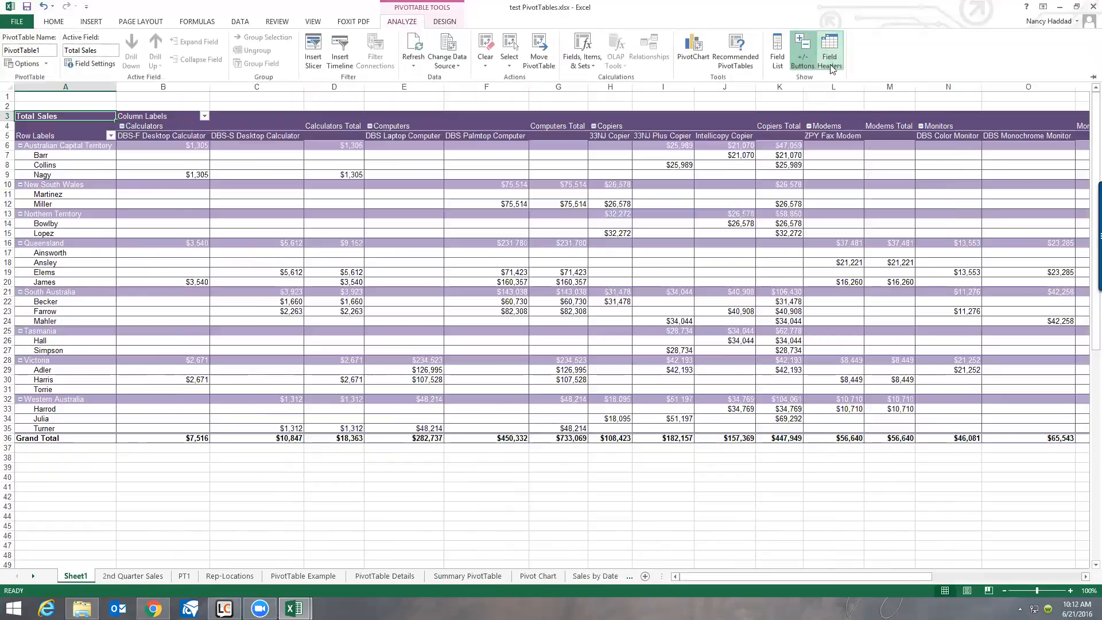
left_click(775, 49)
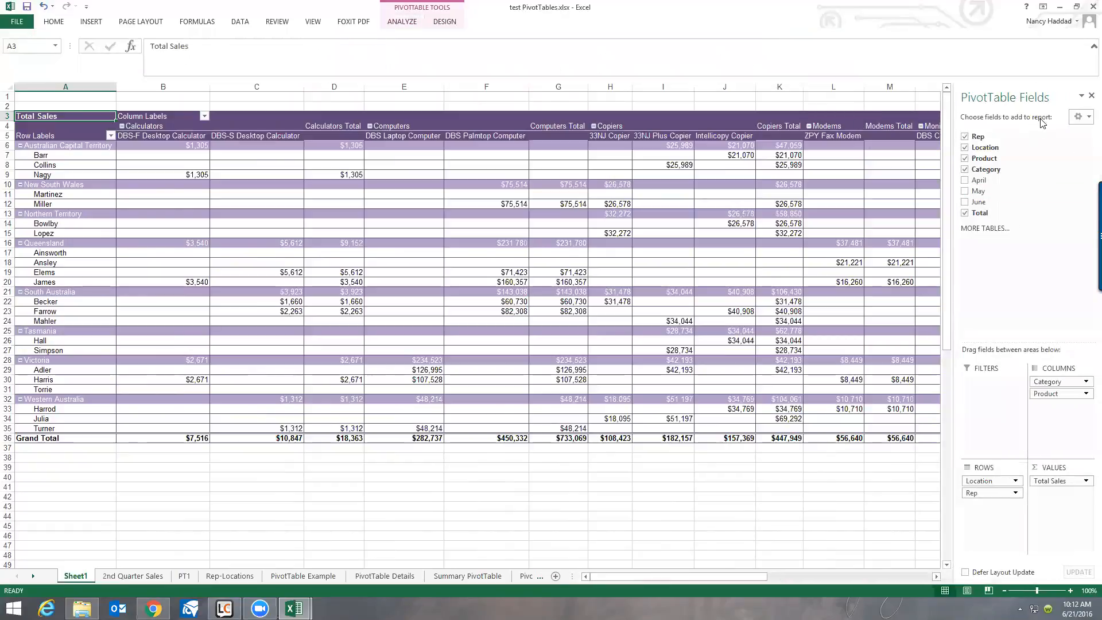
left_click(1091, 96)
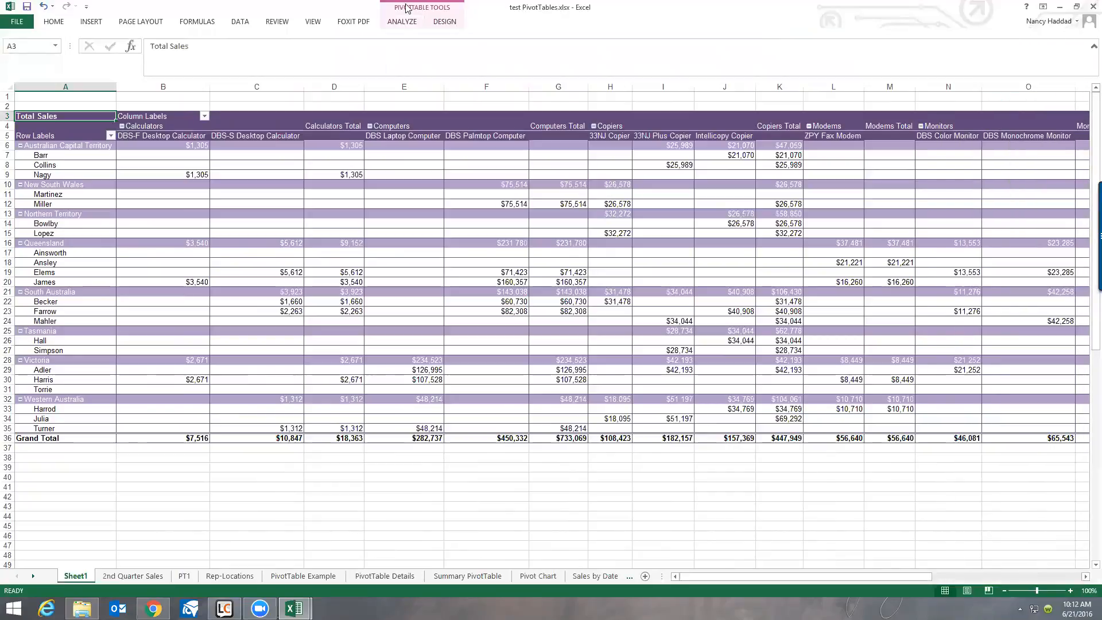
left_click(404, 23)
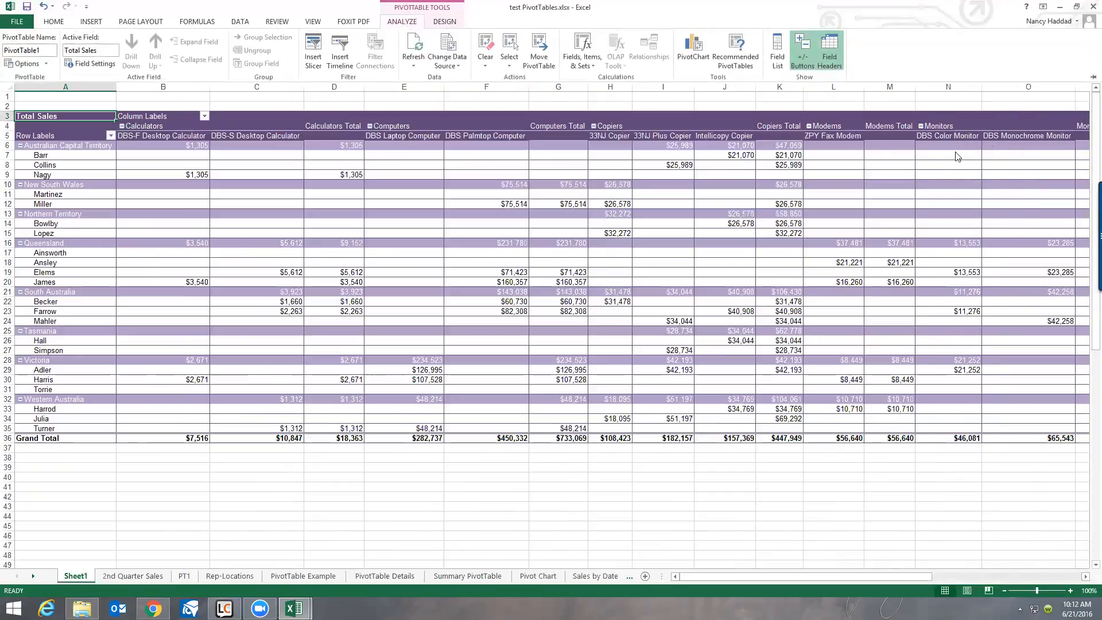
Pin the ribbon open and collapse the Calculators, Computers, Copiers, Modems, Monitors, Printers and Scanners categories in the PivotTable columns.
left_click(1094, 76)
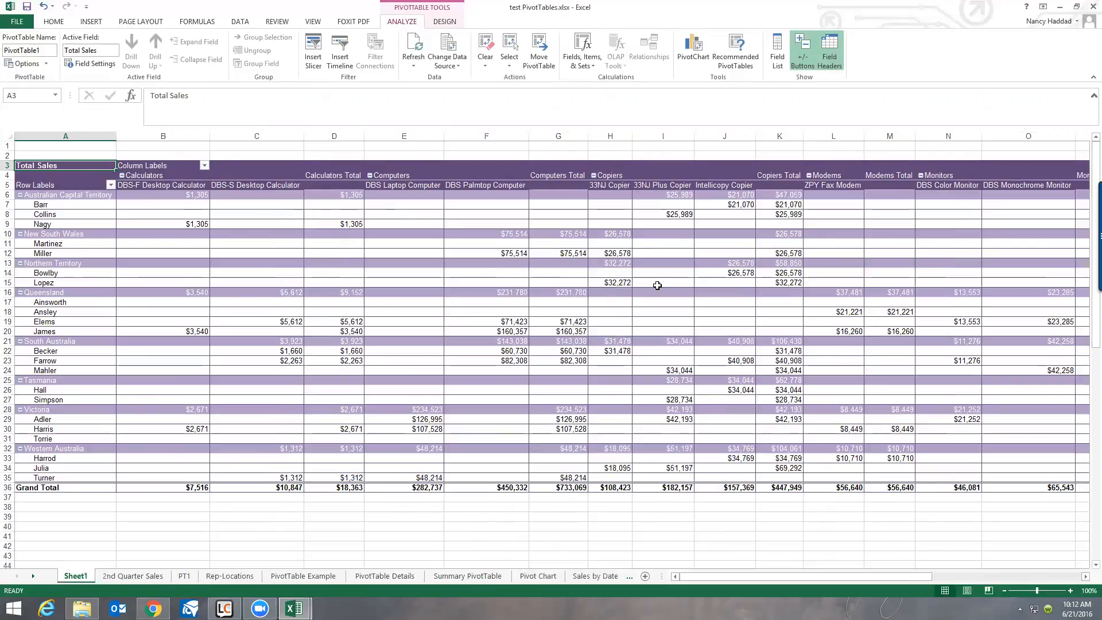
left_click(121, 176)
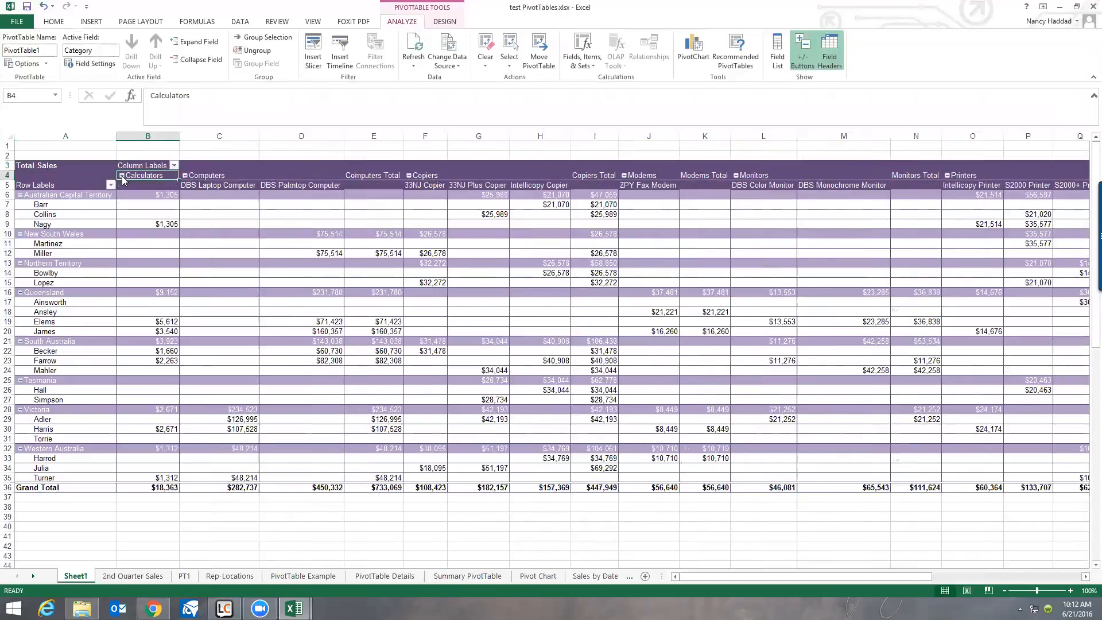
left_click(186, 177)
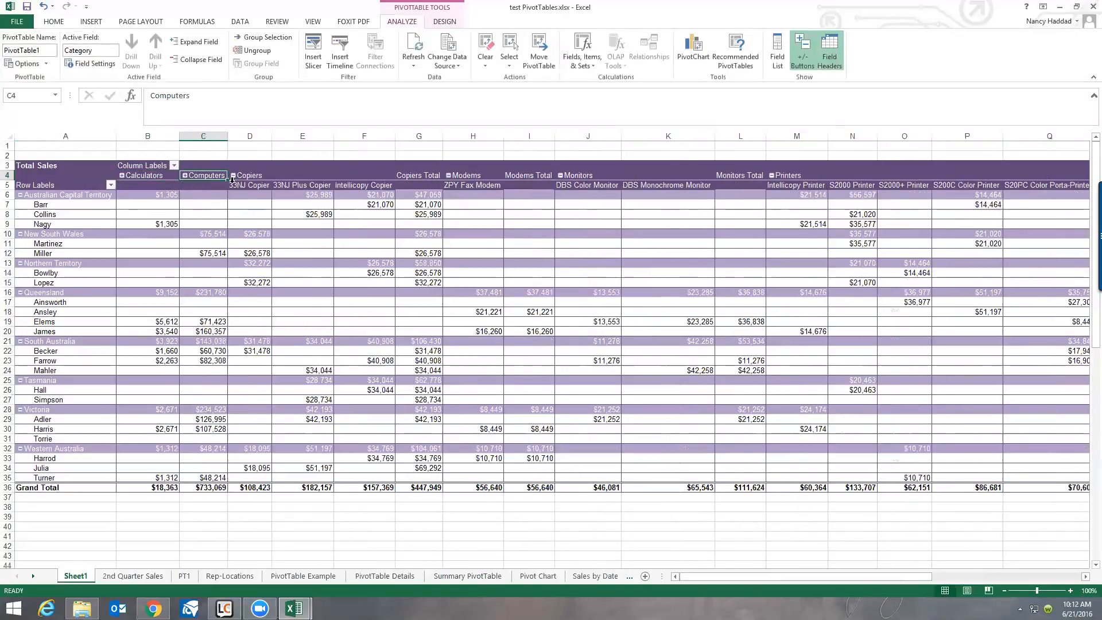
left_click(234, 176)
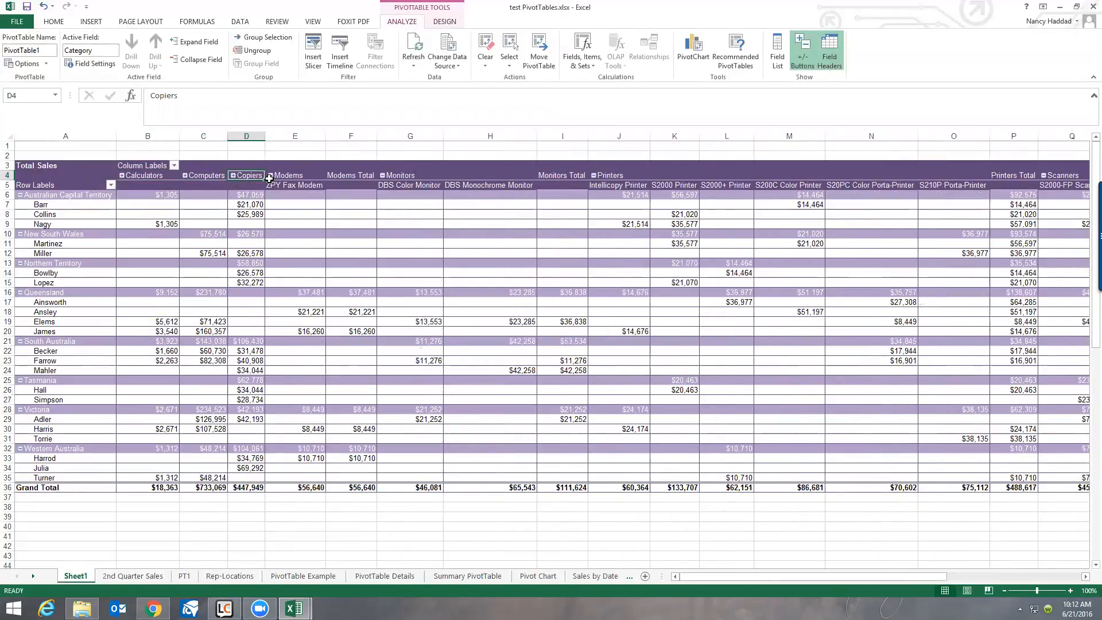
left_click(270, 178)
left_click(271, 176)
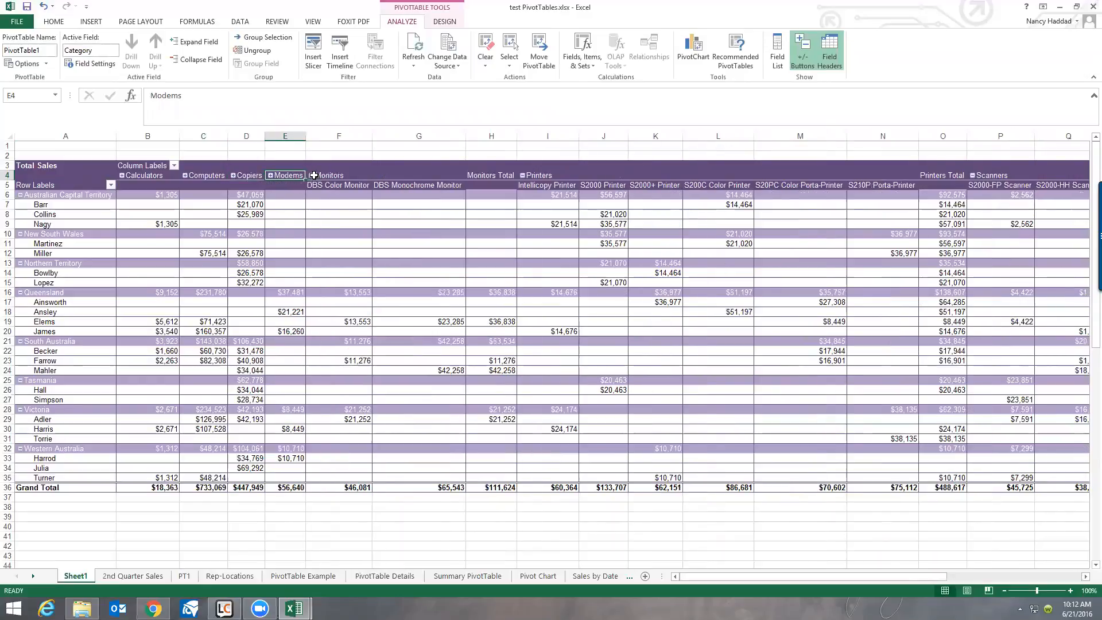
left_click(312, 175)
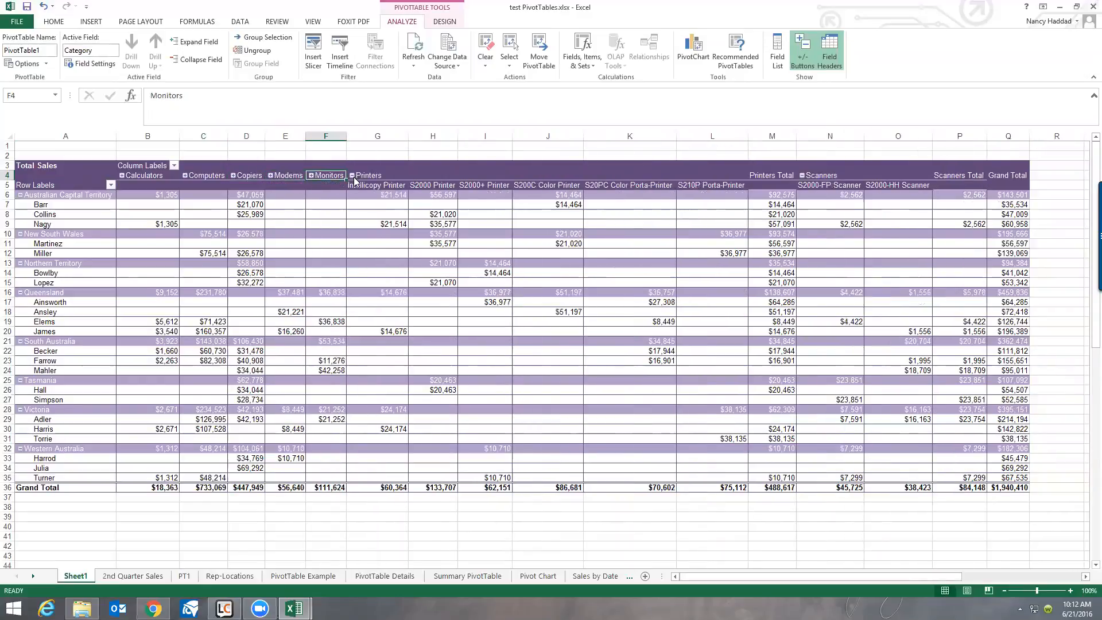
left_click(353, 176)
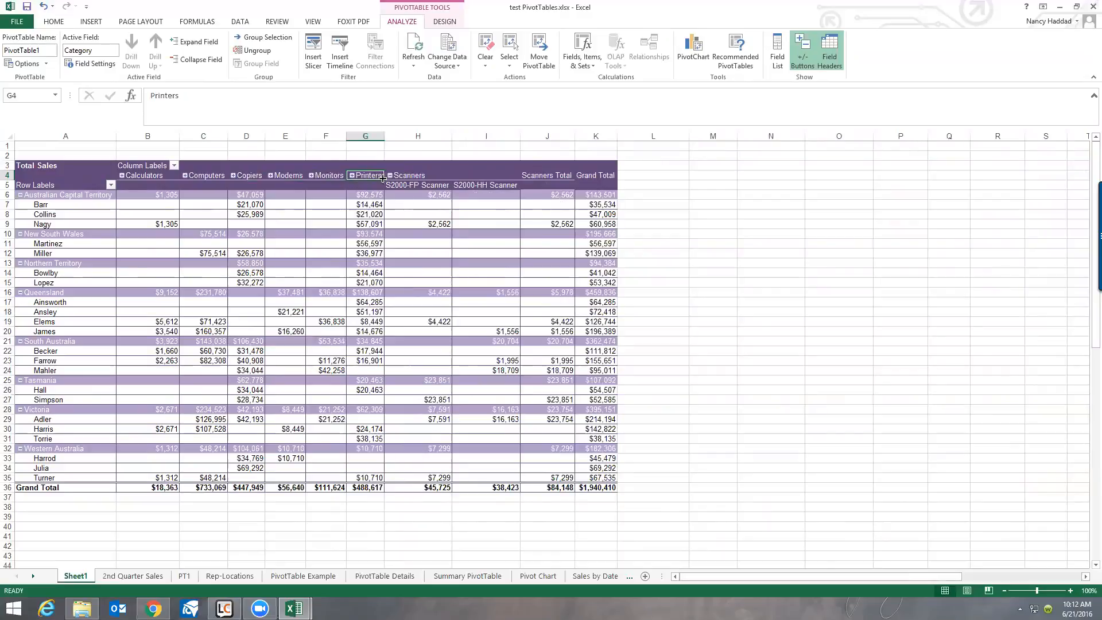
left_click(389, 175)
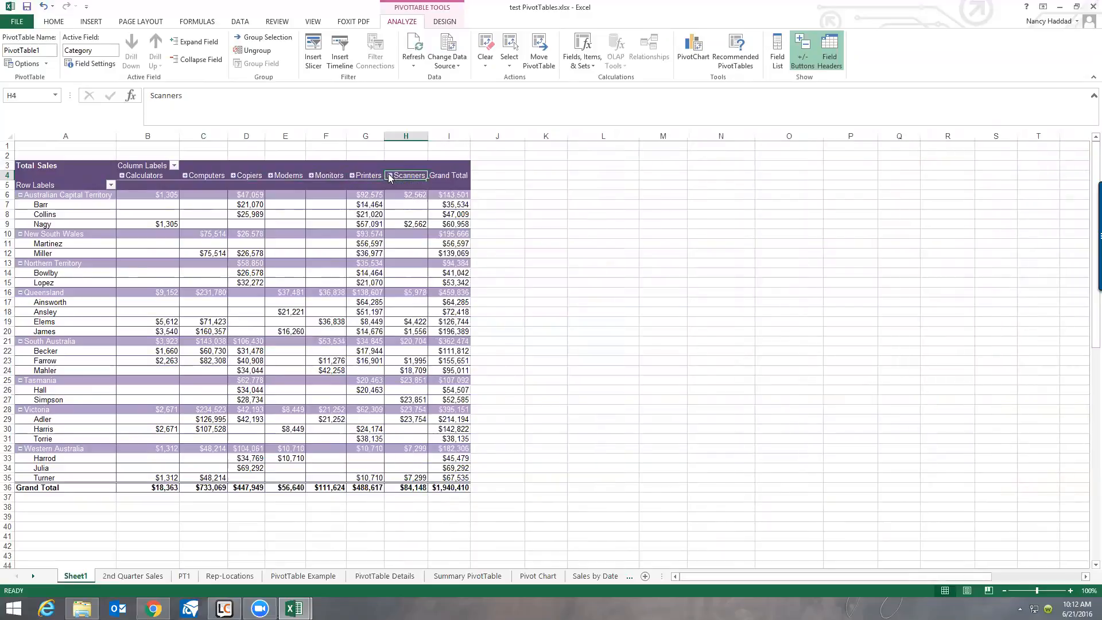
Expand the Monitors category to view its products and collapse it again.
left_click(311, 175)
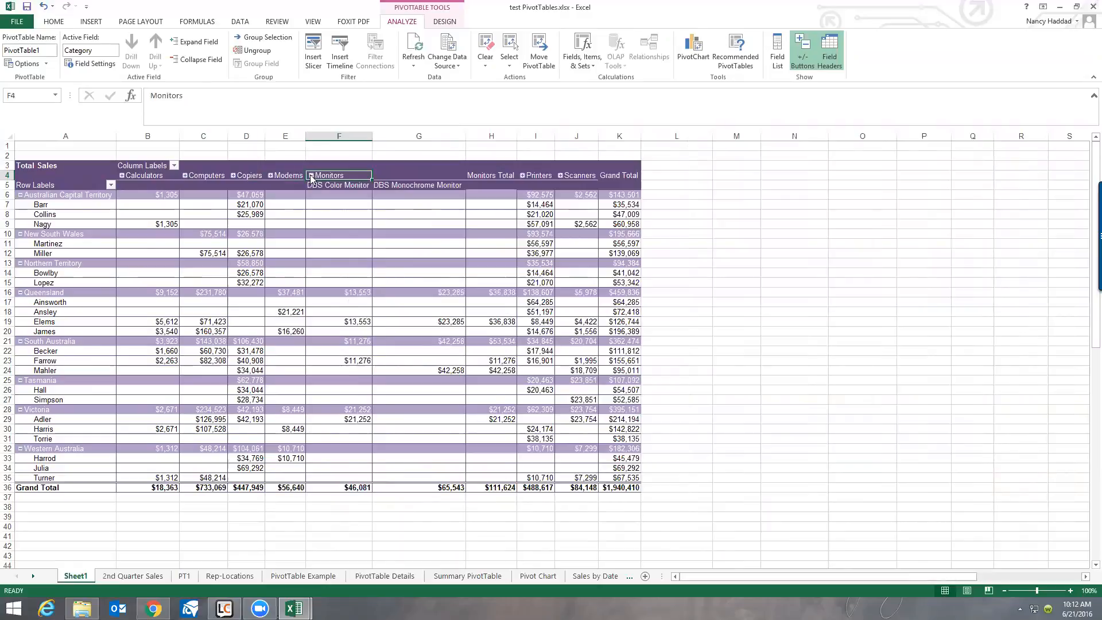
left_click(311, 176)
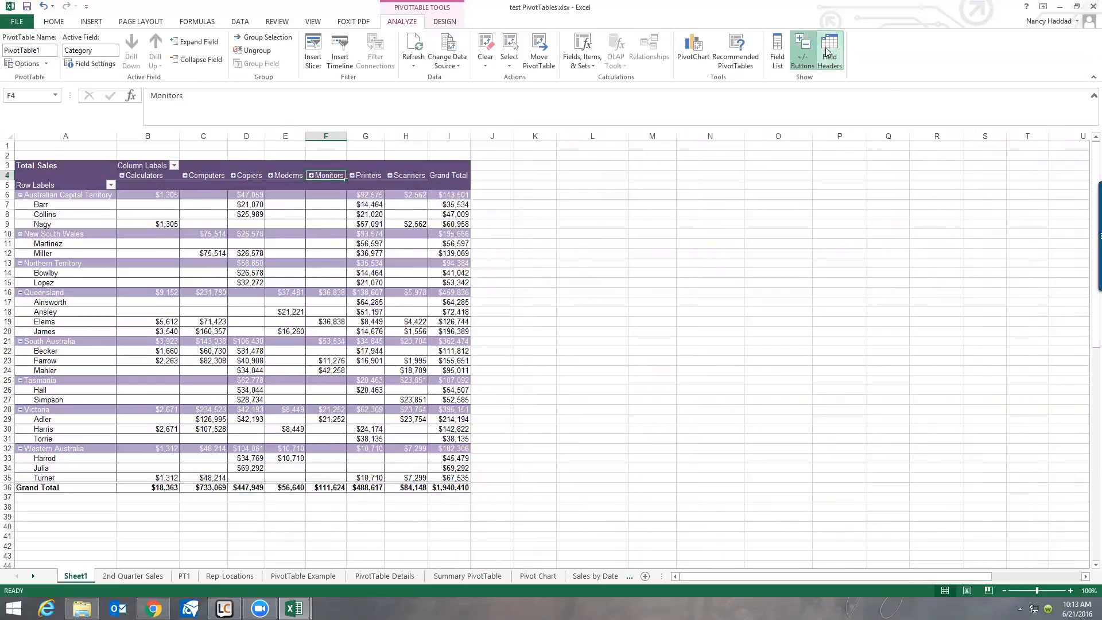
Reopen the PivotTable field list, remove Product from the columns, and move Location from the rows to the filters.
left_click(777, 52)
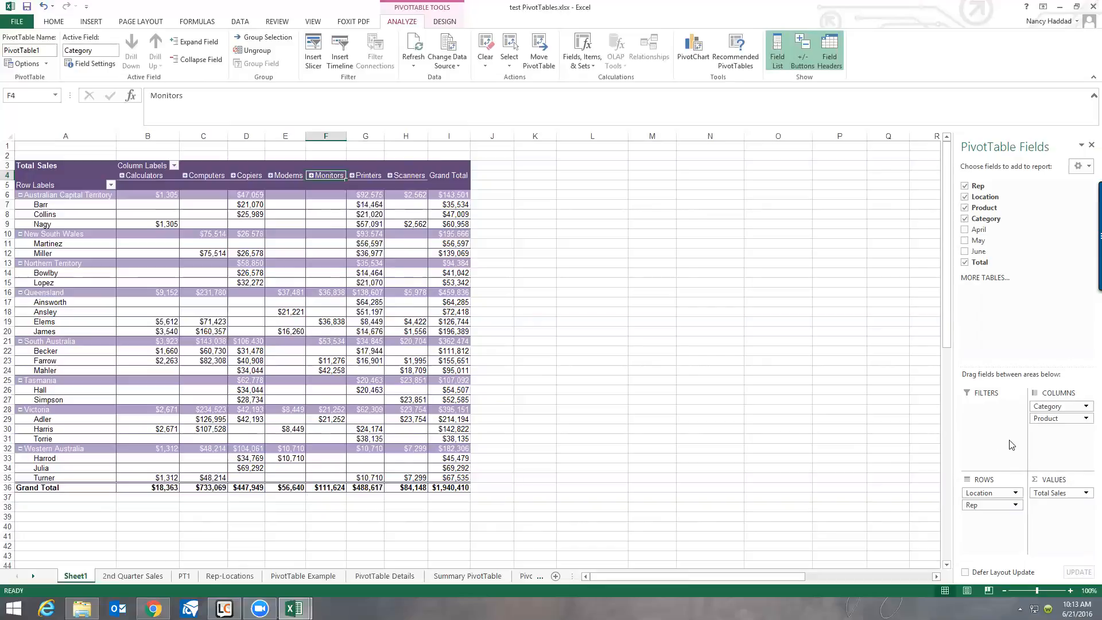
left_click_drag(1045, 418, 1037, 296)
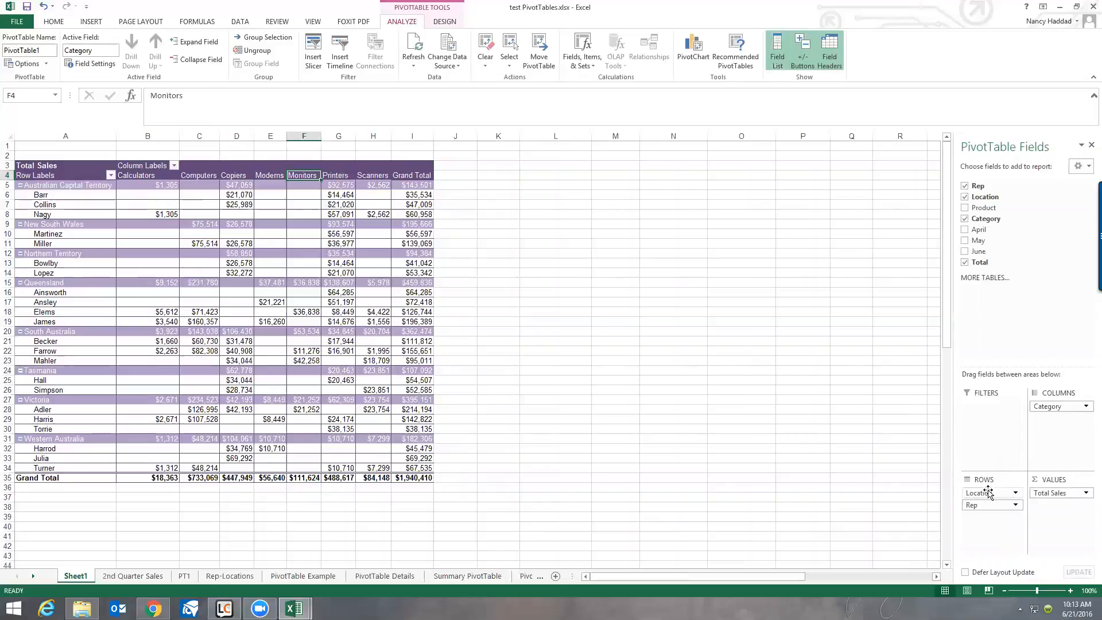
left_click_drag(988, 492, 988, 411)
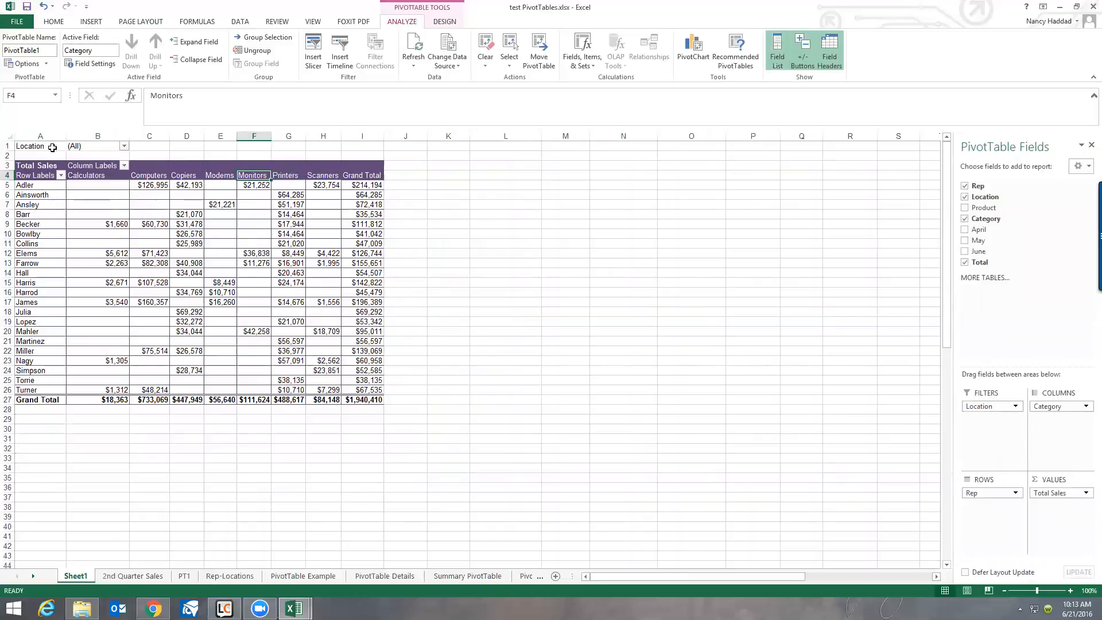
Filter the report by several locations: Australian Capital Territory, Northern Territory and Victoria.
left_click(124, 148)
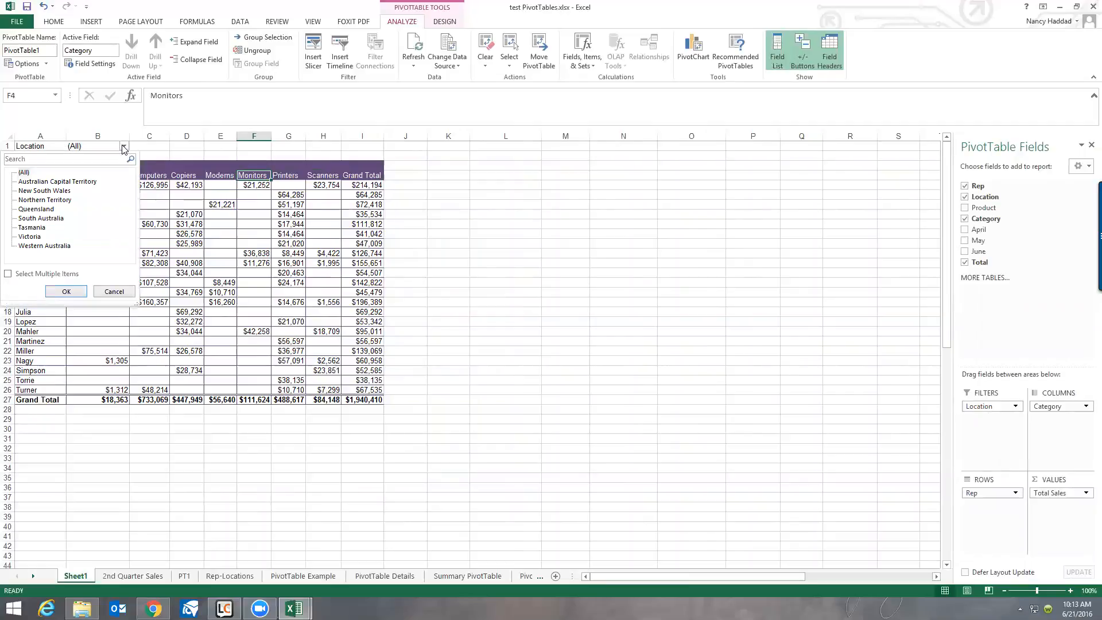
left_click(8, 275)
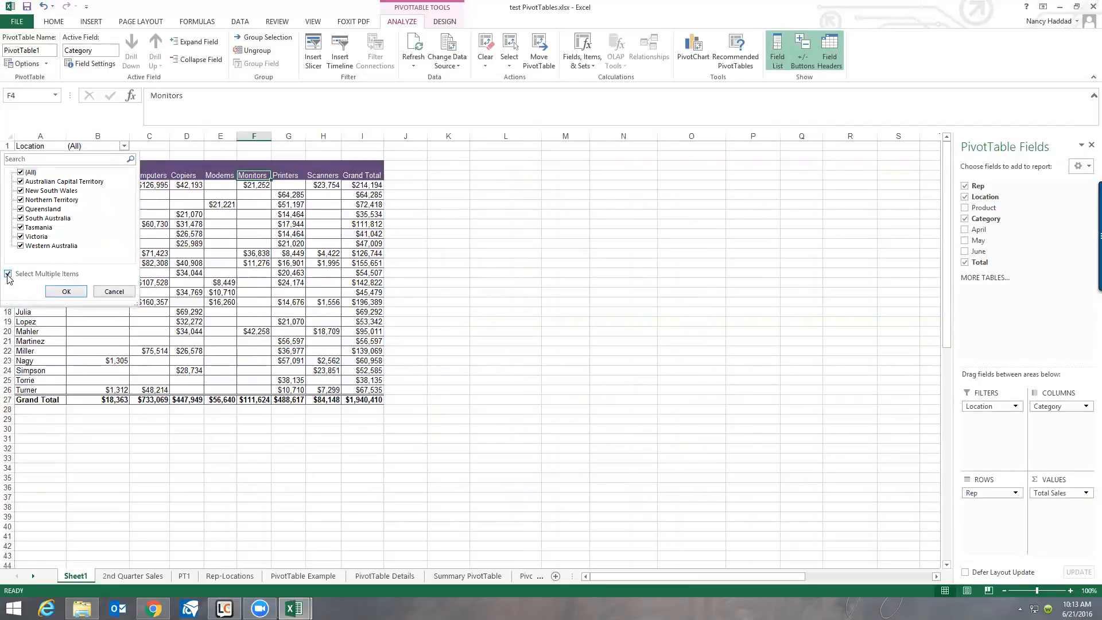
left_click(21, 173)
left_click(20, 182)
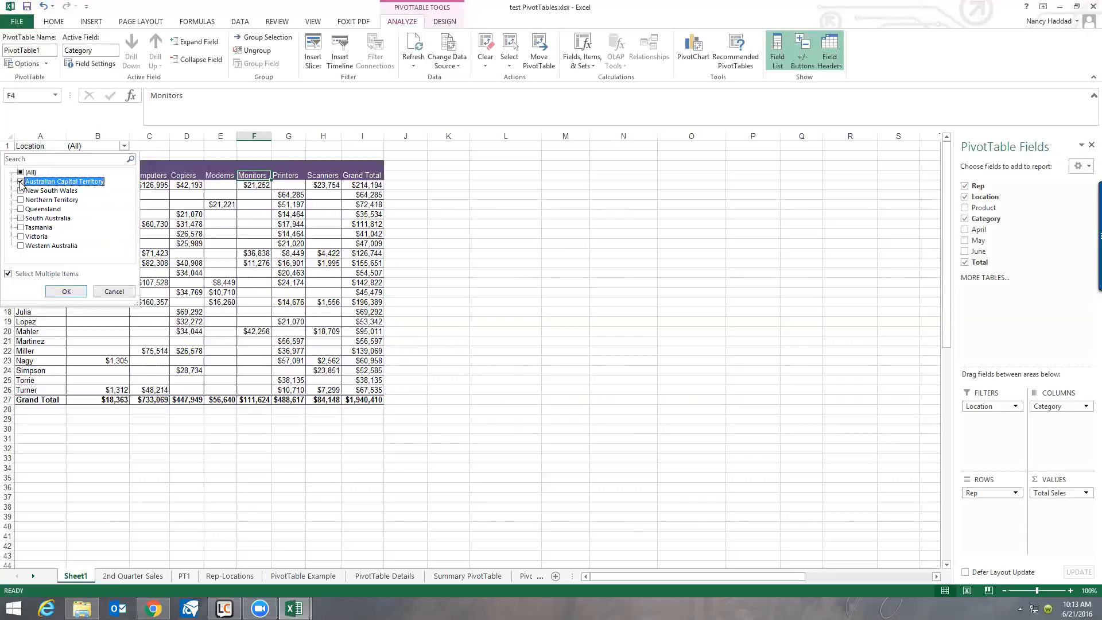
left_click(22, 200)
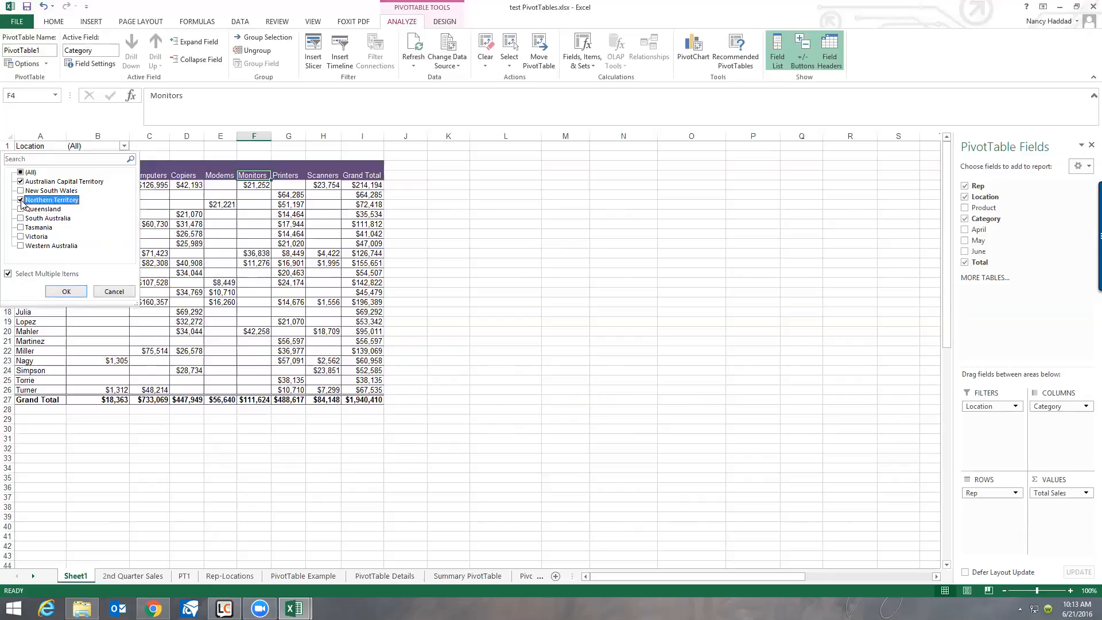
left_click(20, 237)
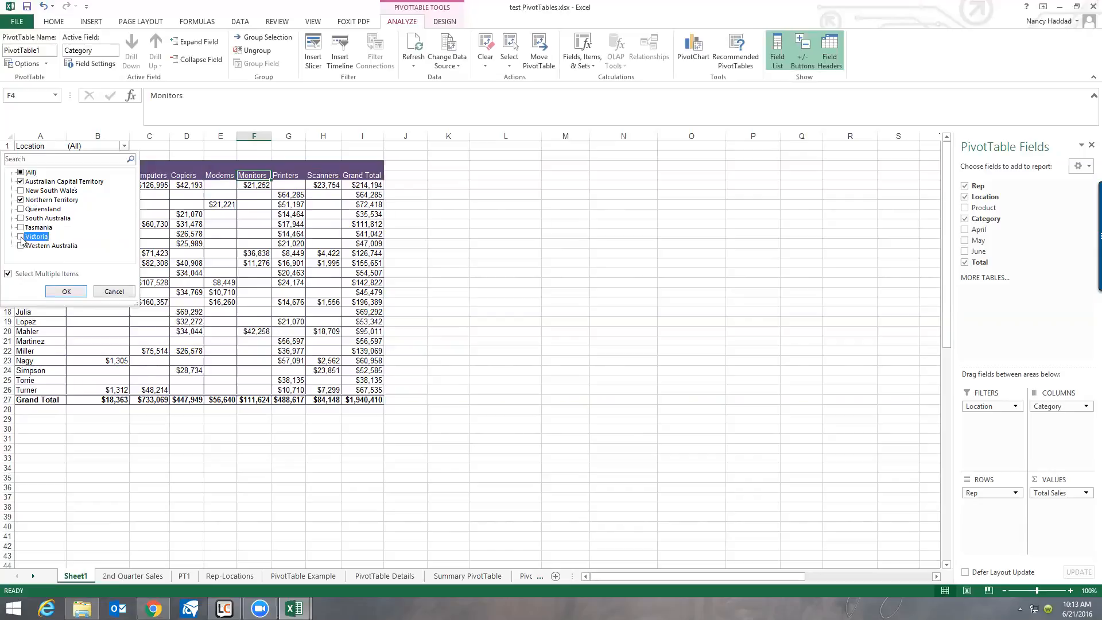
left_click(65, 292)
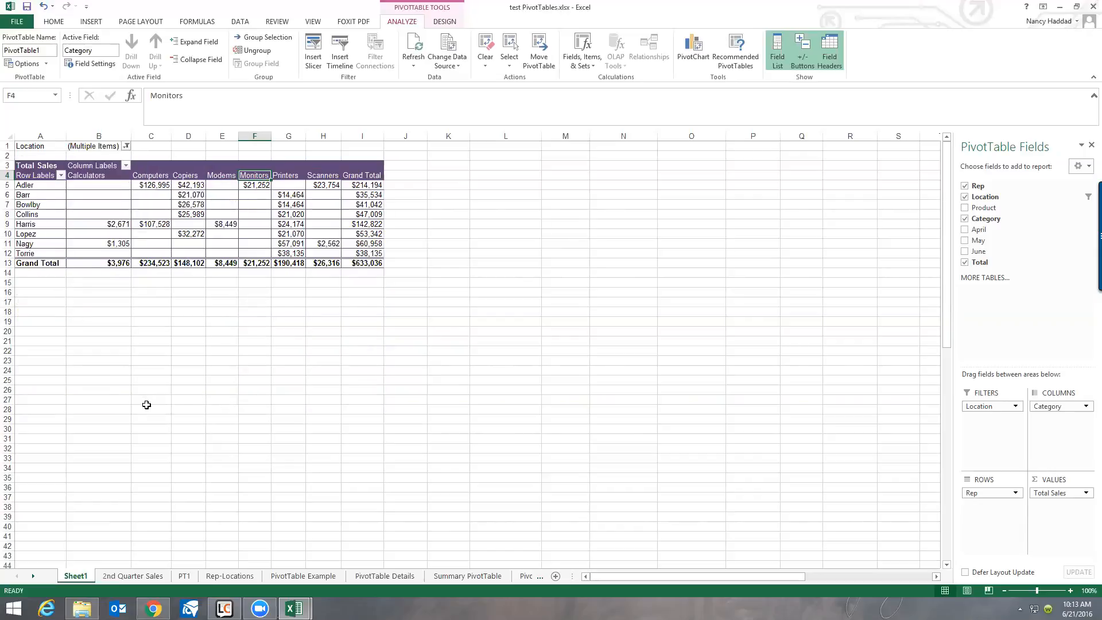
Reset the Location report filter to include all locations.
left_click(126, 147)
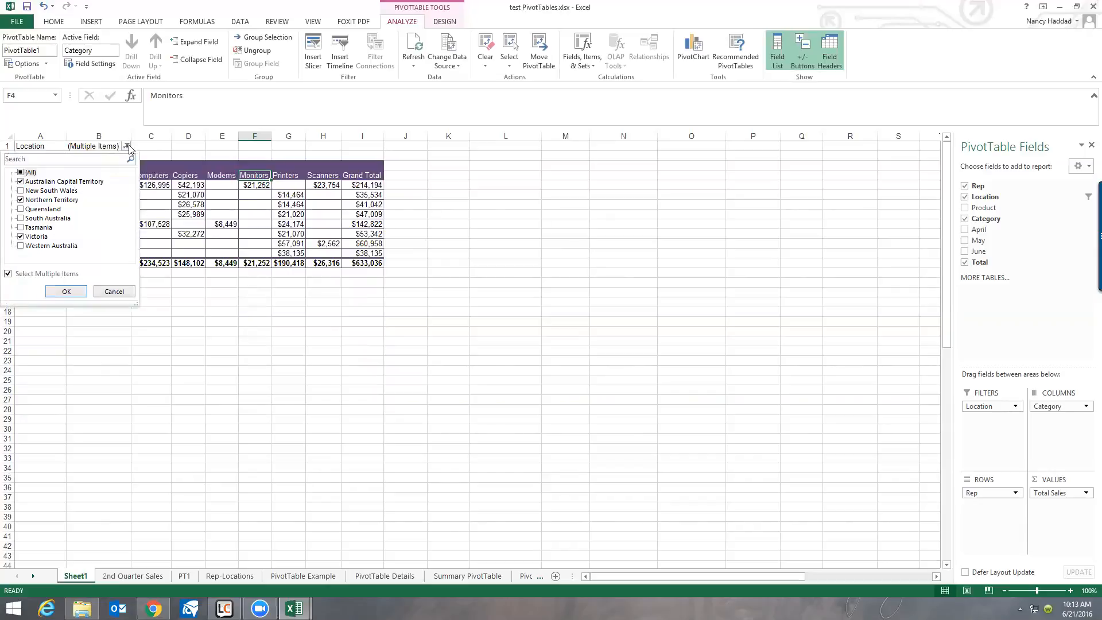
left_click(21, 172)
left_click(67, 292)
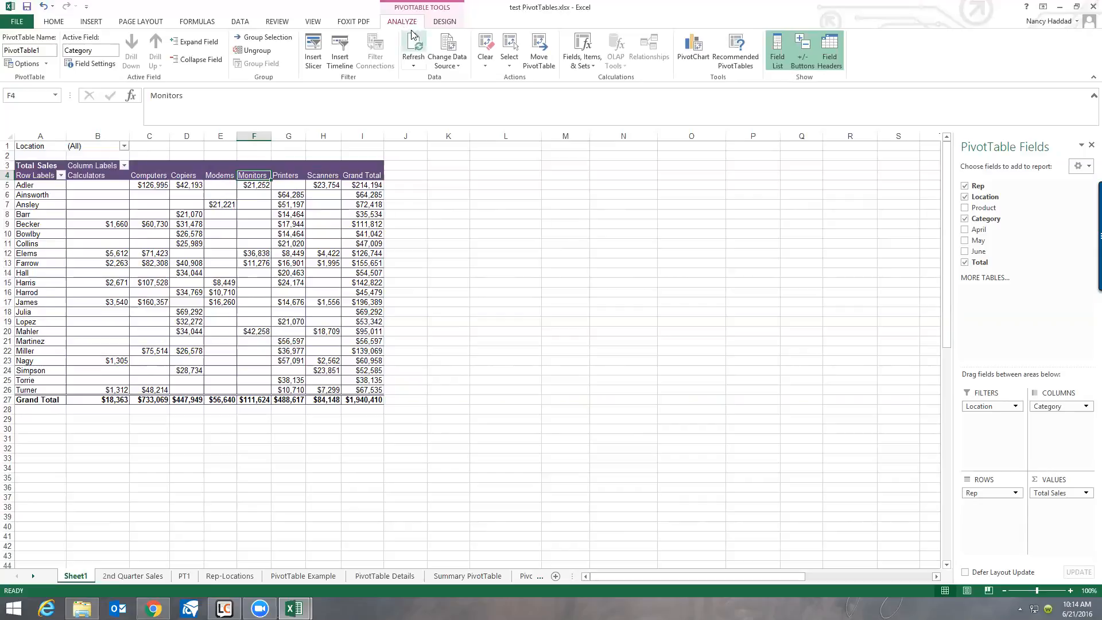
left_click(444, 25)
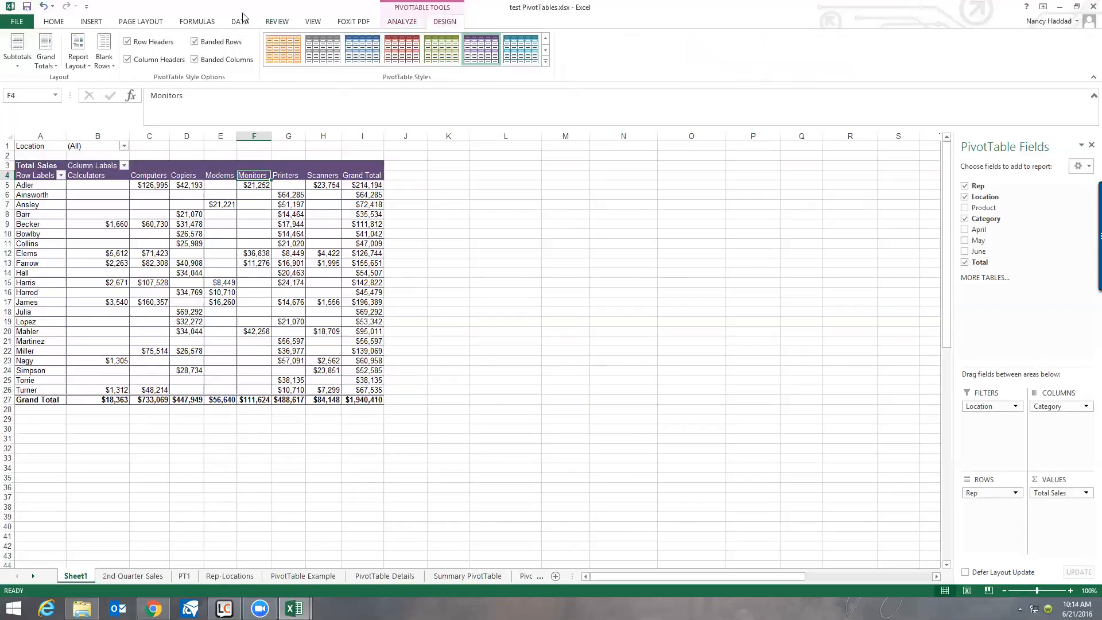
left_click(398, 23)
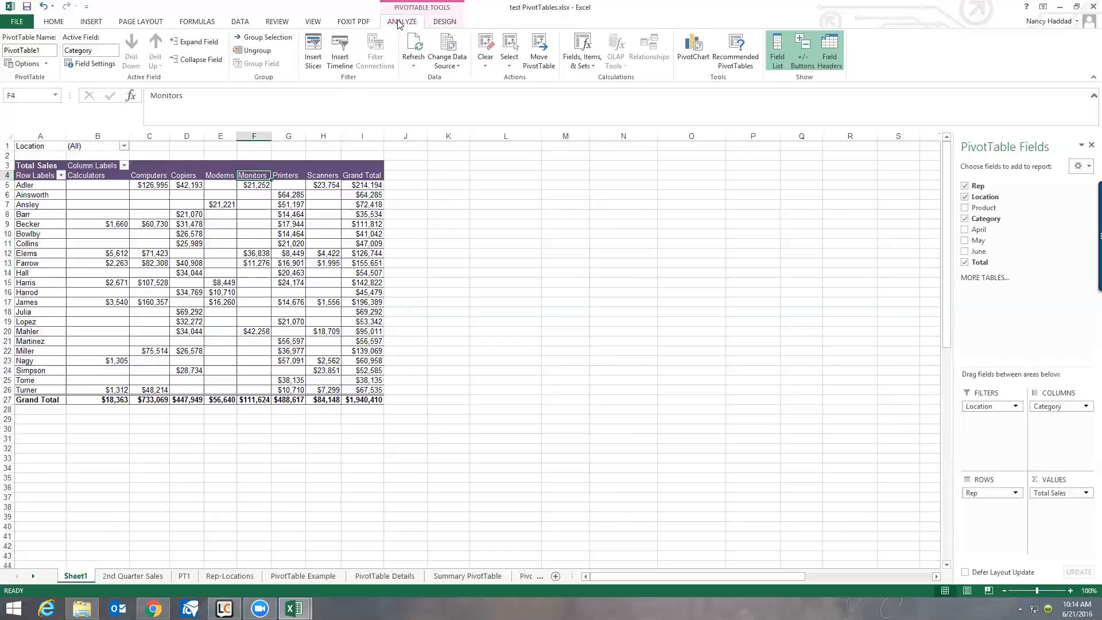
left_click(781, 66)
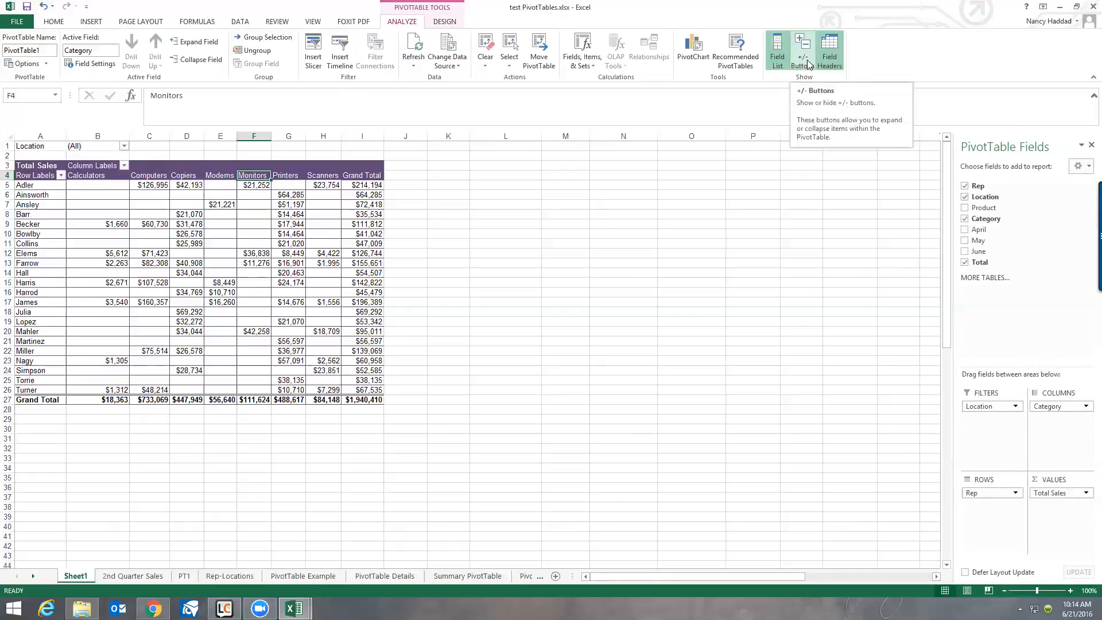
left_click(808, 65)
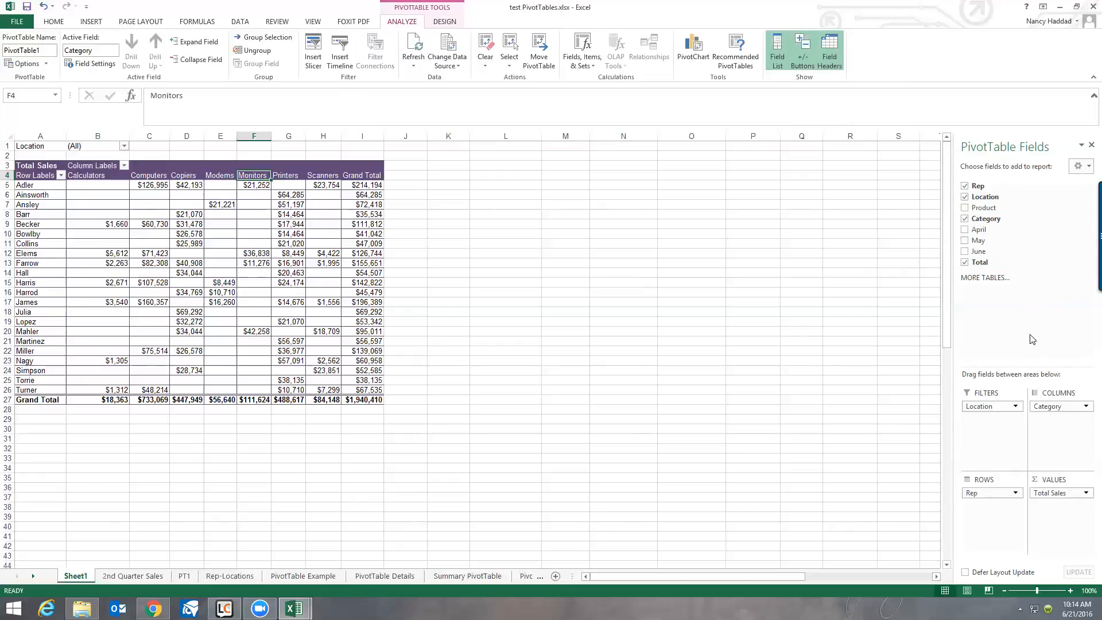
Temporarily place Product below Rep in the rows to try hiding and reshowing the expand/collapse buttons.
left_click_drag(977, 209, 989, 510)
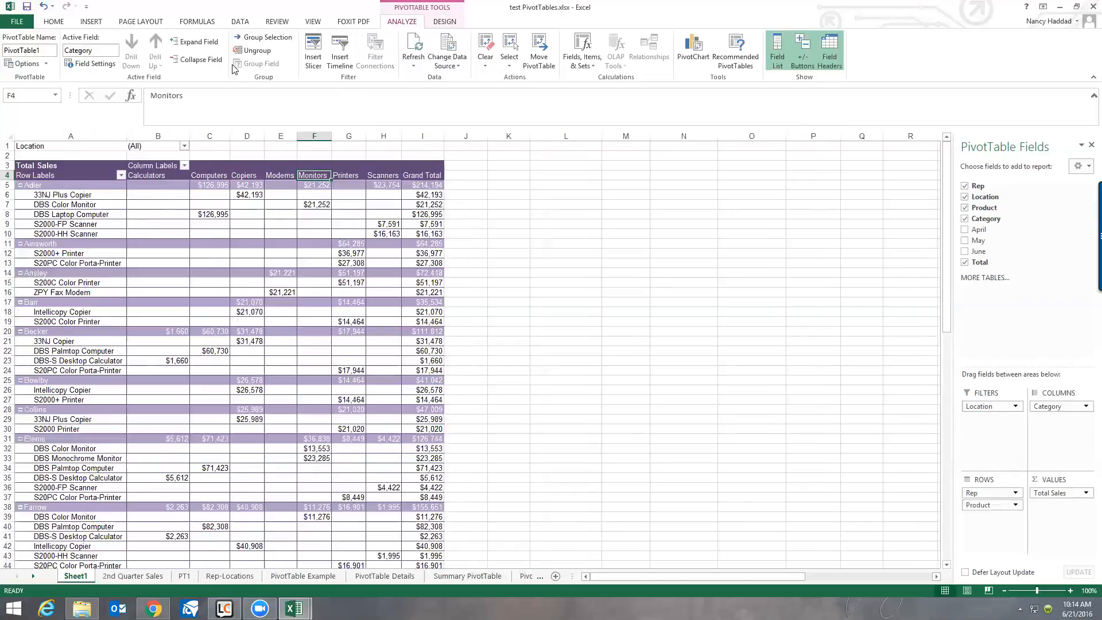
left_click(802, 51)
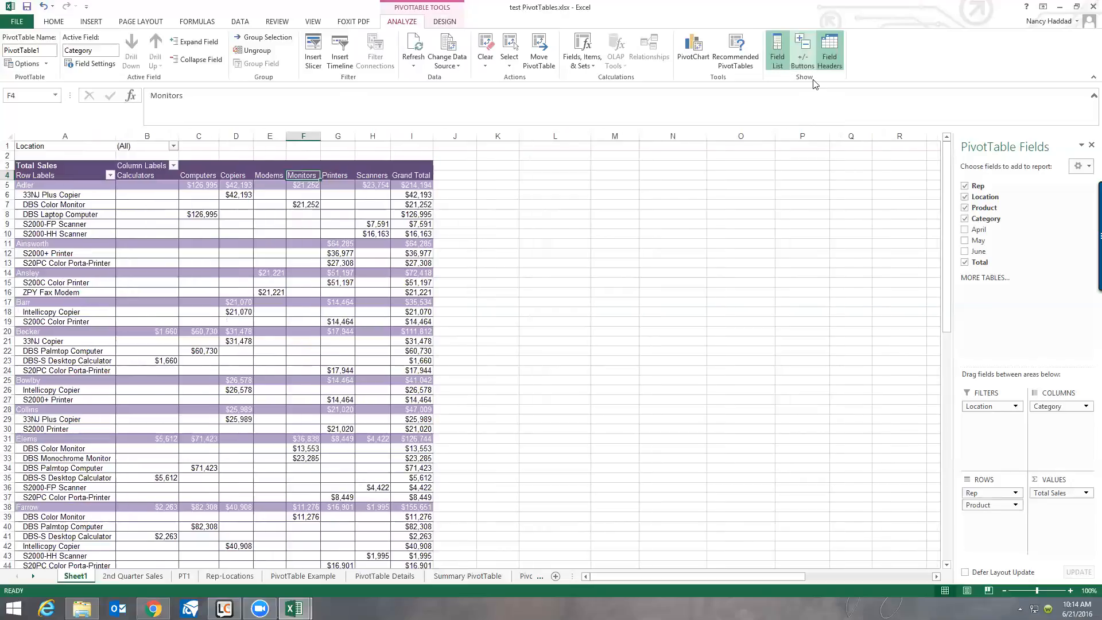
left_click(802, 51)
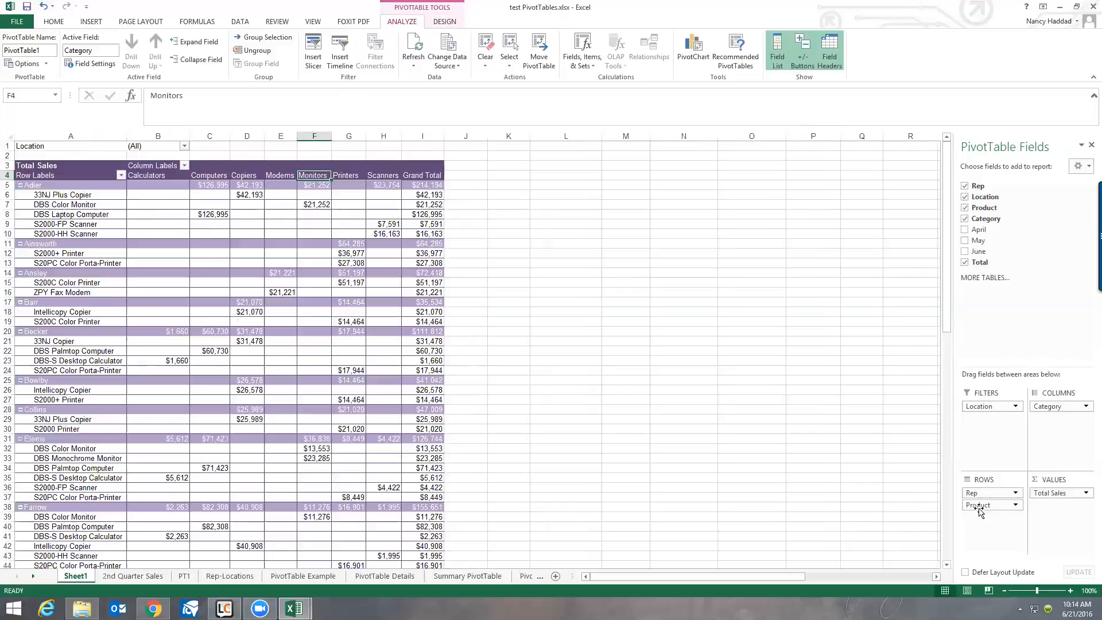
left_click_drag(977, 509, 1027, 311)
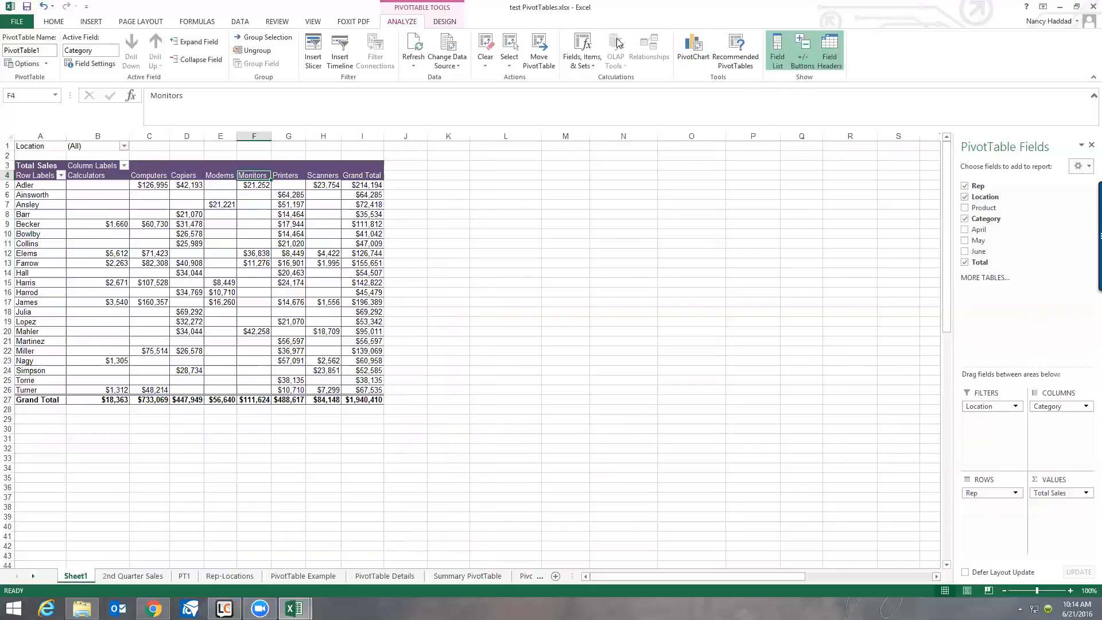
Examine the PivotTable's calculated field and item commands, the Move PivotTable options and the data source options without changing anything.
left_click(574, 64)
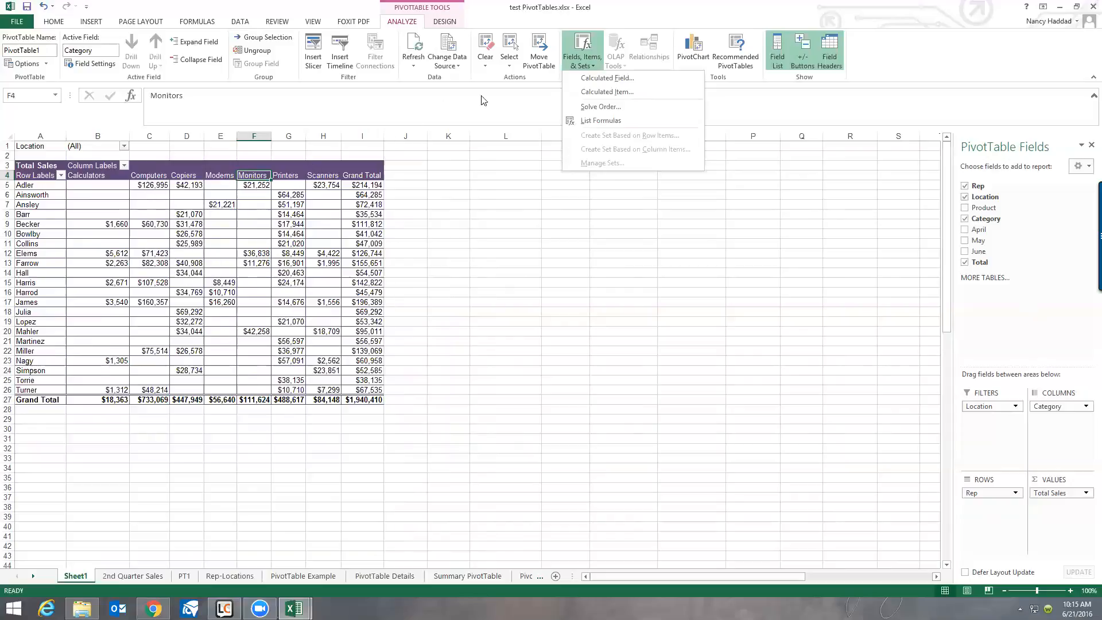
left_click(539, 68)
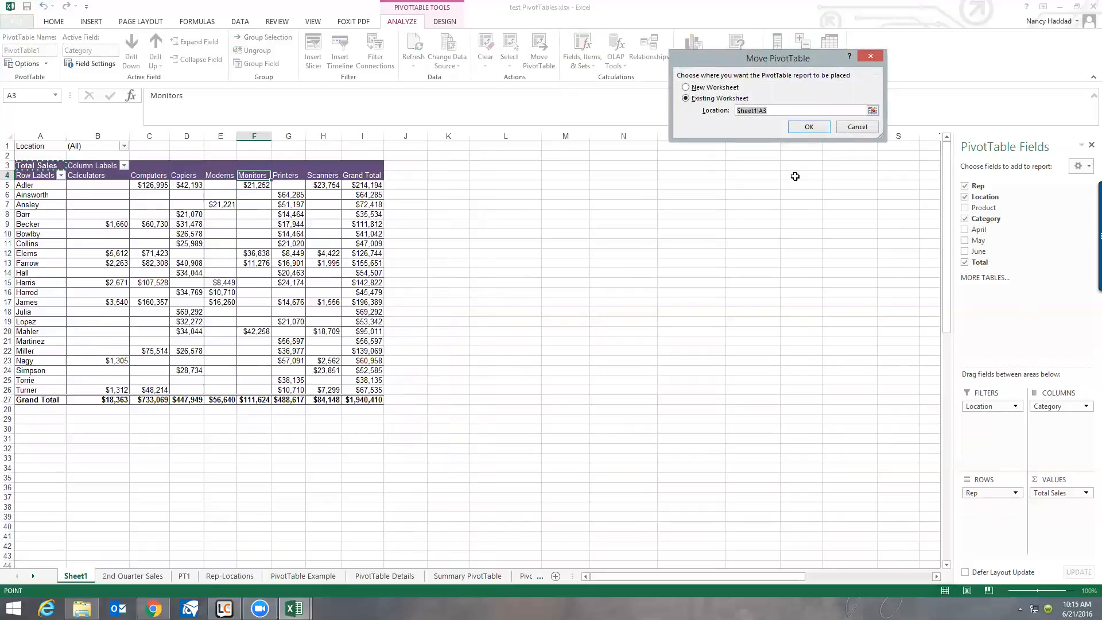
left_click(858, 127)
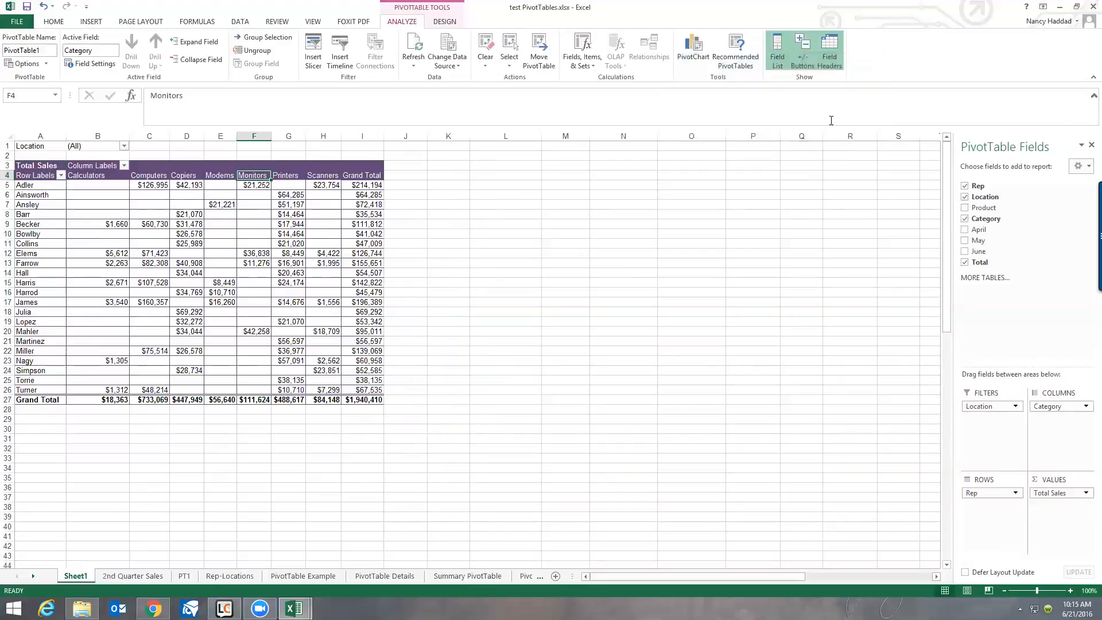
left_click(449, 65)
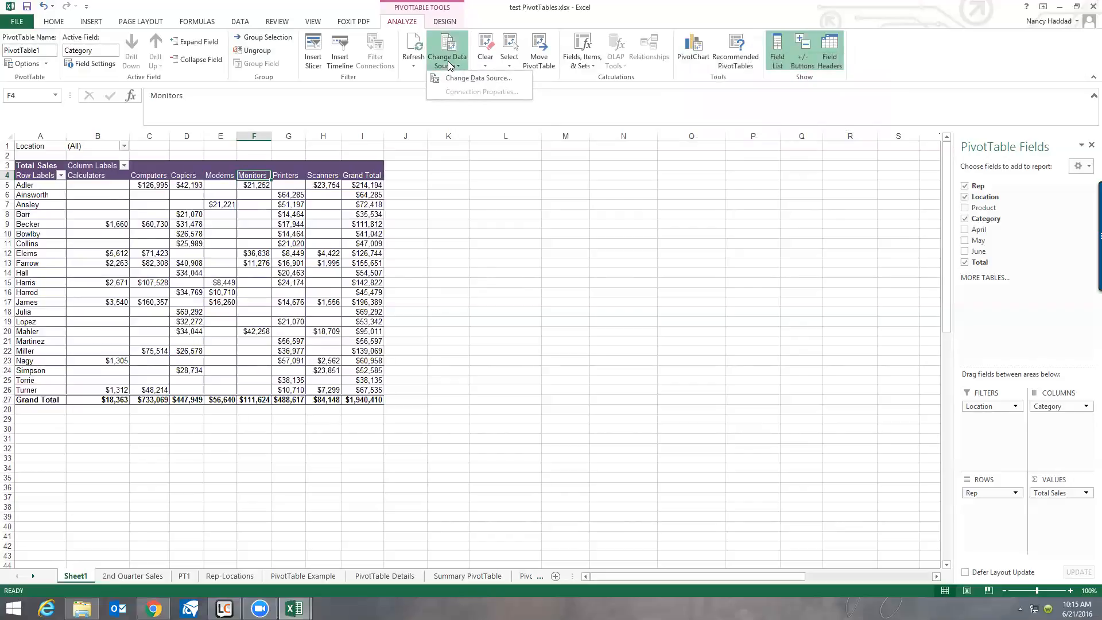
left_click(450, 65)
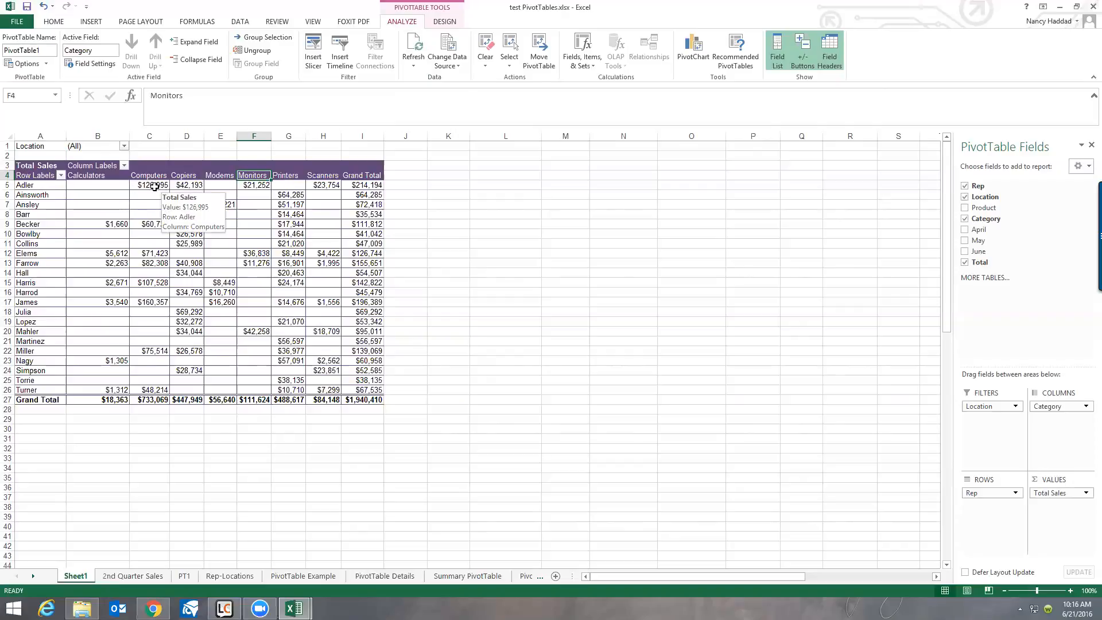
Set the April sales value in cell E5 of the 2nd Quarter Sales sheet to 25000.
left_click(132, 577)
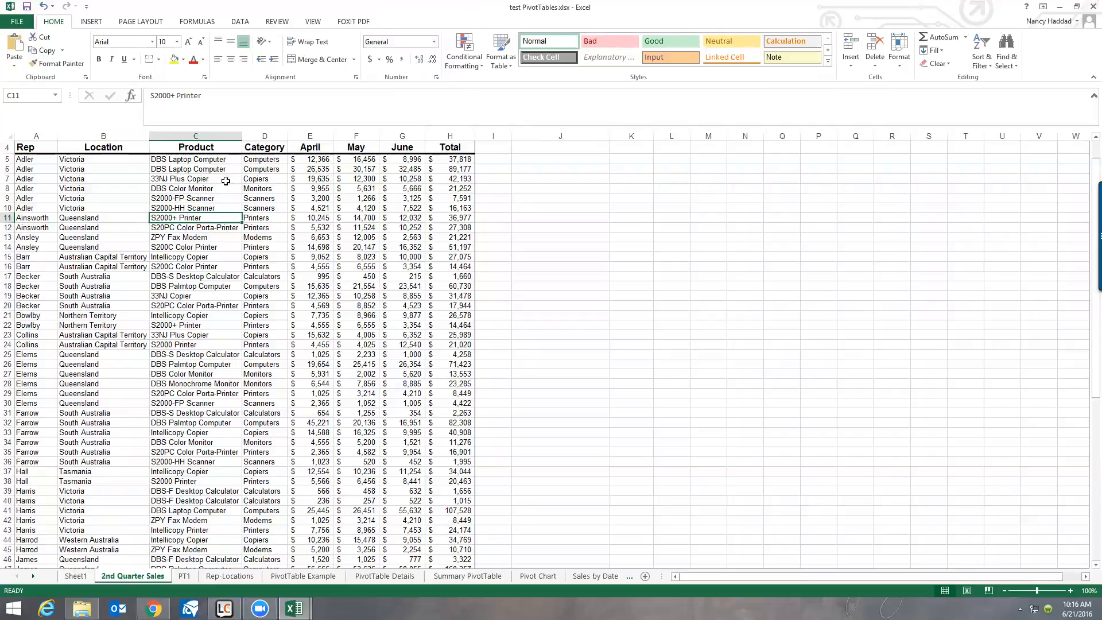
left_click(317, 161)
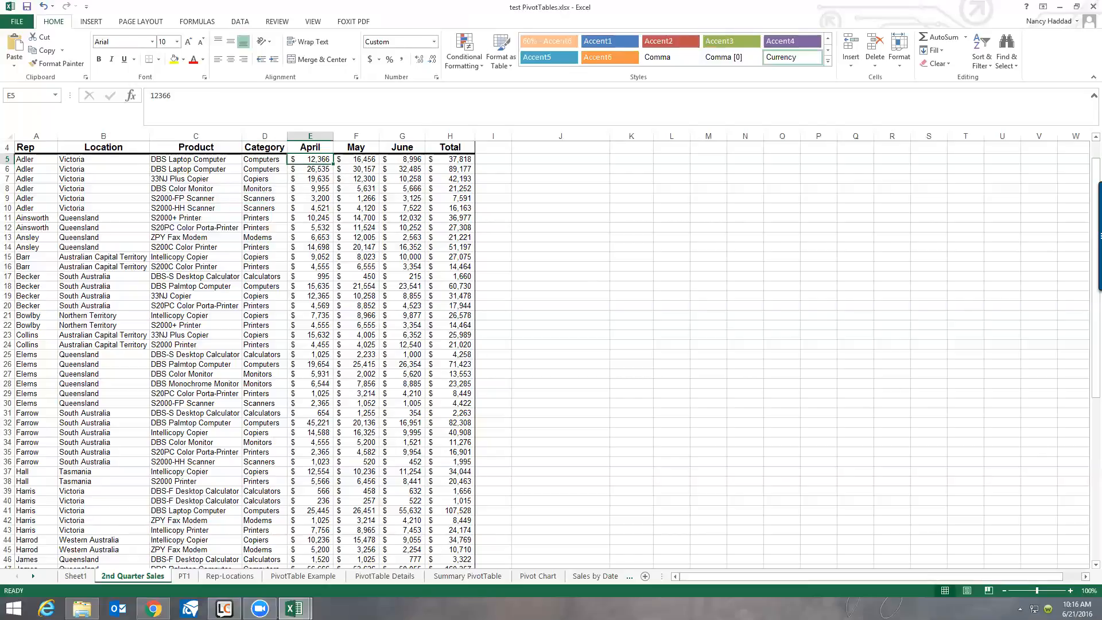
type("25000")
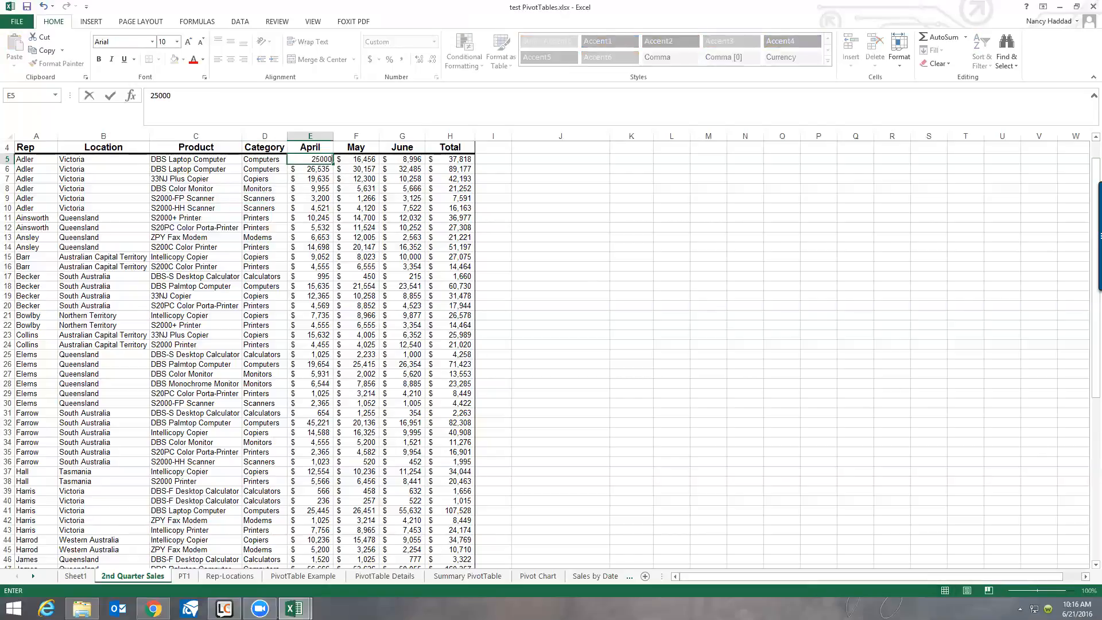
key("Return")
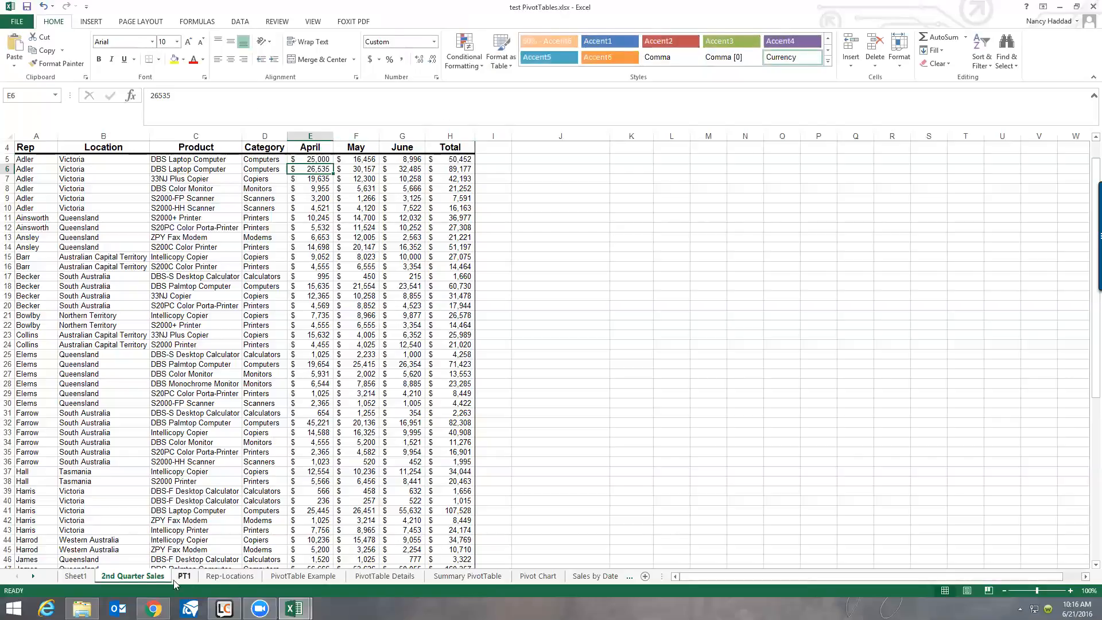
Refresh the PivotTable on Sheet1 to pick up the edited source data.
left_click(72, 576)
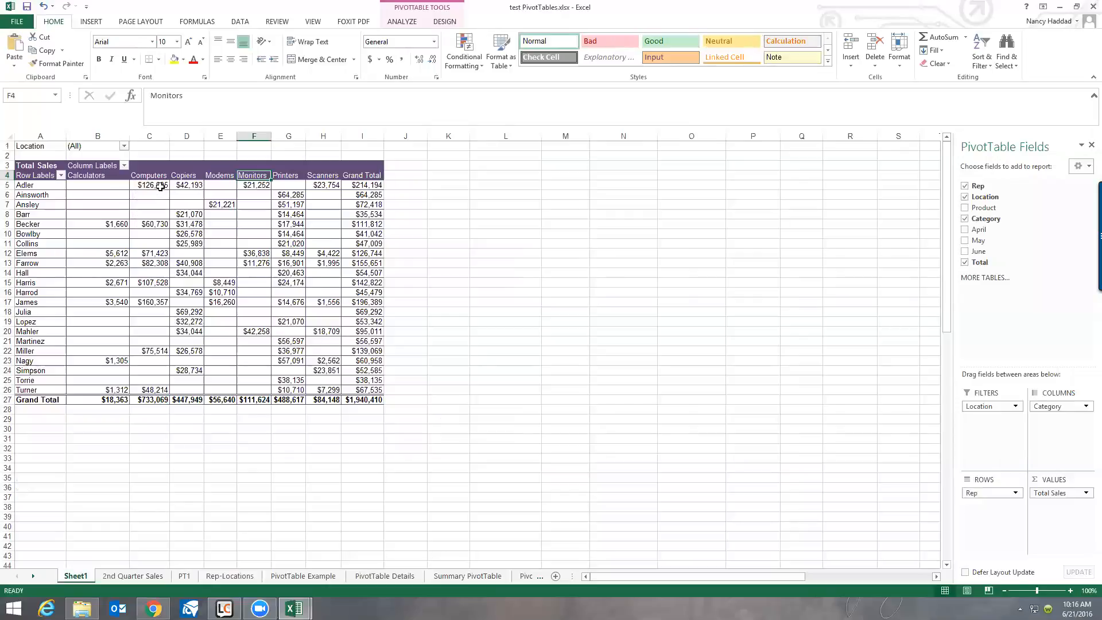
mouse_move(160, 186)
left_click(135, 272)
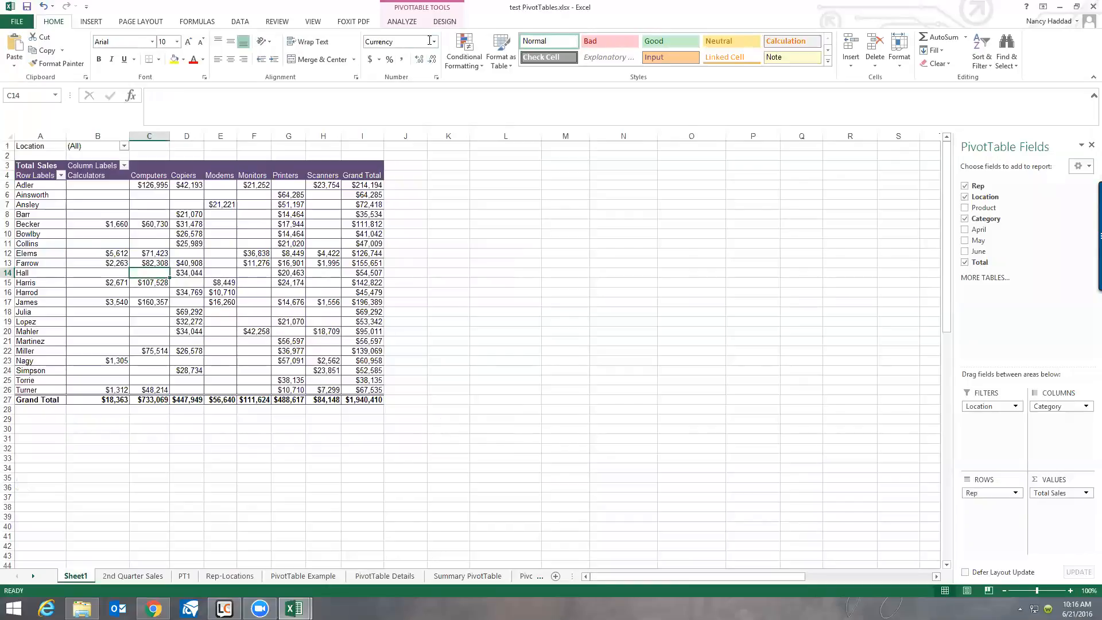
left_click(400, 22)
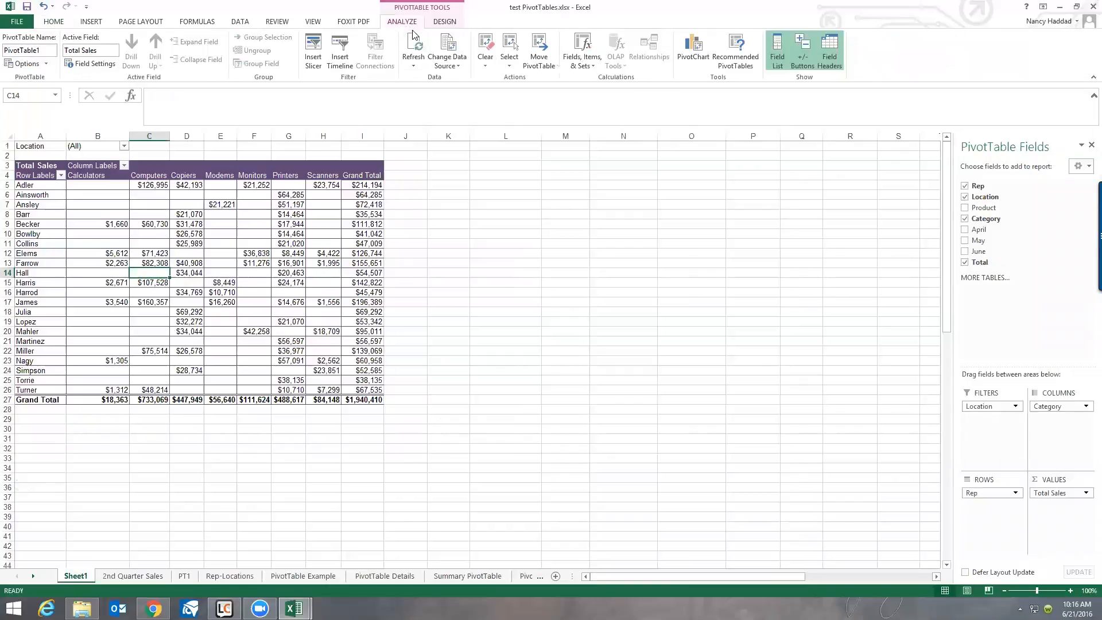
left_click(417, 55)
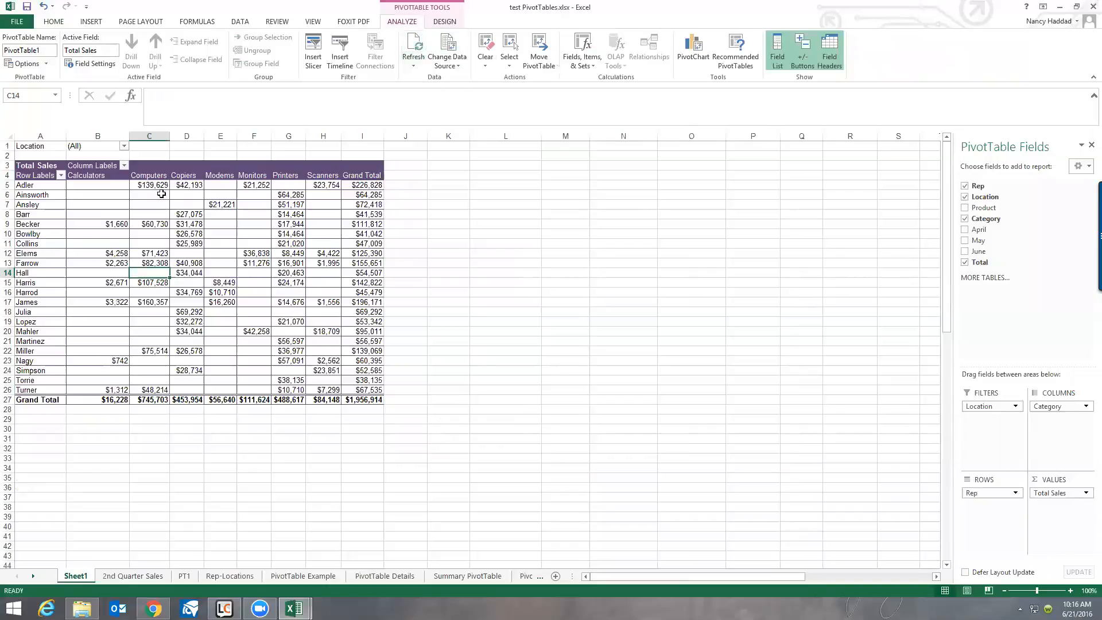
mouse_move(151, 196)
mouse_move(170, 292)
Replace the Location report filter with a Location slicer beside the PivotTable, enlarged to about 2.95" high by 2.09" wide.
left_click_drag(987, 408, 987, 405)
left_click_drag(1000, 320, 1028, 251)
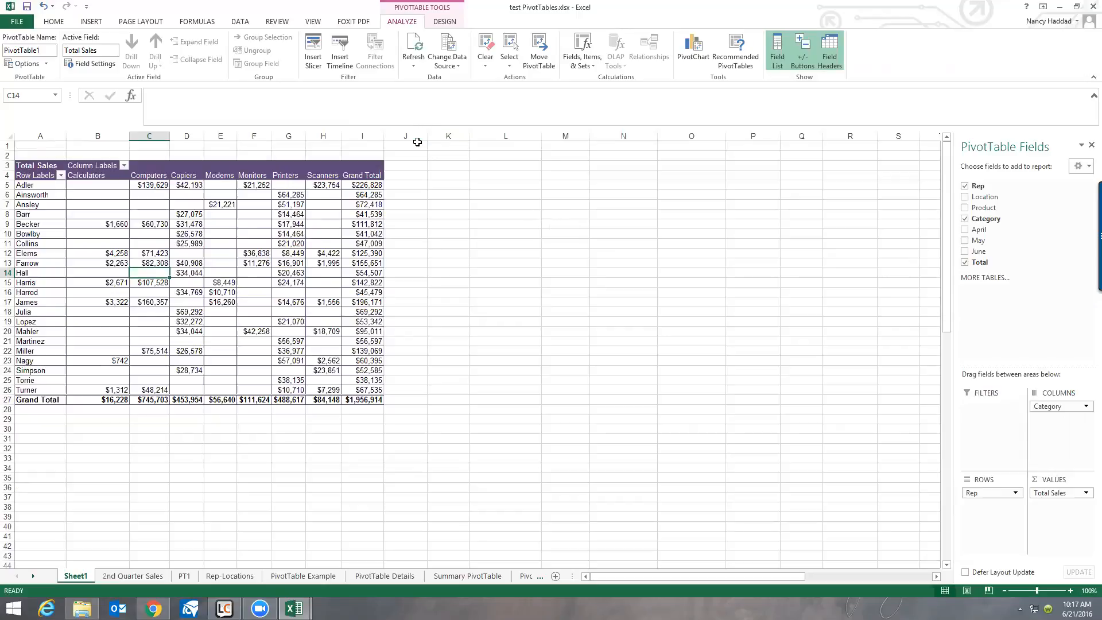
left_click(312, 63)
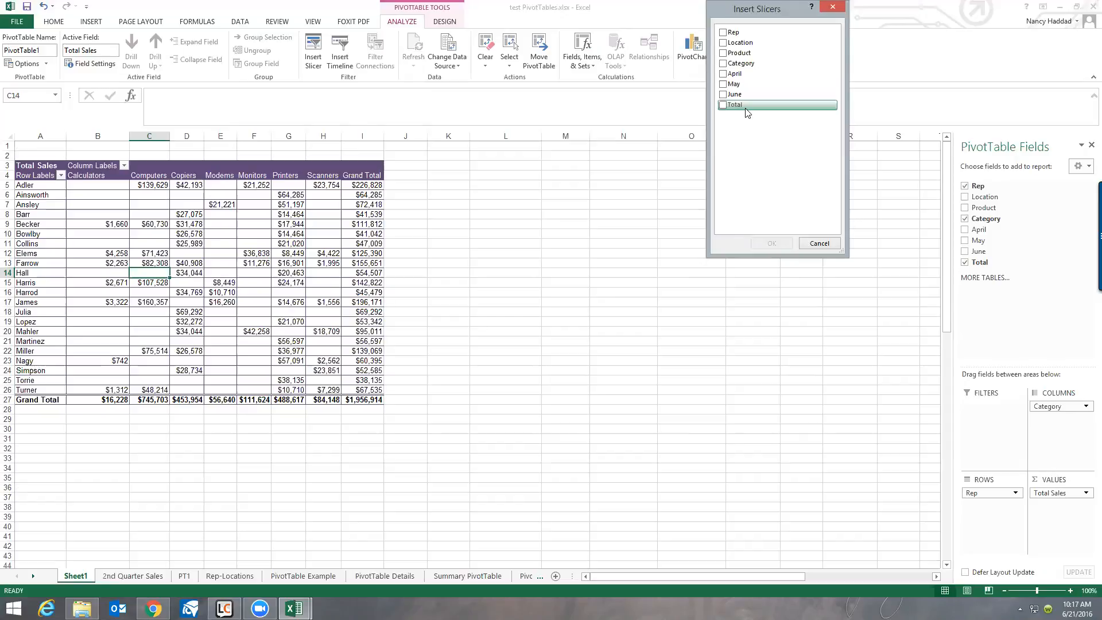
left_click(721, 44)
left_click(785, 241)
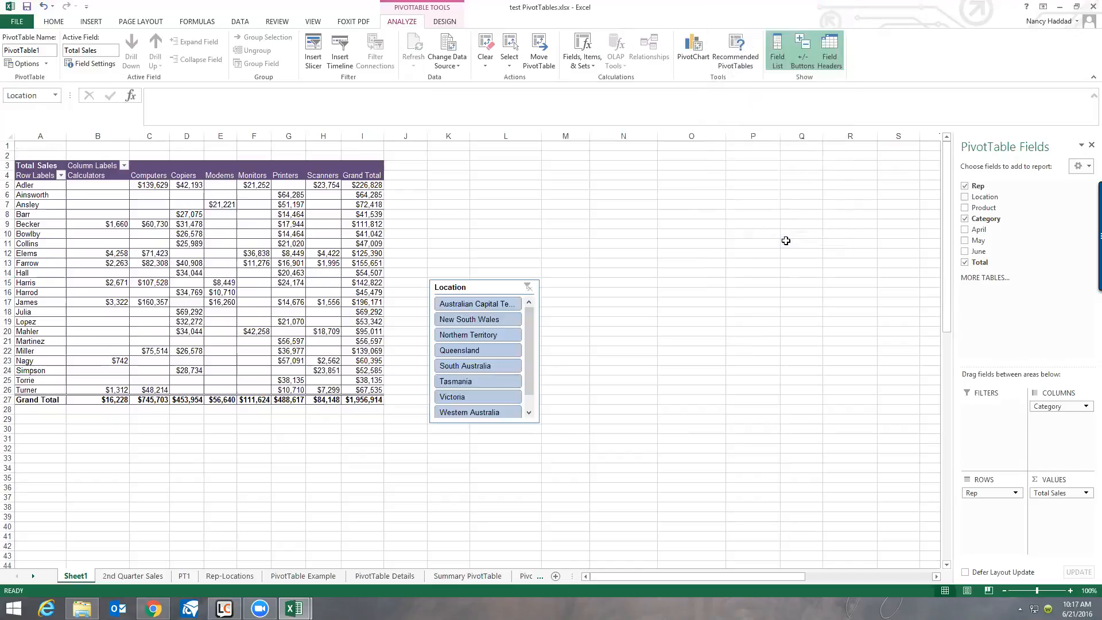
left_click_drag(495, 284, 625, 149)
left_click_drag(666, 290, 674, 312)
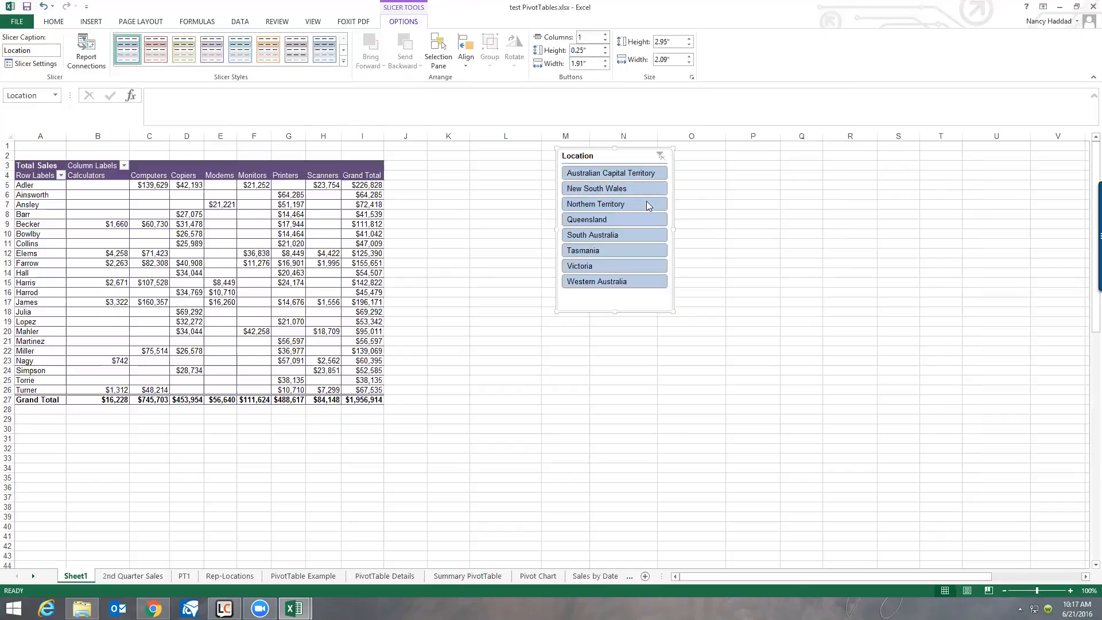
Filter the PivotTable with the Location slicer to Northern Territory, Tasmania and Australian Capital Territory.
left_click(607, 204)
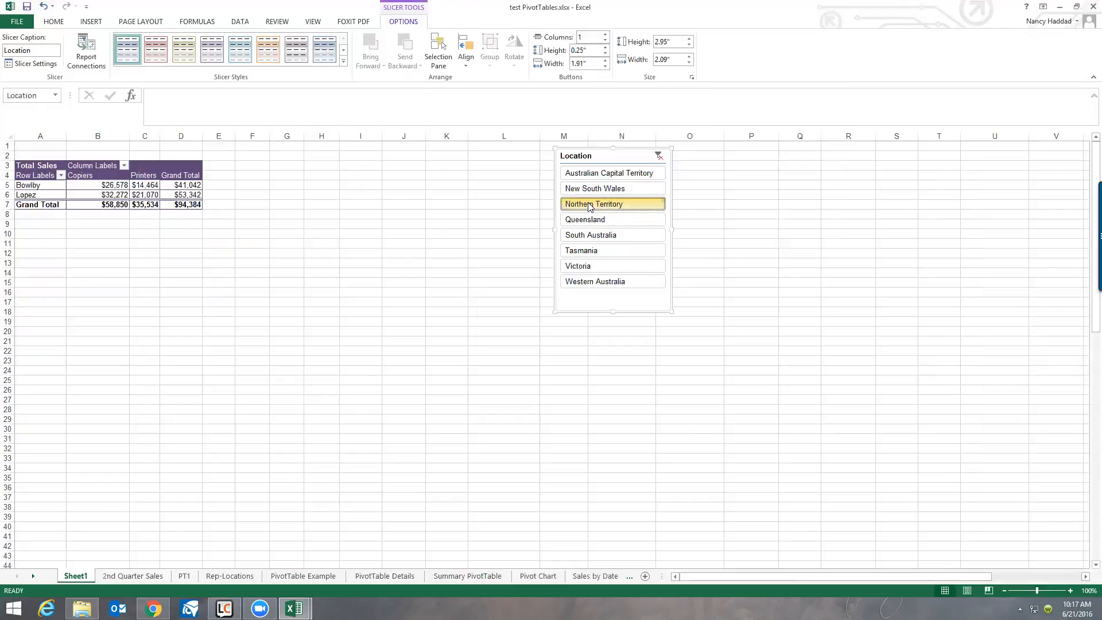
left_click(588, 251, "ctrl")
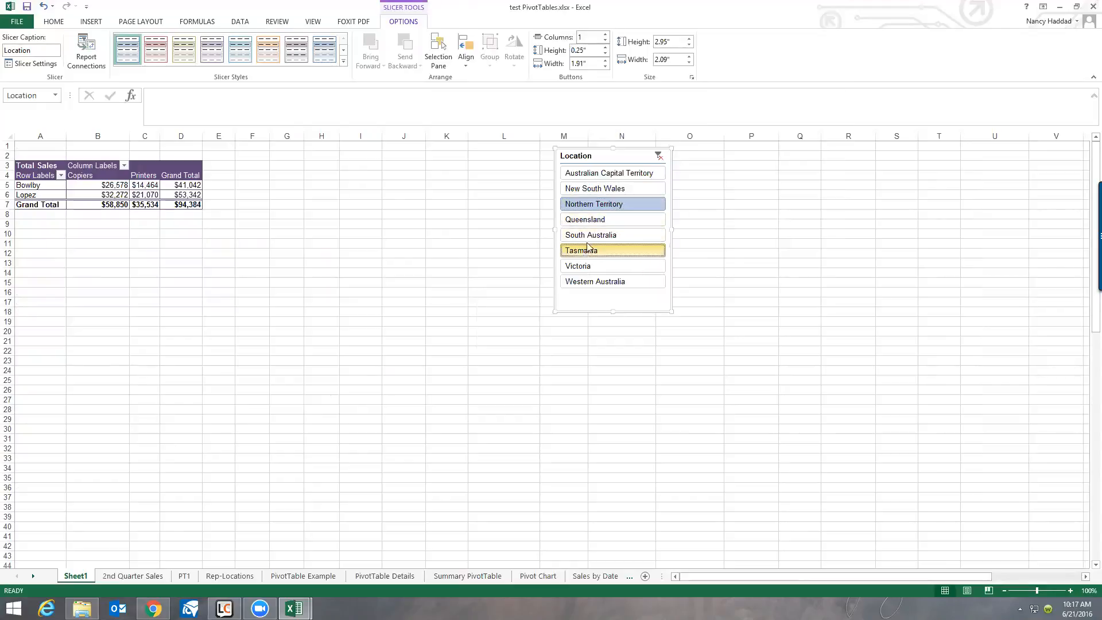
left_click(591, 174, "ctrl")
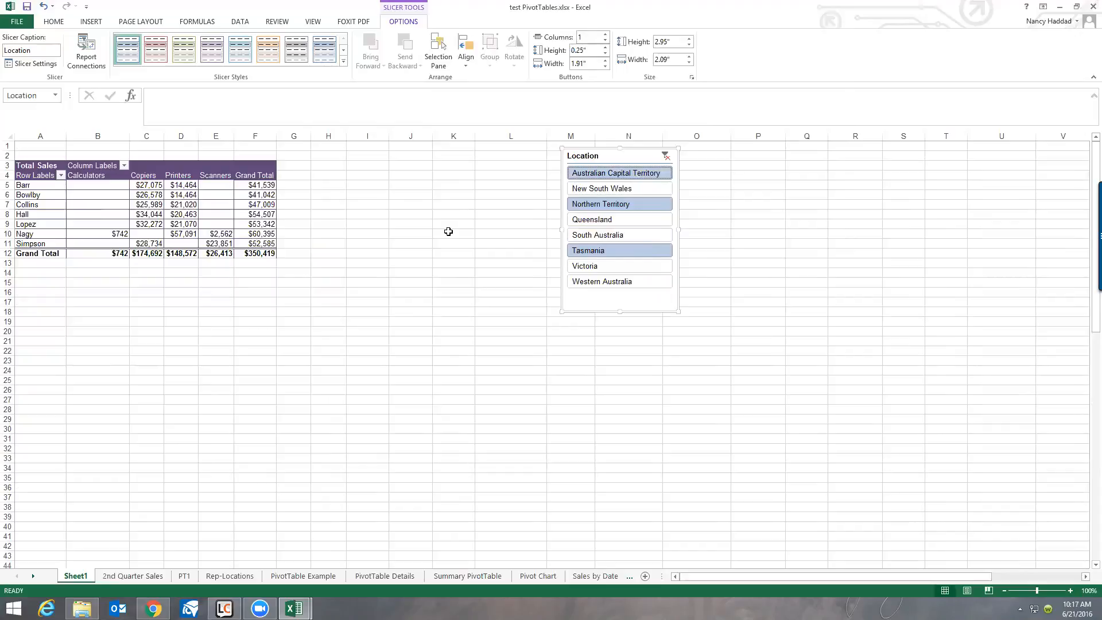
Filter the Location slicer to the continuous range from Australian Capital Territory through Victoria.
left_click(630, 174)
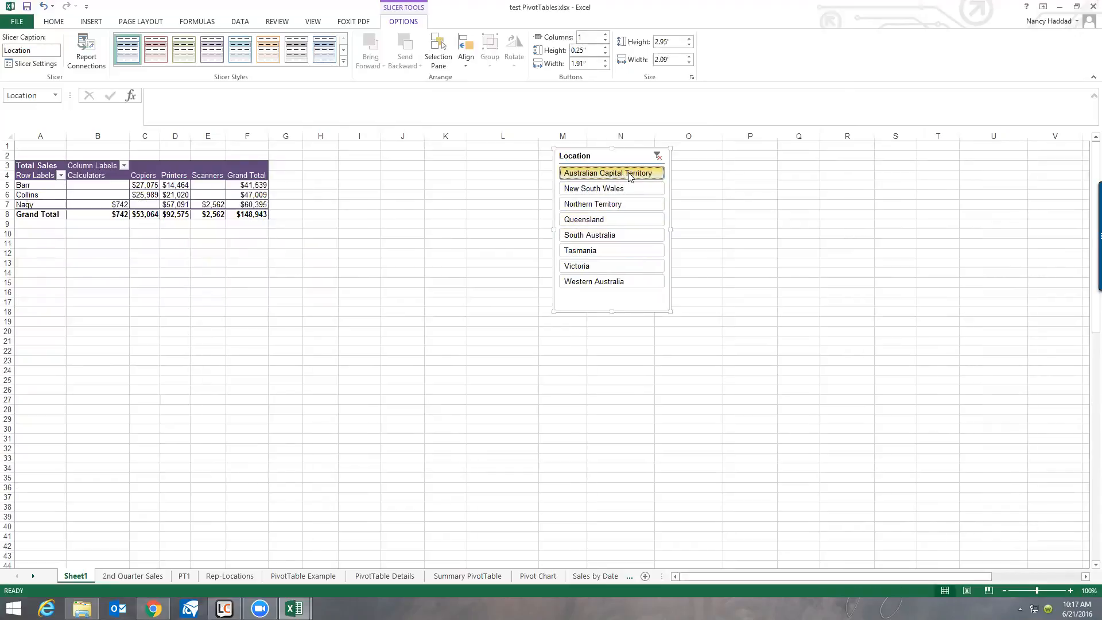
left_click(608, 267, "shift")
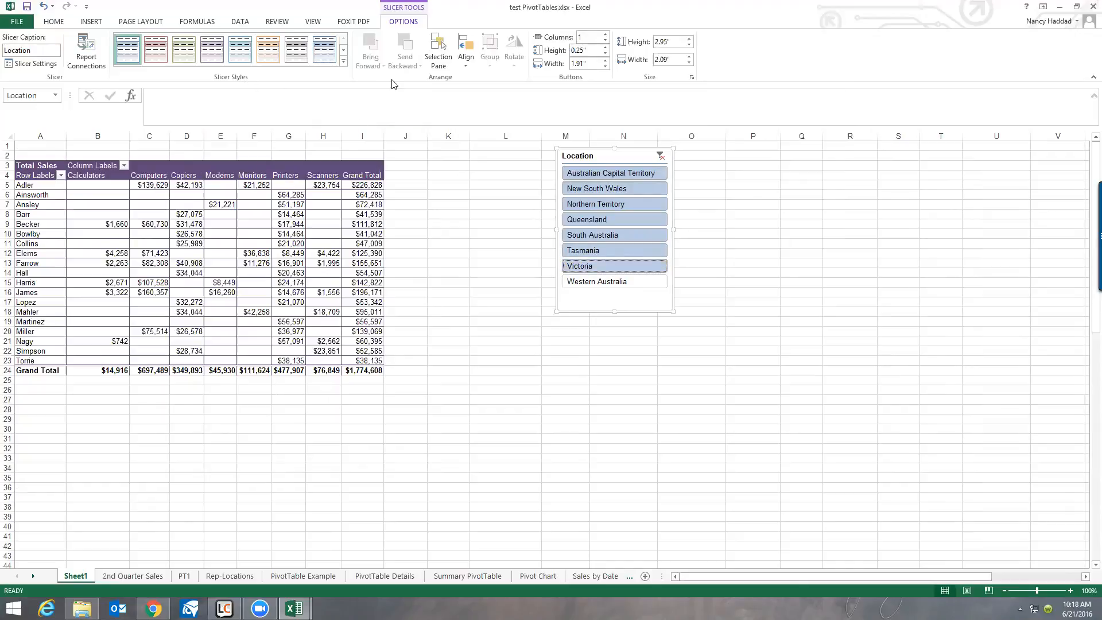
Insert a Product slicer, place it beside the Location slicer and enlarge it to about 4.63" high by 2.16" wide.
left_click(310, 205)
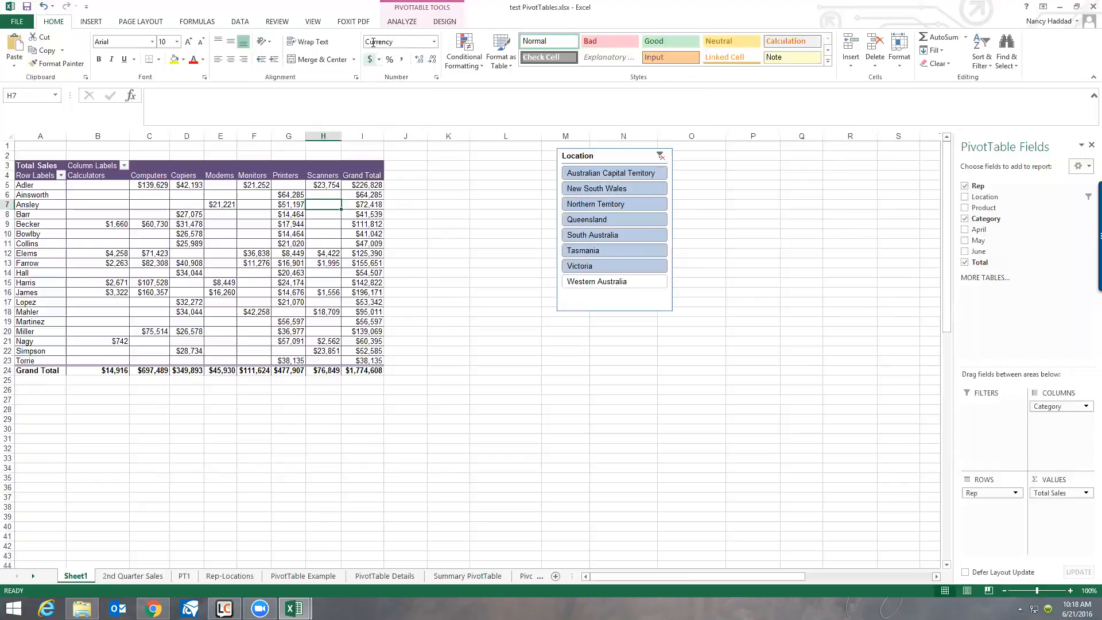
left_click(404, 24)
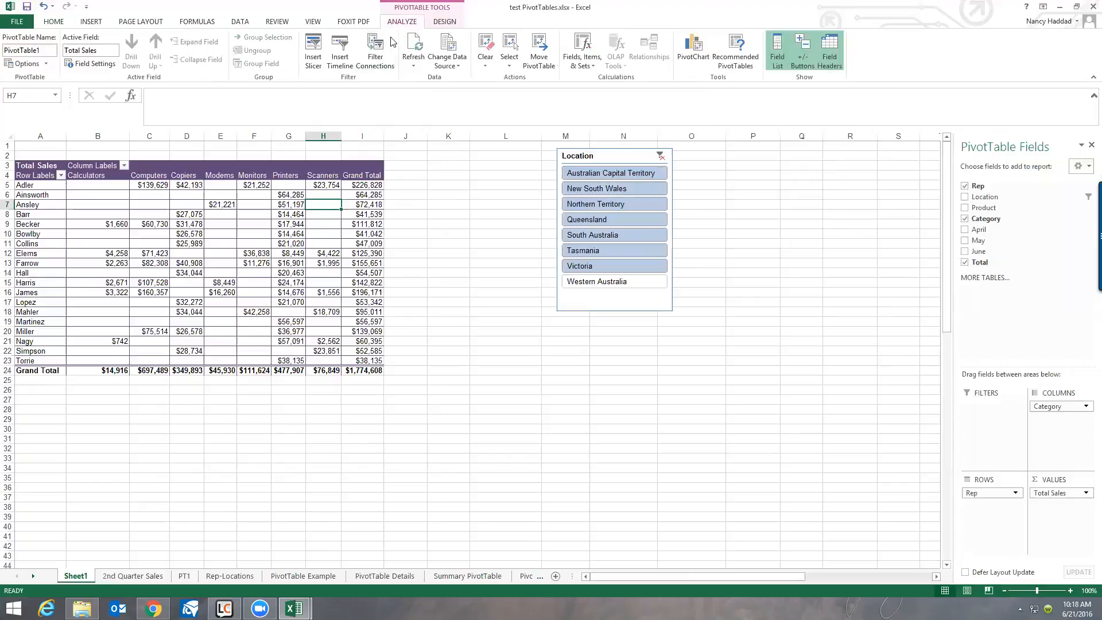
left_click(313, 60)
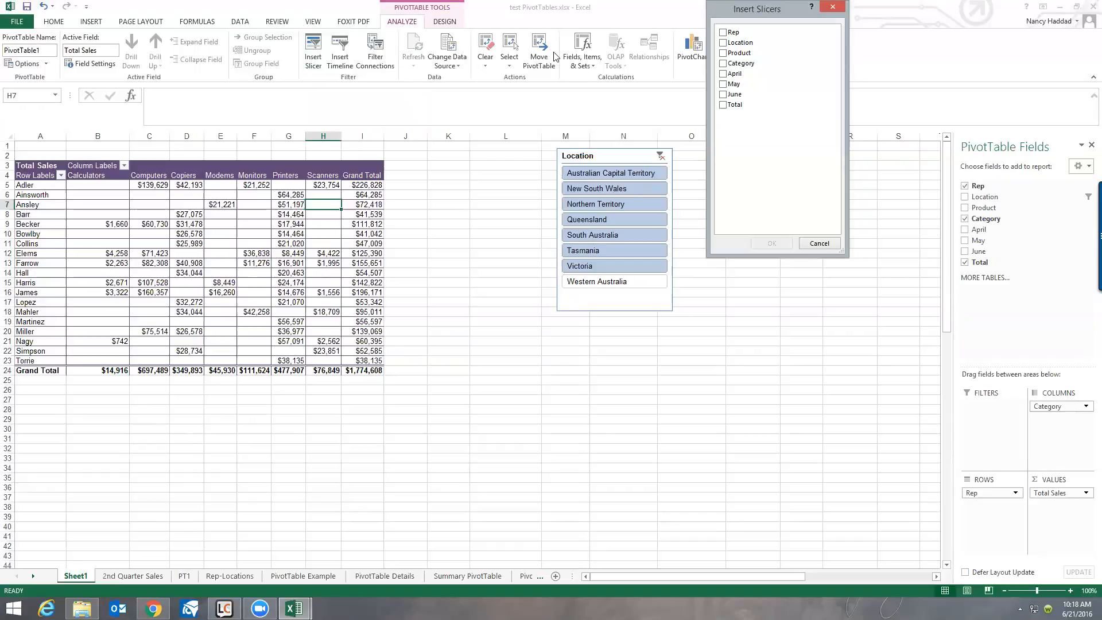
left_click(723, 54)
left_click(774, 241)
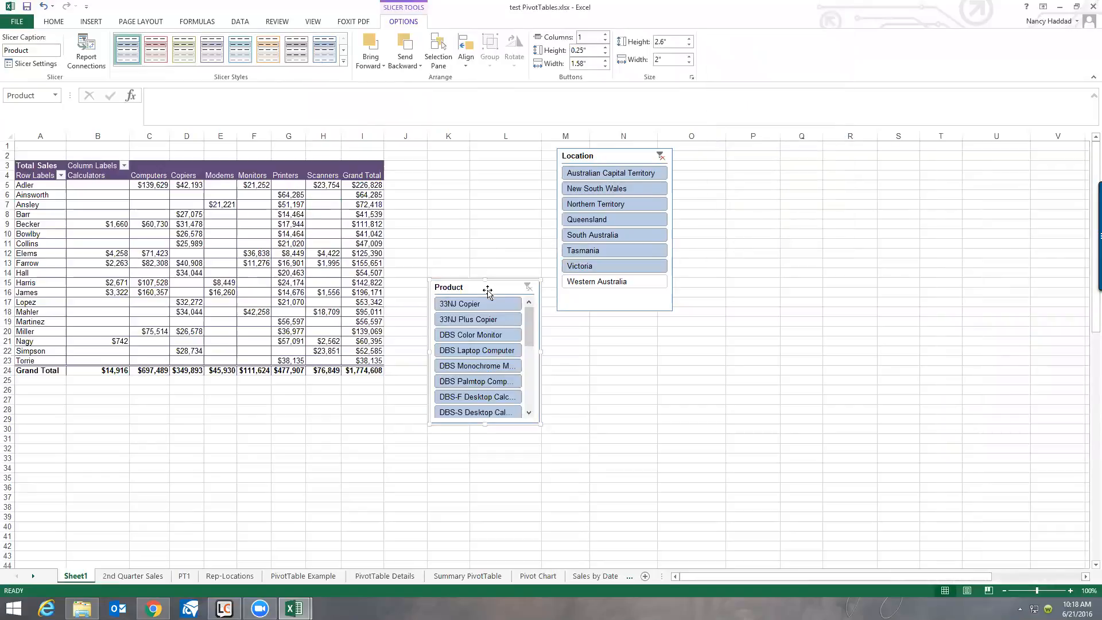
left_click_drag(501, 288, 750, 162)
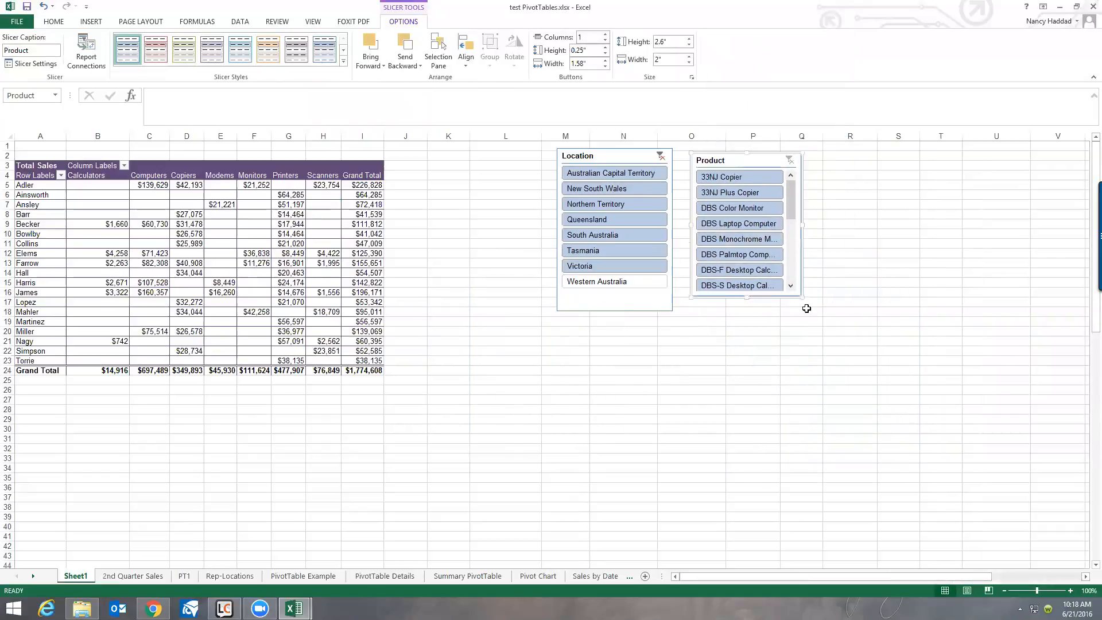
left_click_drag(800, 297, 810, 408)
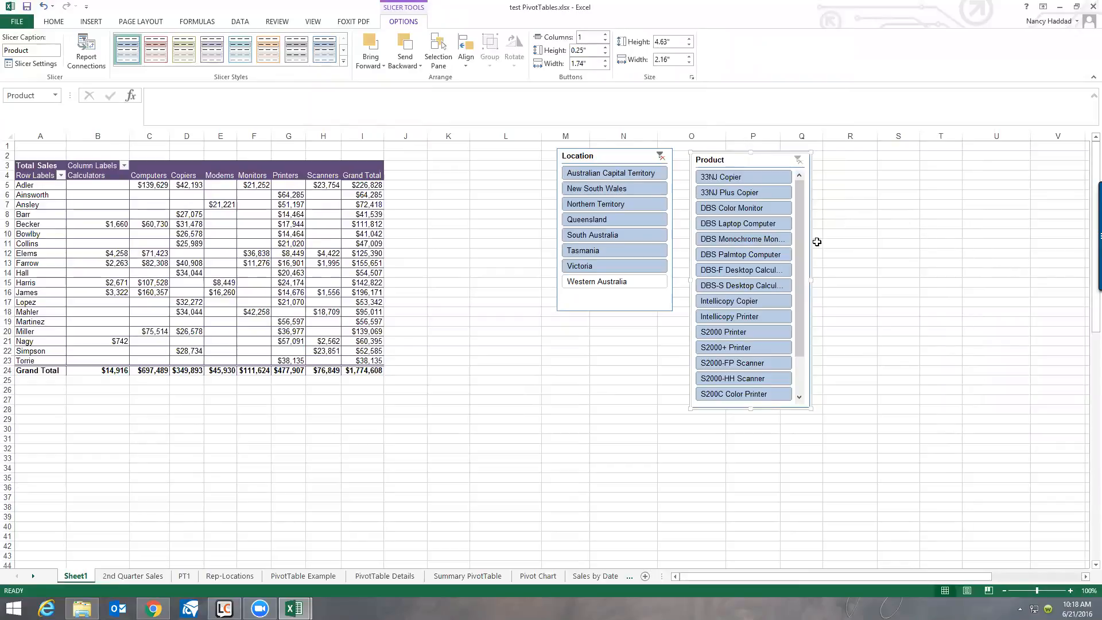
Filter the Product slicer to DBS Palmtop Computer, DBS Laptop Computer, Intellicopy Printer, S2000 Printer and S2000+ Printer.
left_click(754, 261)
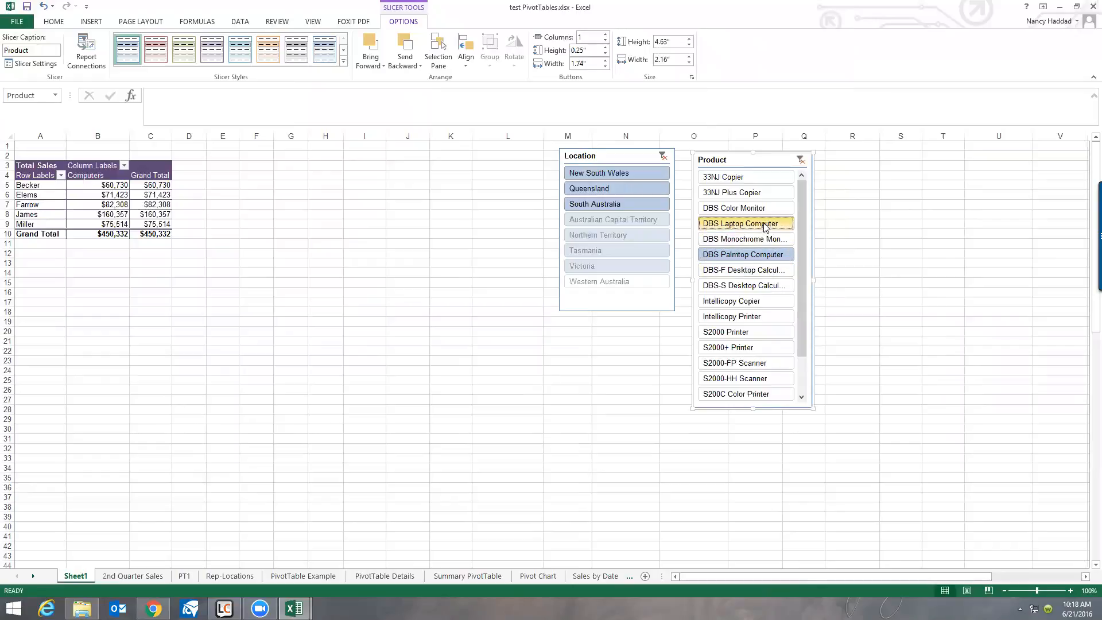
left_click_drag(805, 205, 806, 265)
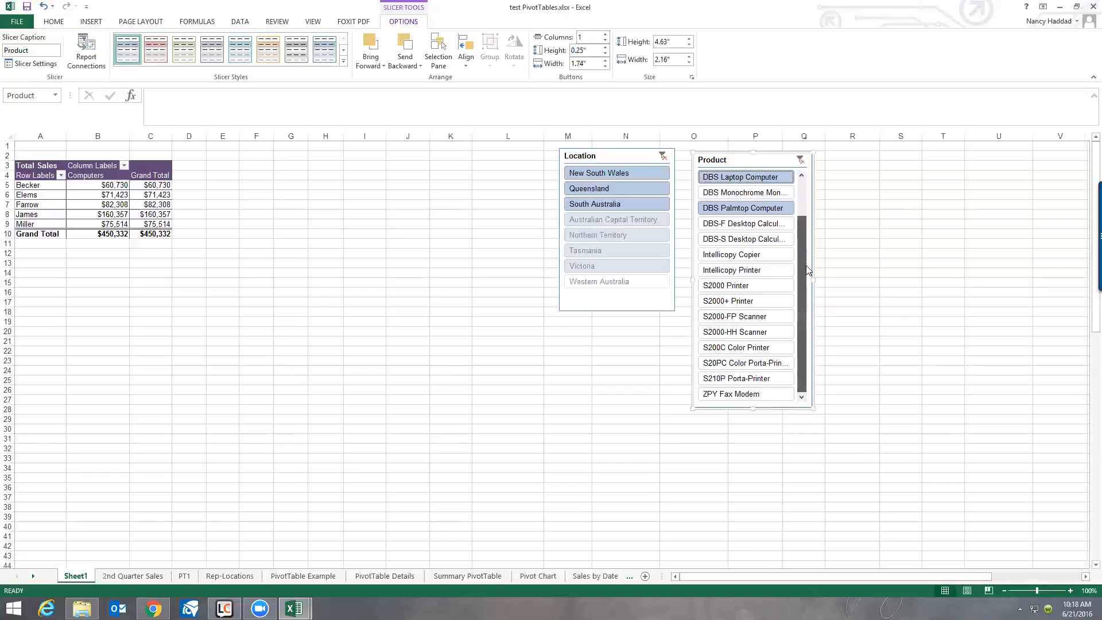
left_click(762, 268, "ctrl")
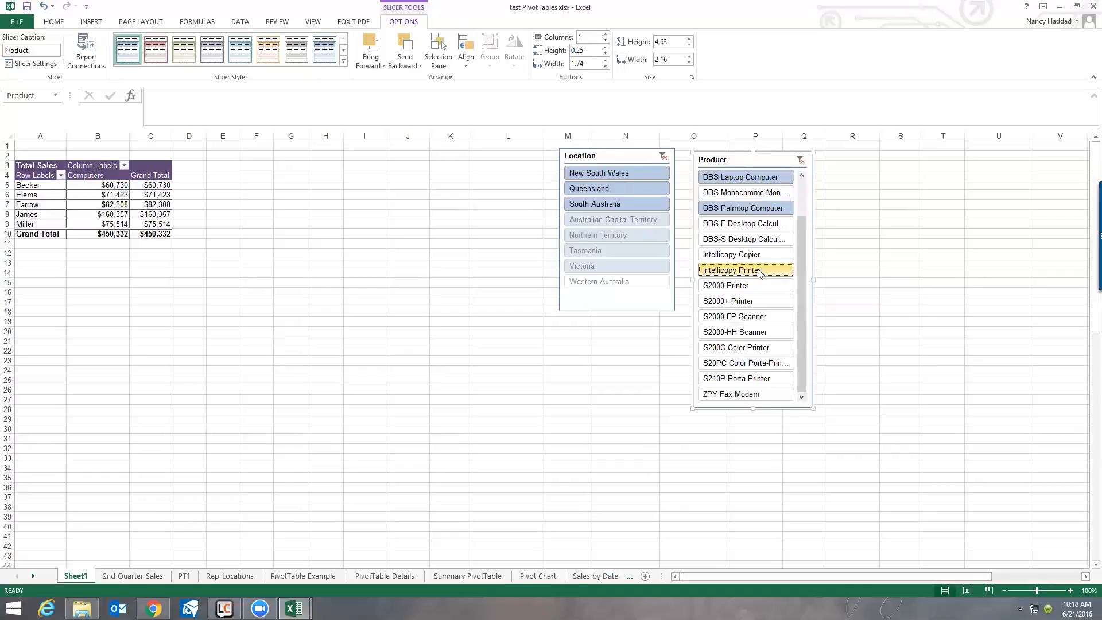
left_click(757, 286, "ctrl")
left_click(753, 303, "ctrl")
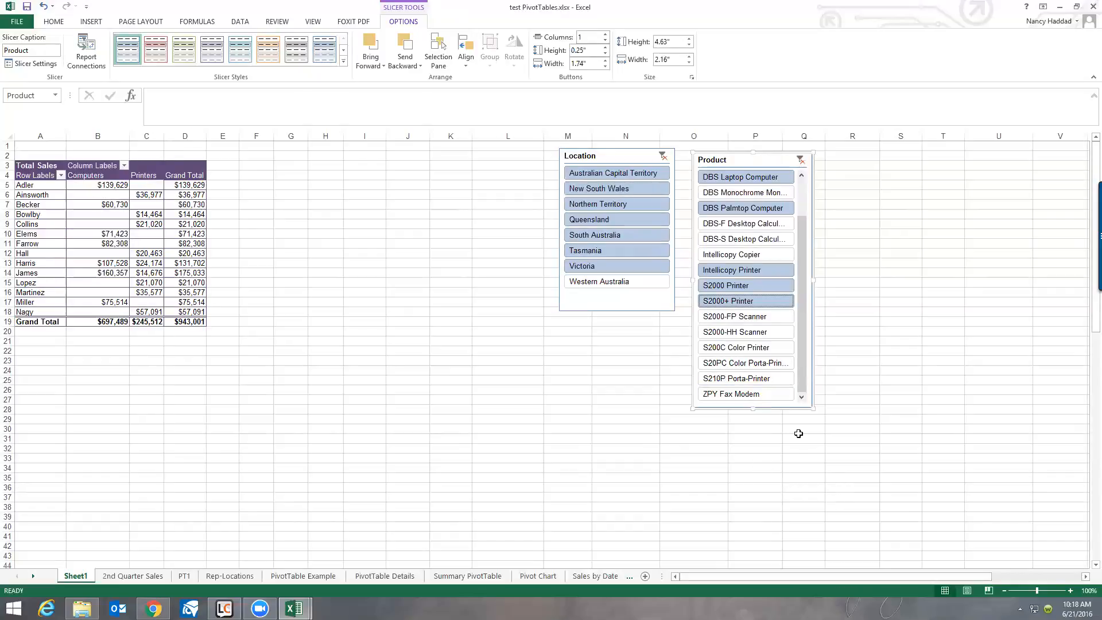
Clear the Product slicer's filter and delete that slicer.
left_click(800, 160)
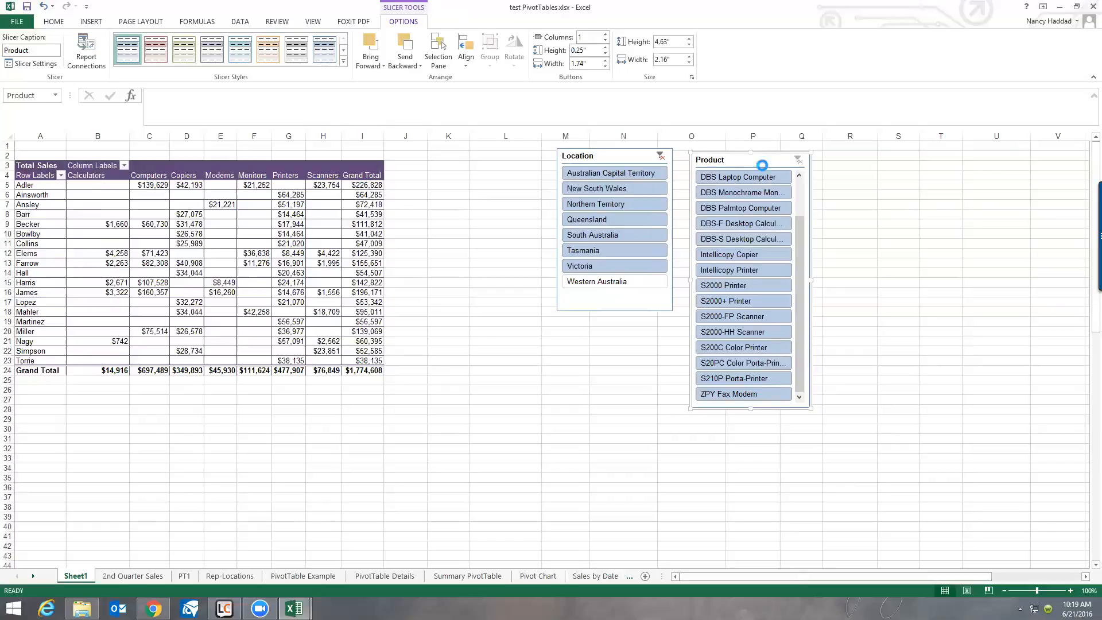
key("Delete")
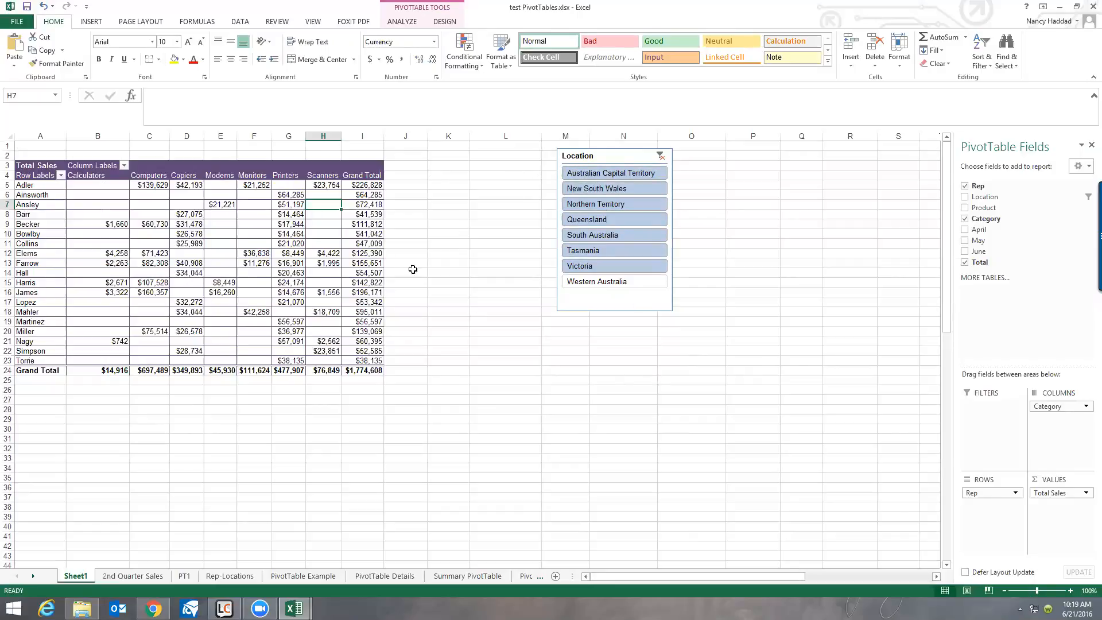
Examine the value field settings of Total Sales, including its summary functions, without changing anything.
left_click(432, 205)
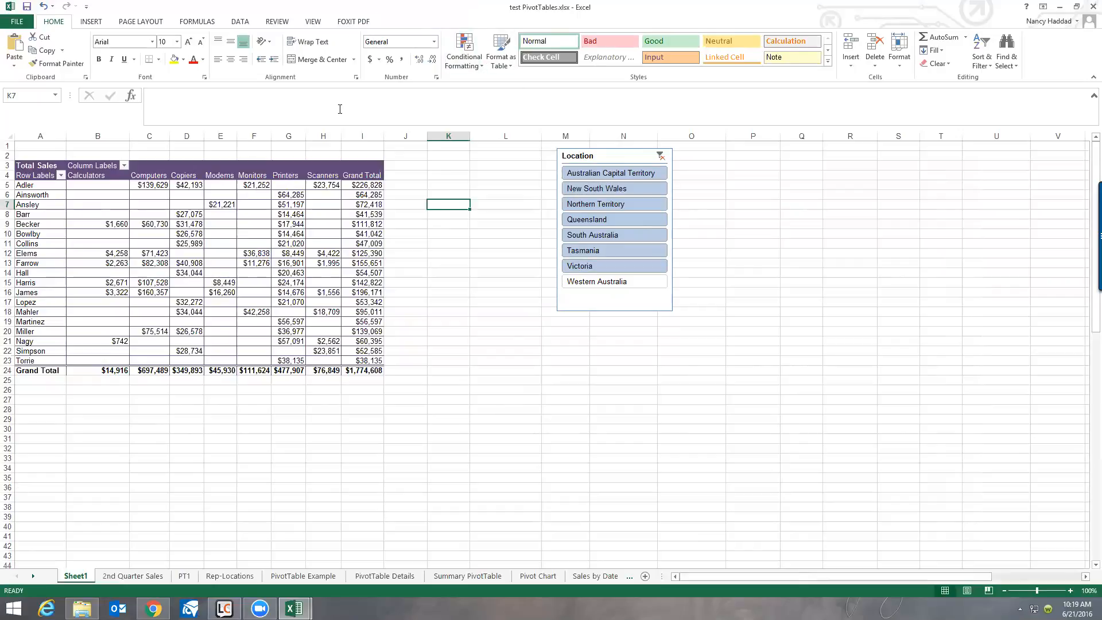
left_click(321, 213)
left_click(400, 23)
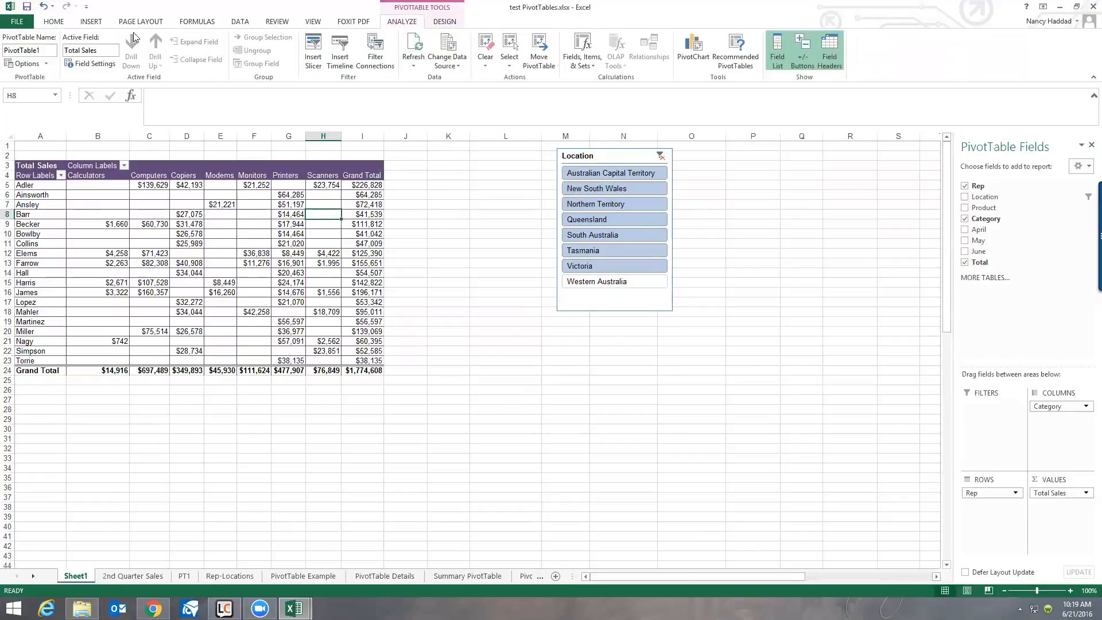
left_click(89, 64)
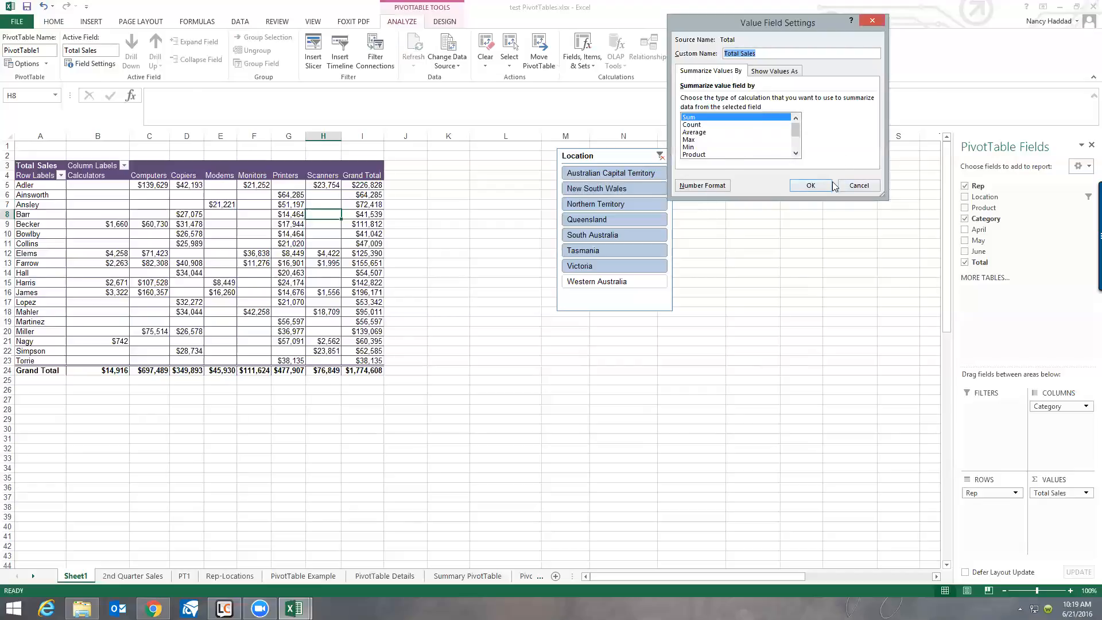
left_click(811, 185)
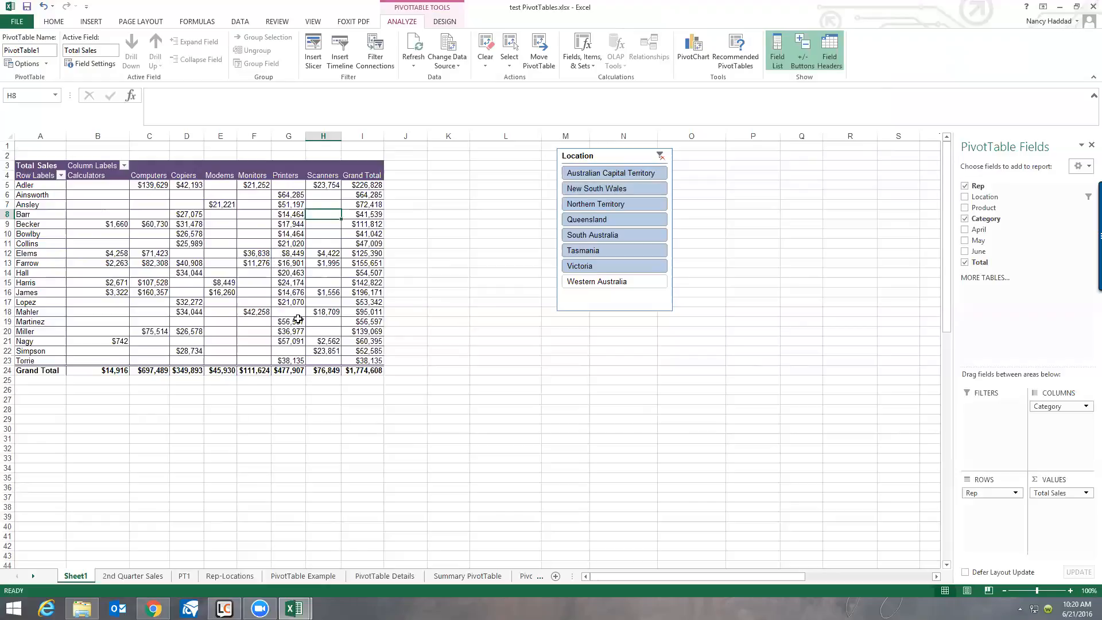
Delete the Location slicer beside the PivotTable.
left_click(510, 487)
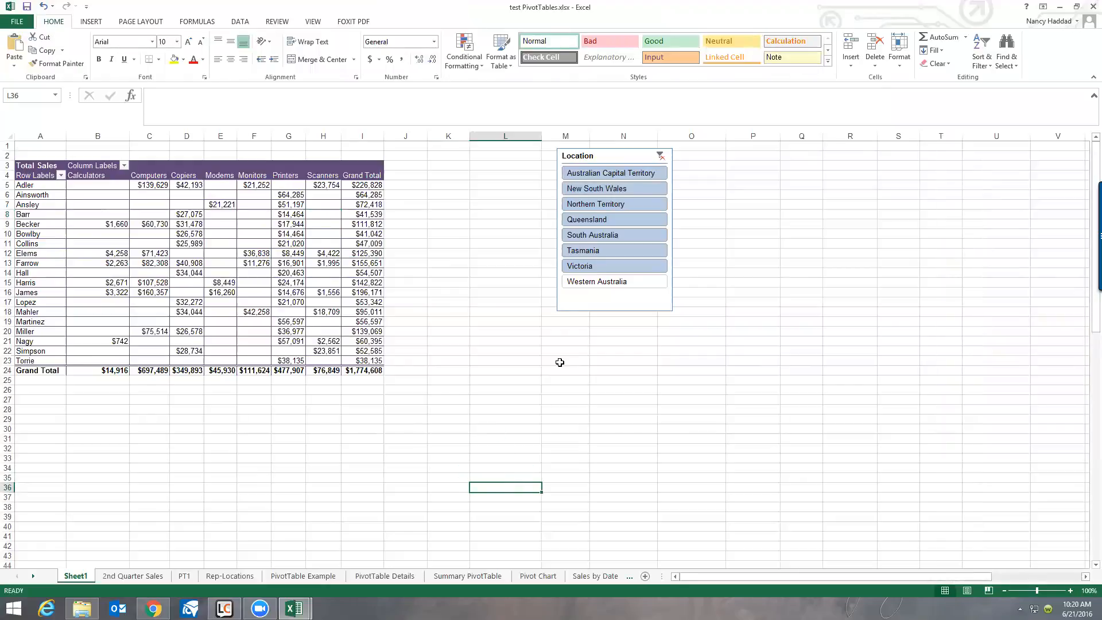
left_click(647, 156)
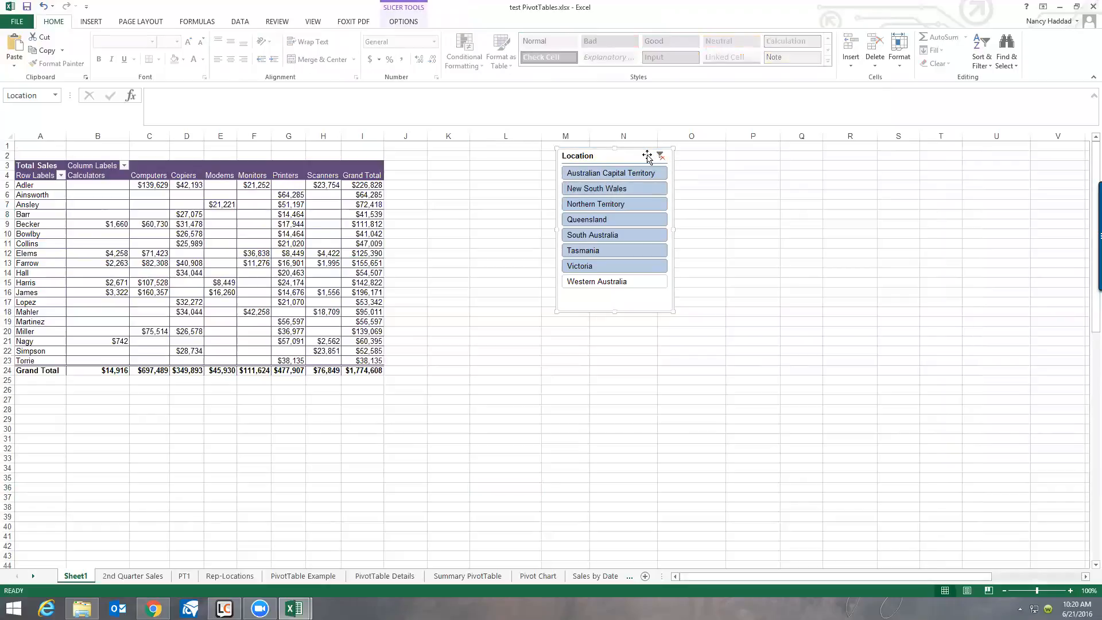
key("Delete")
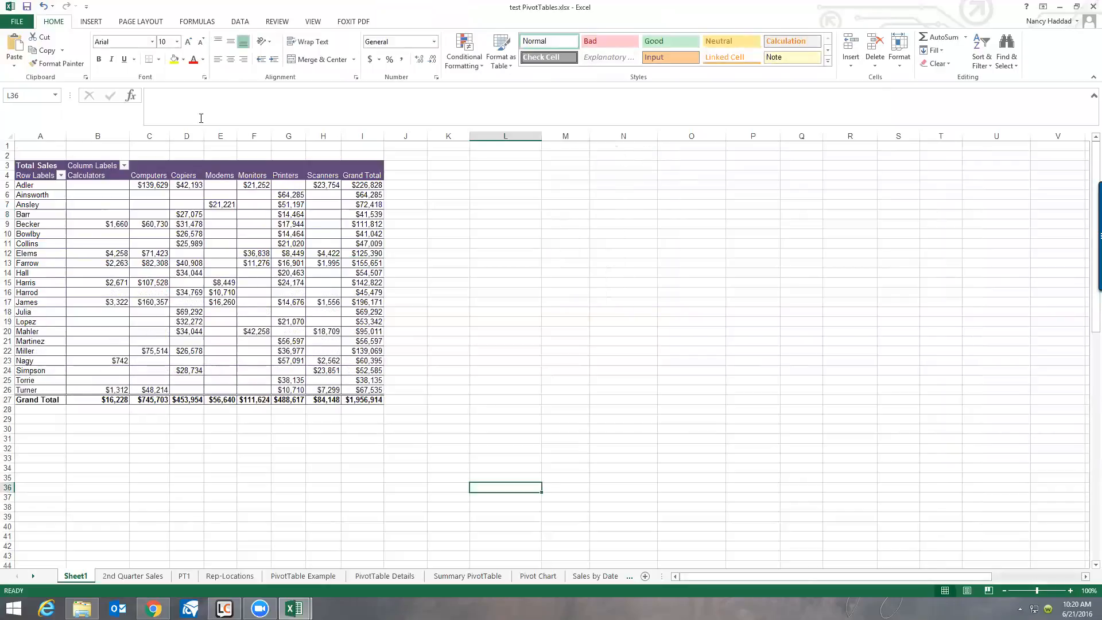
Insert a Clustered Column PivotChart from the PivotTable, place it beside the table and enlarge it to about 6.11" high by 7.32" wide.
left_click(106, 221)
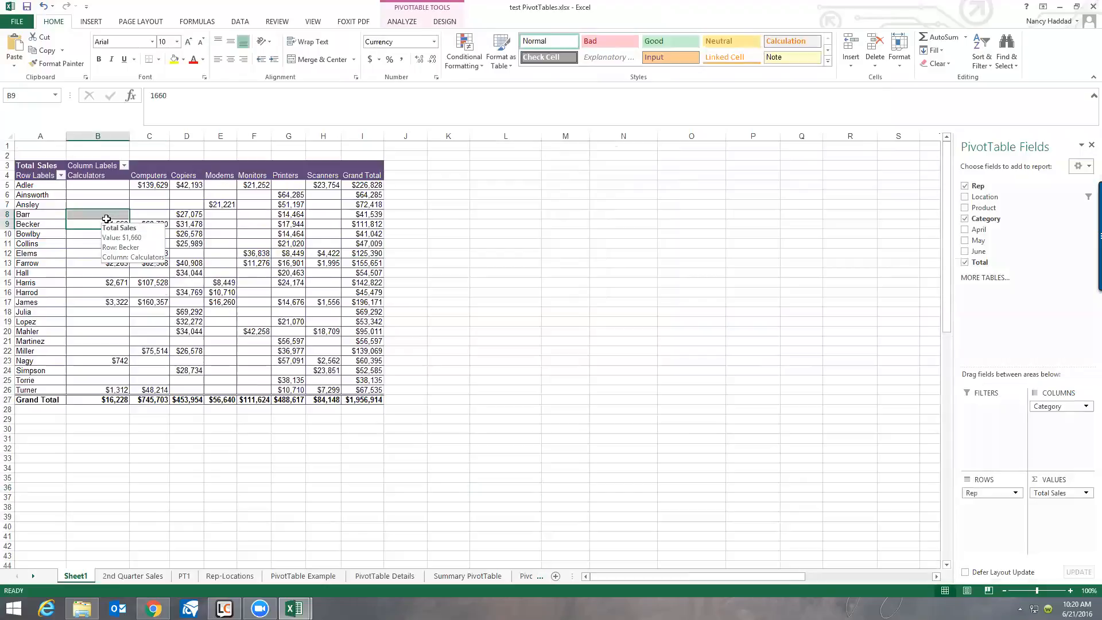
left_click(106, 216)
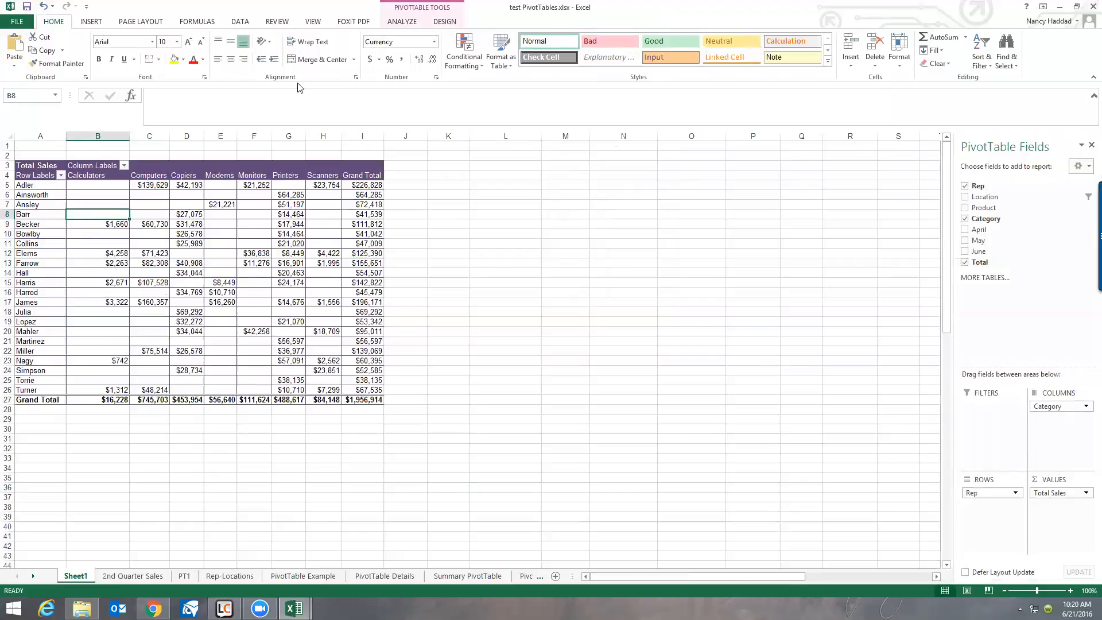
left_click(402, 23)
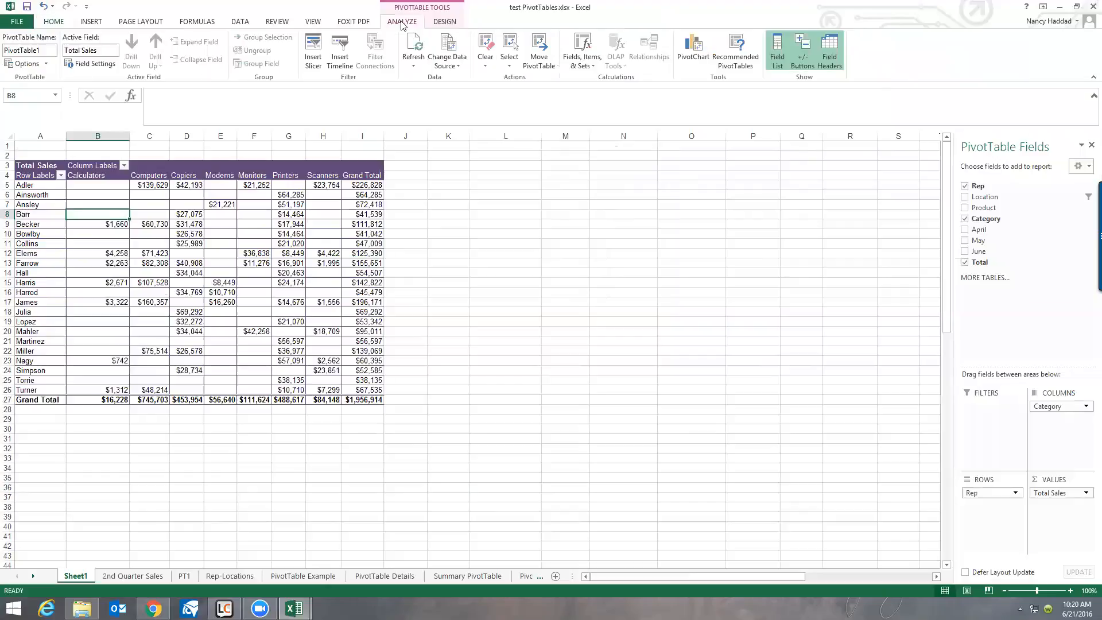
left_click(689, 54)
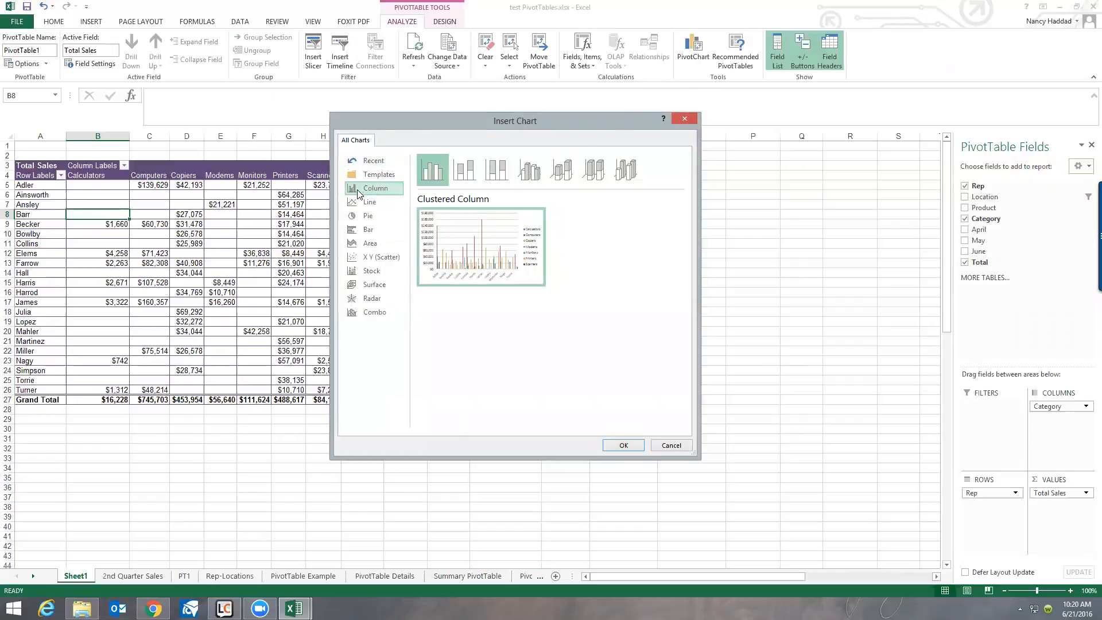
left_click(615, 445)
left_click_drag(553, 286, 644, 179)
left_click_drag(711, 316, 837, 487)
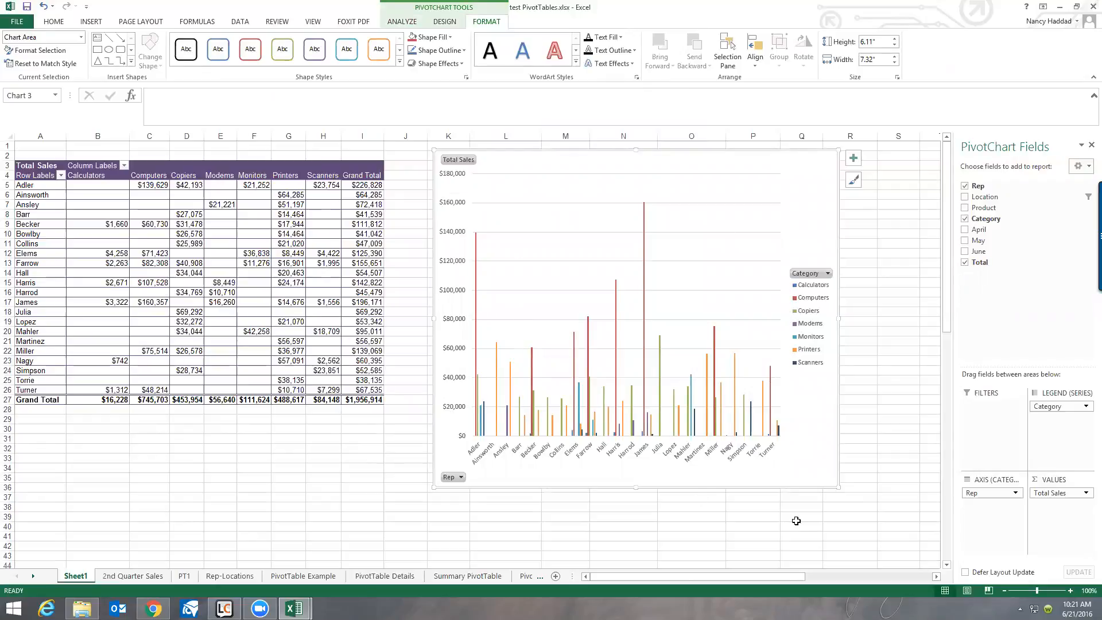
Filter the PivotChart's Rep field to only the first, fourth, seventh and eighth reps listed.
left_click(459, 477)
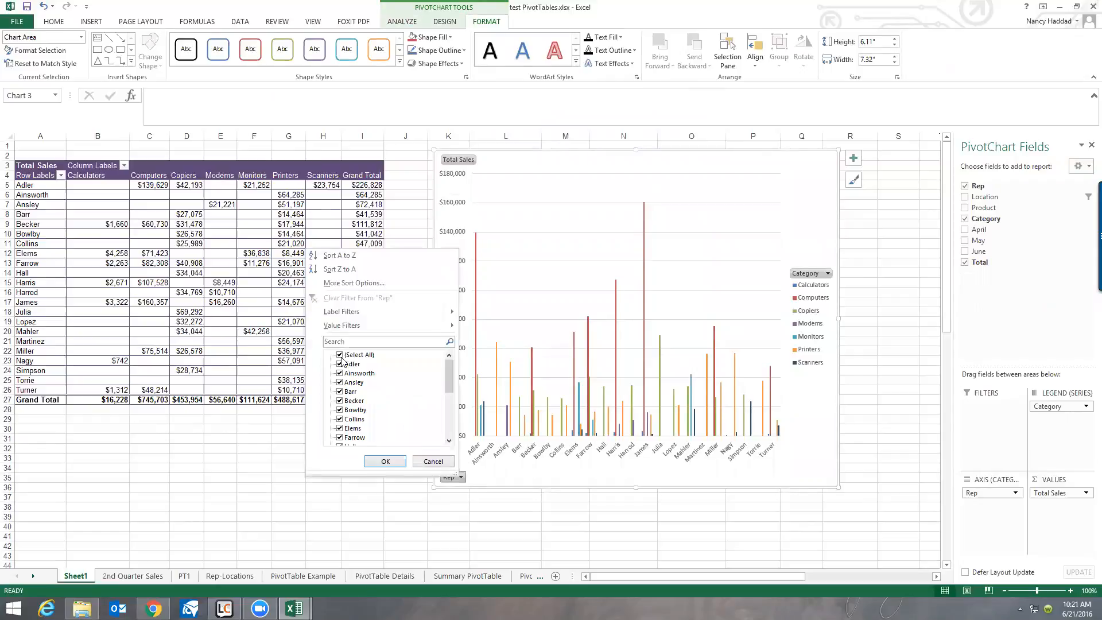
left_click(340, 355)
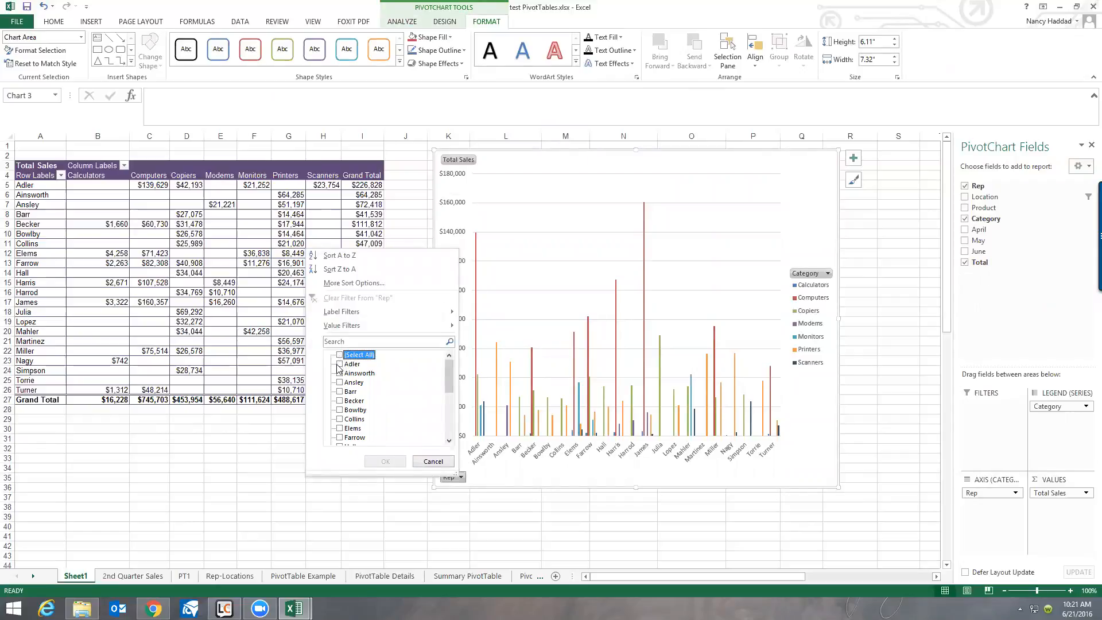
left_click(339, 364)
left_click(339, 392)
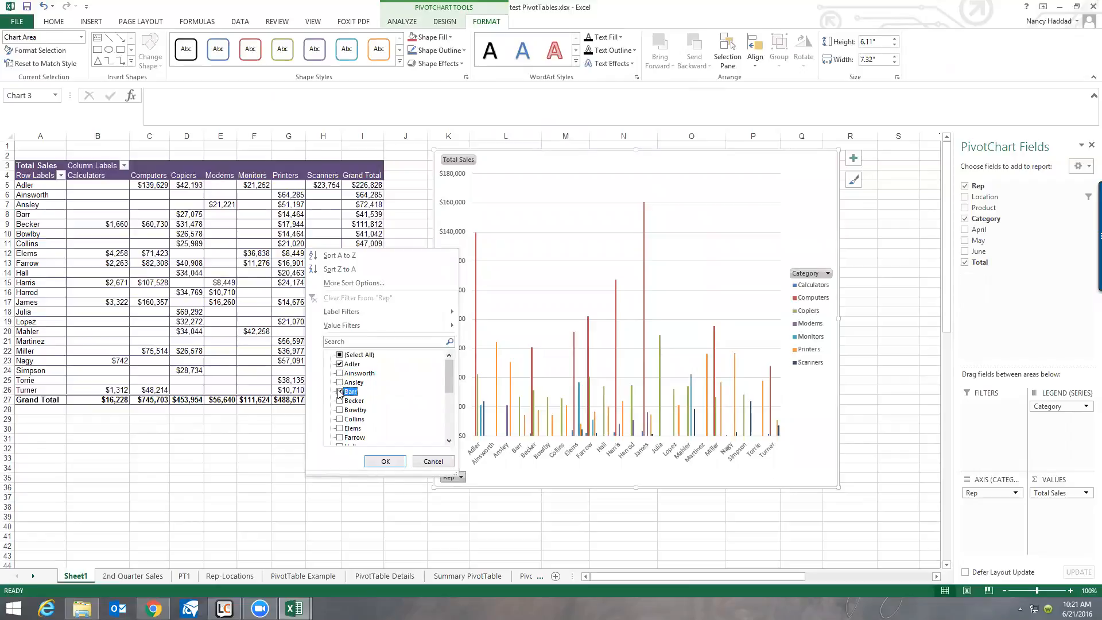
left_click(339, 419)
left_click(340, 428)
left_click(382, 462)
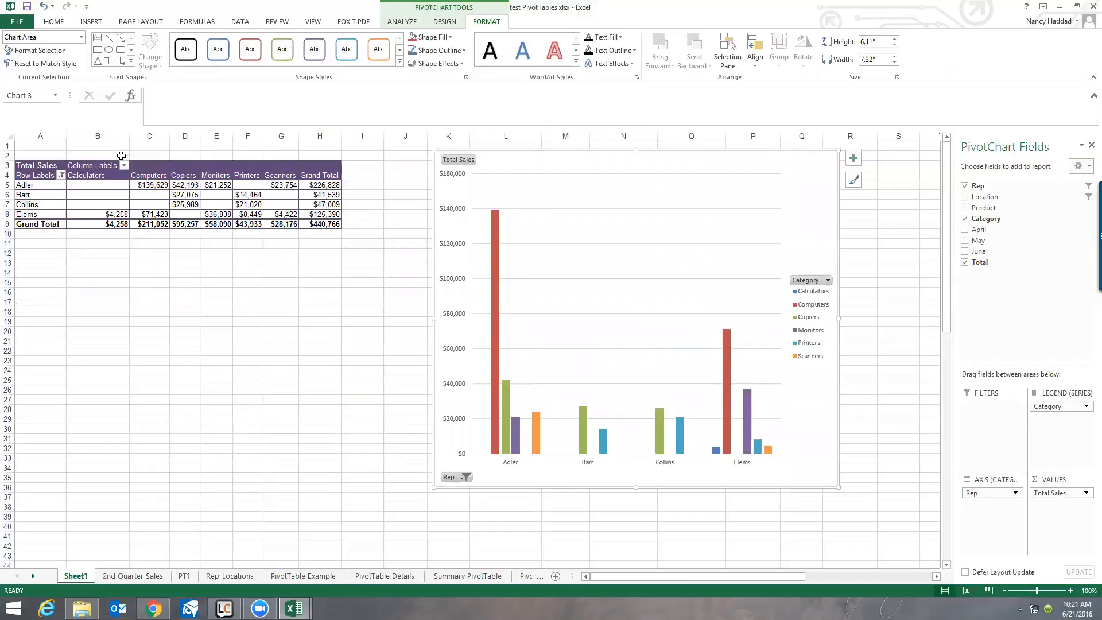
Filter the PivotTable's column labels to the Computers, Monitors and Scanners categories.
left_click(124, 165)
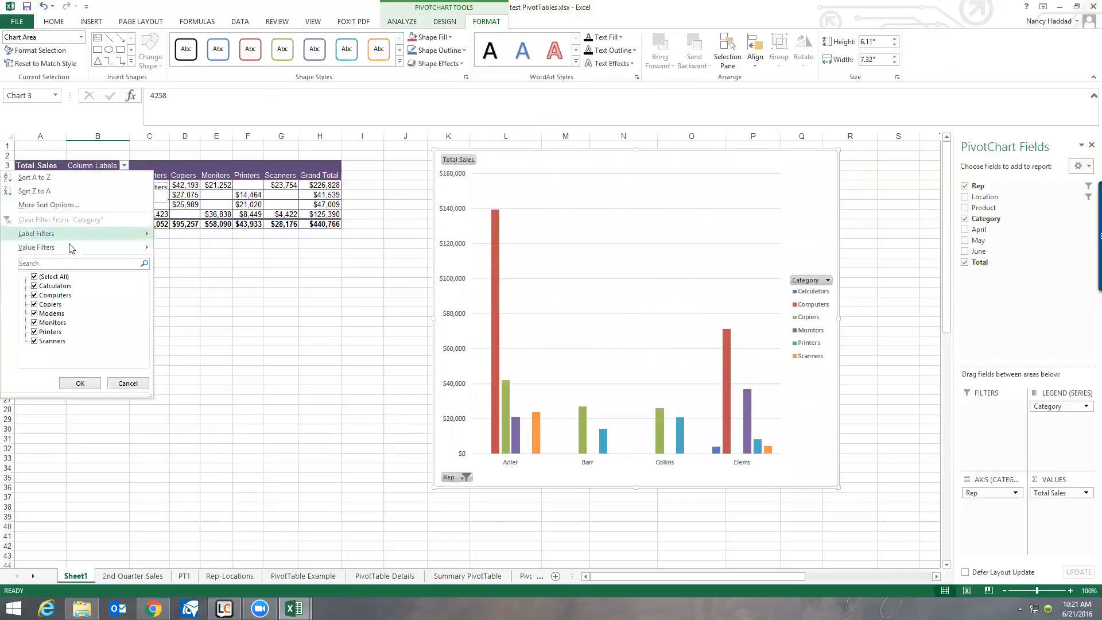
left_click(34, 277)
left_click(34, 295)
left_click(35, 323)
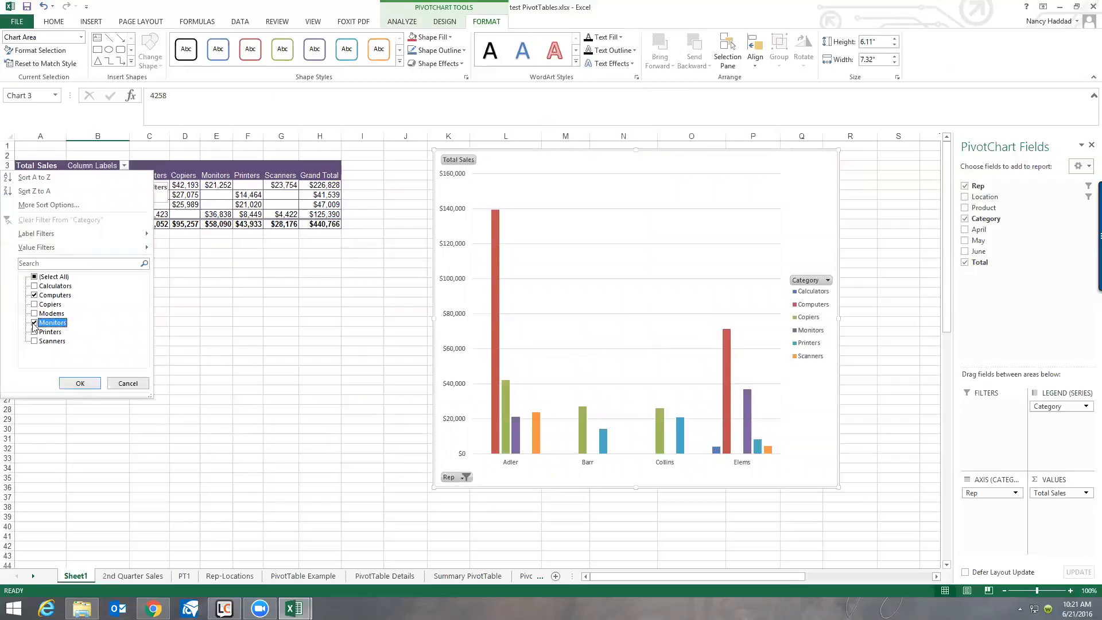
left_click(35, 342)
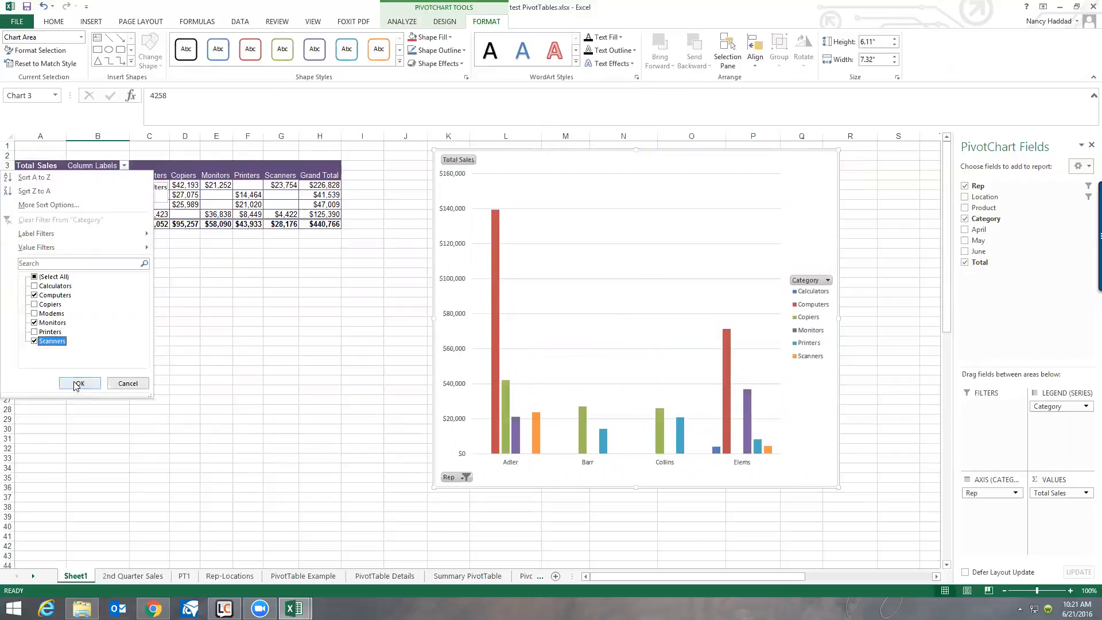
left_click(78, 383)
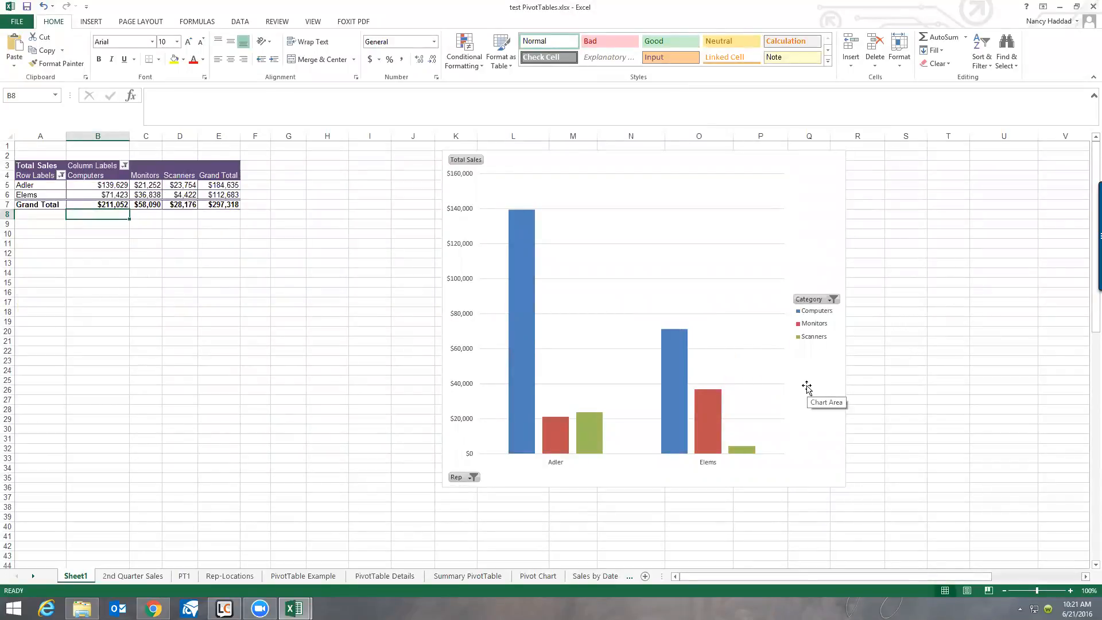
Delete the PivotChart and show all categories and all reps in the PivotTable again.
left_click(574, 163)
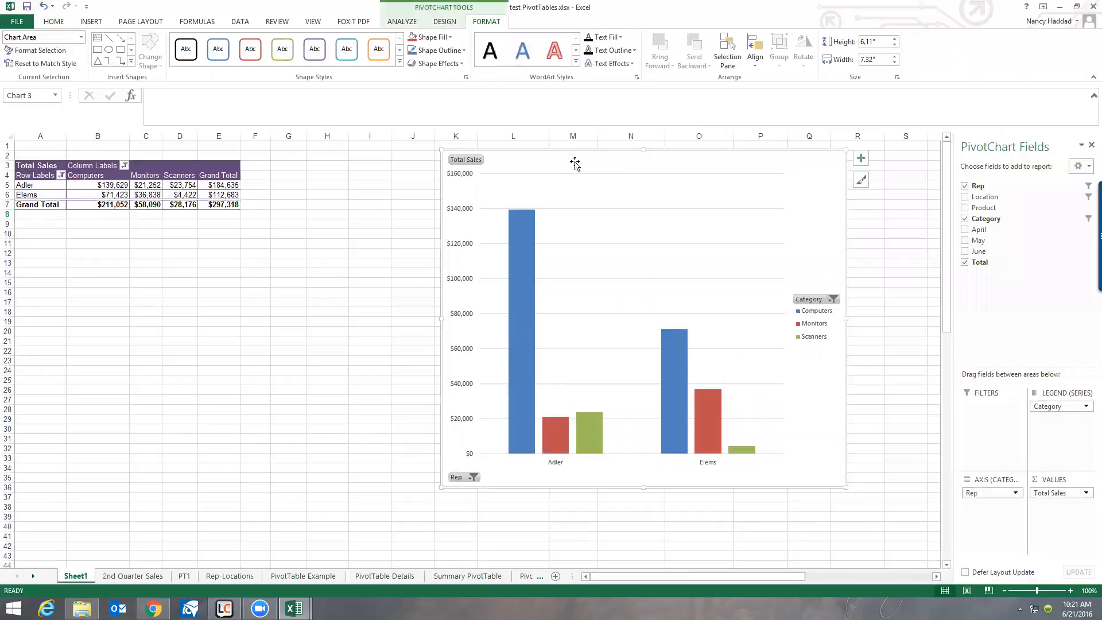
key("Delete")
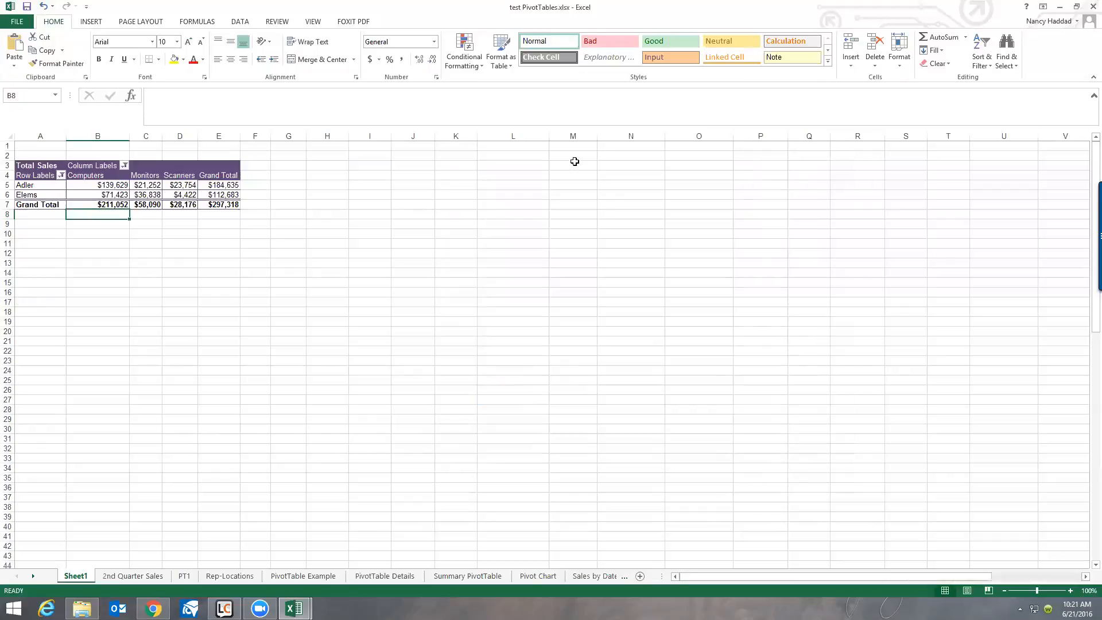
left_click(123, 166)
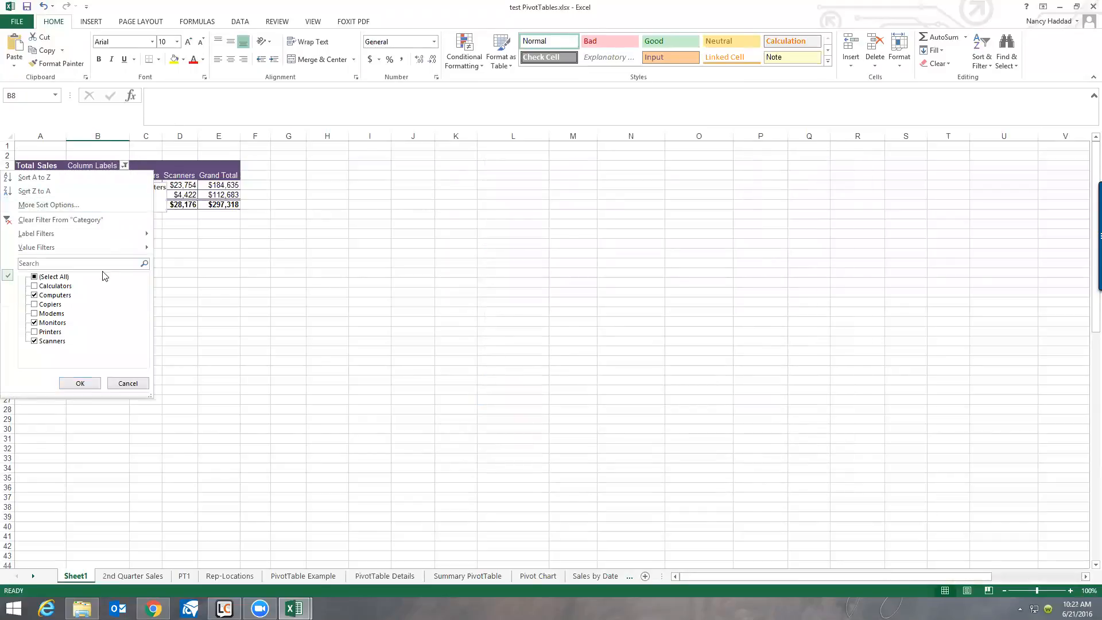
left_click(35, 277)
left_click(80, 384)
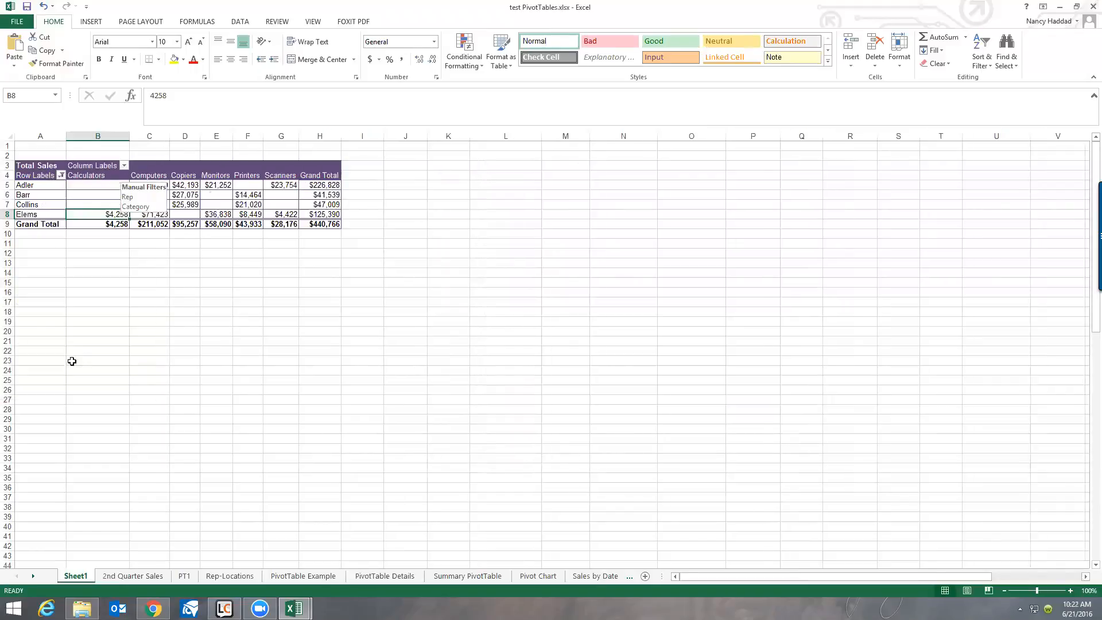
left_click(61, 176)
left_click(34, 287)
left_click(86, 392)
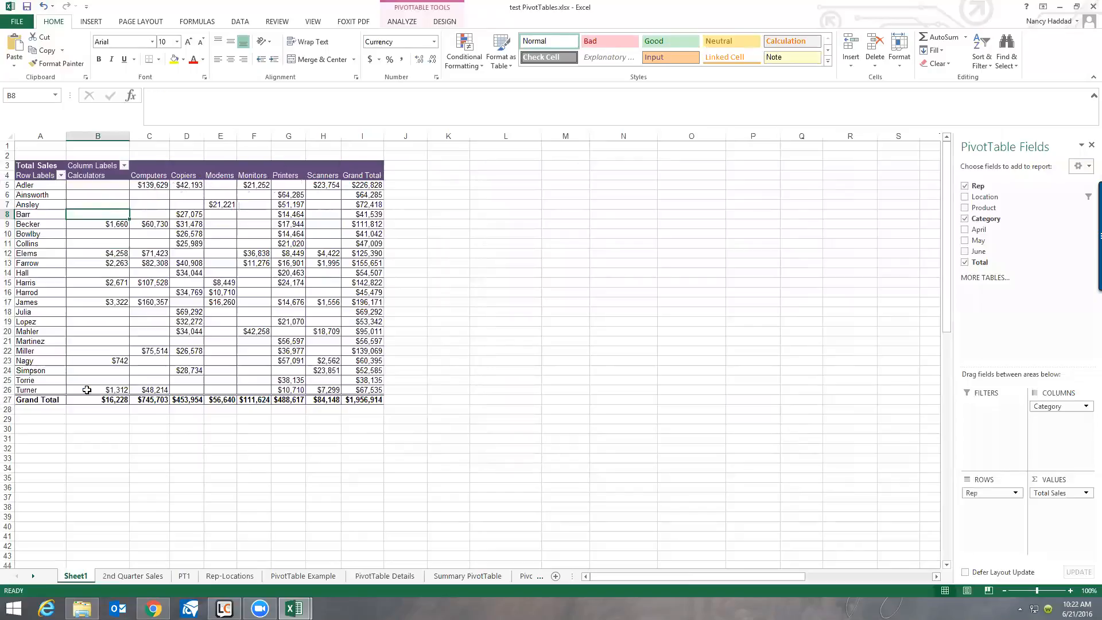
Create a PivotChart on a new worksheet from the range A4:H75 of the 2nd Quarter Sales sheet.
left_click(126, 577)
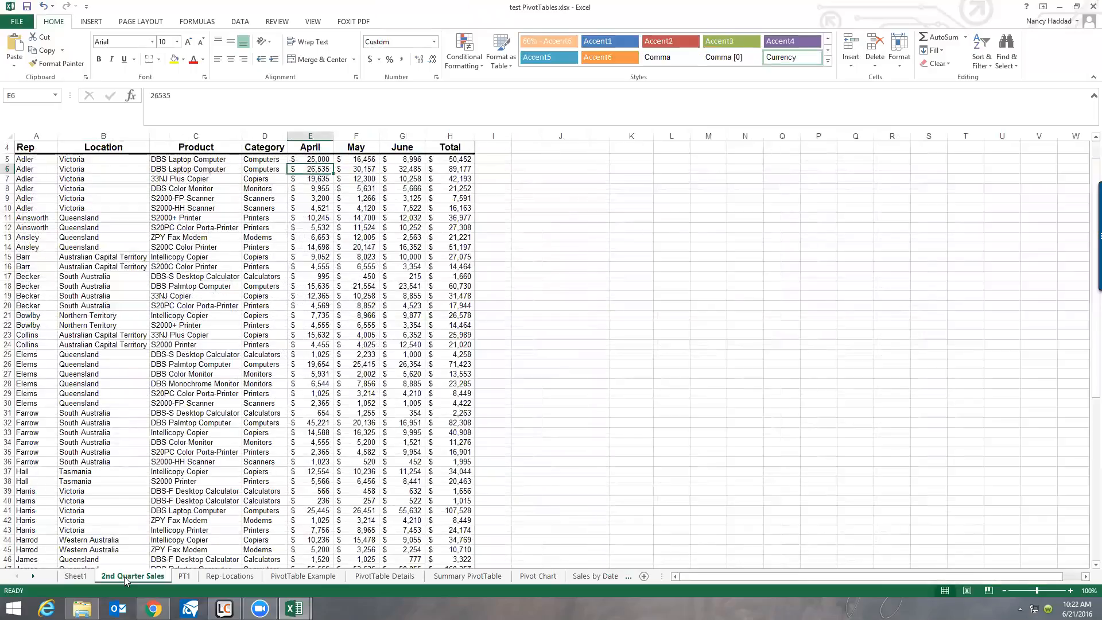
left_click(80, 209)
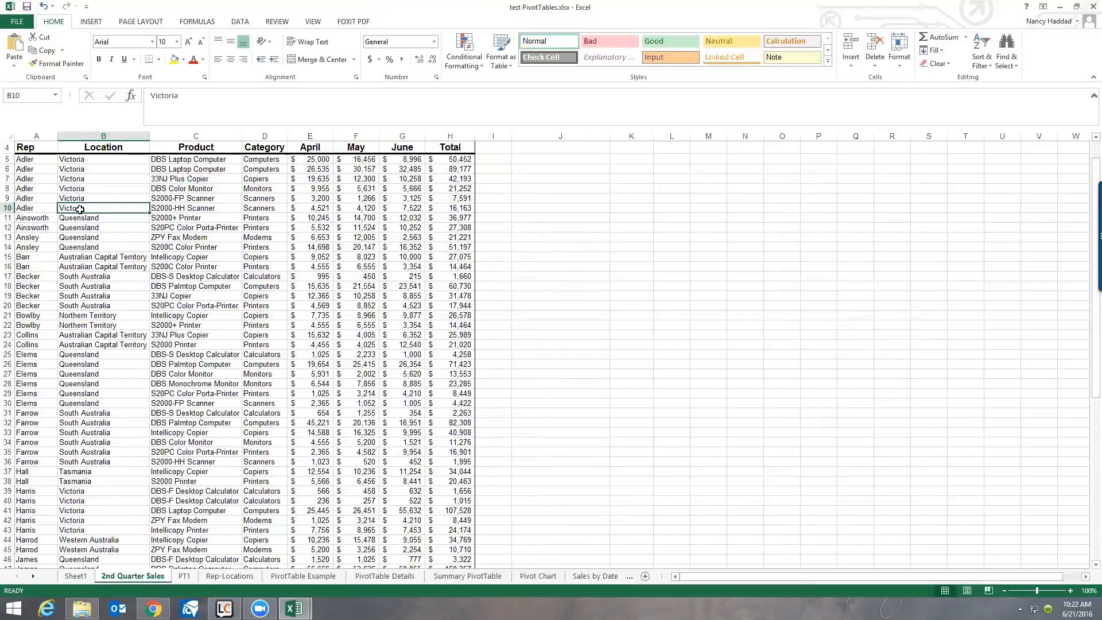
left_click(88, 22)
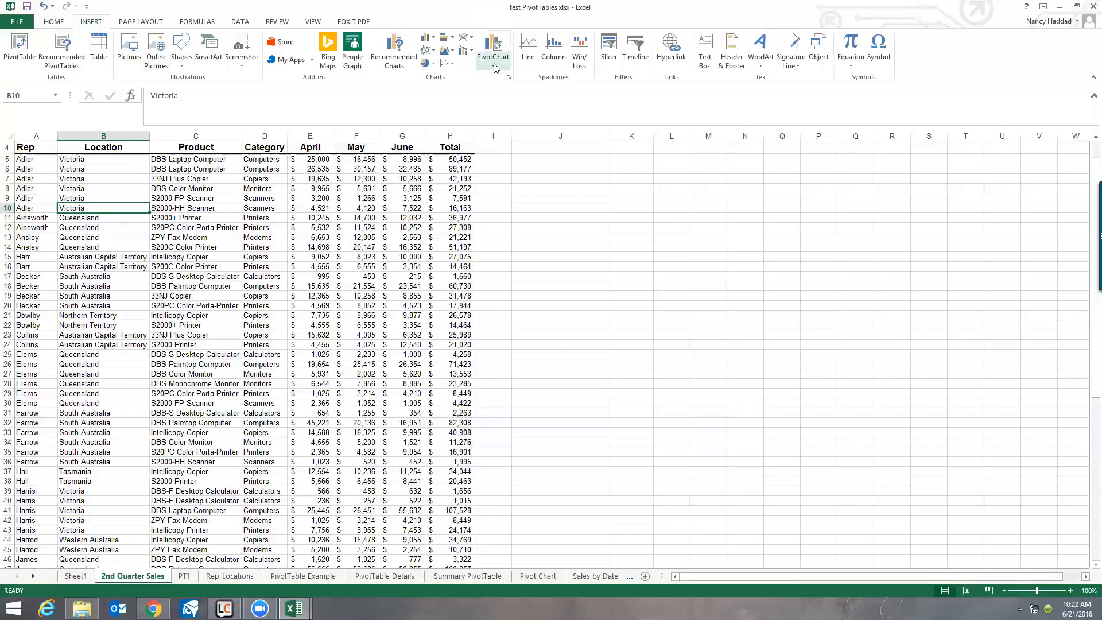
left_click(502, 47)
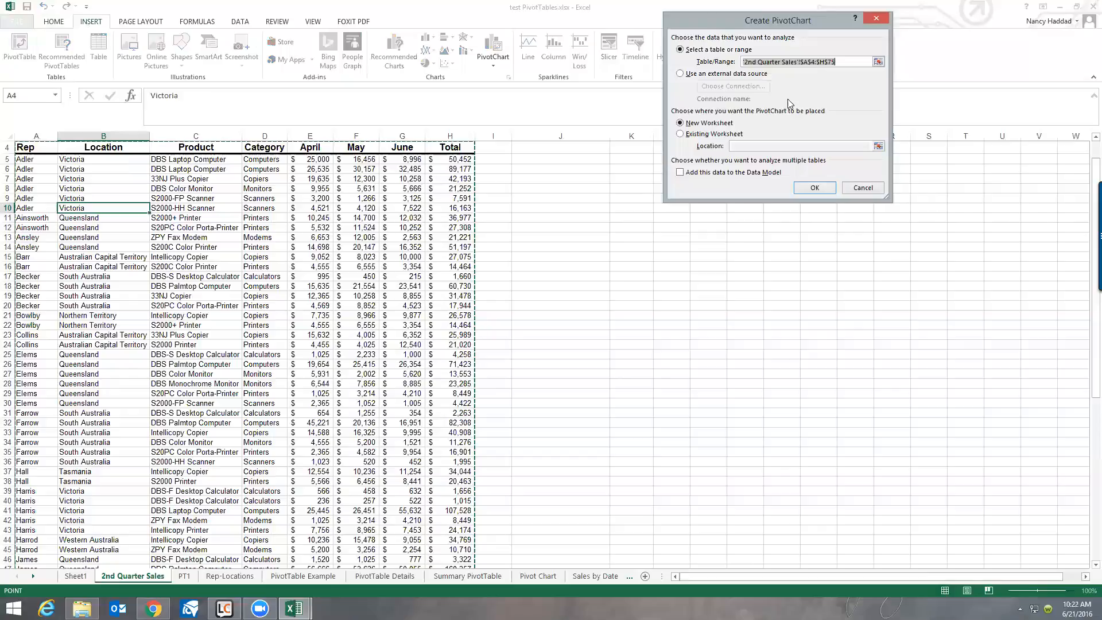
left_click(816, 188)
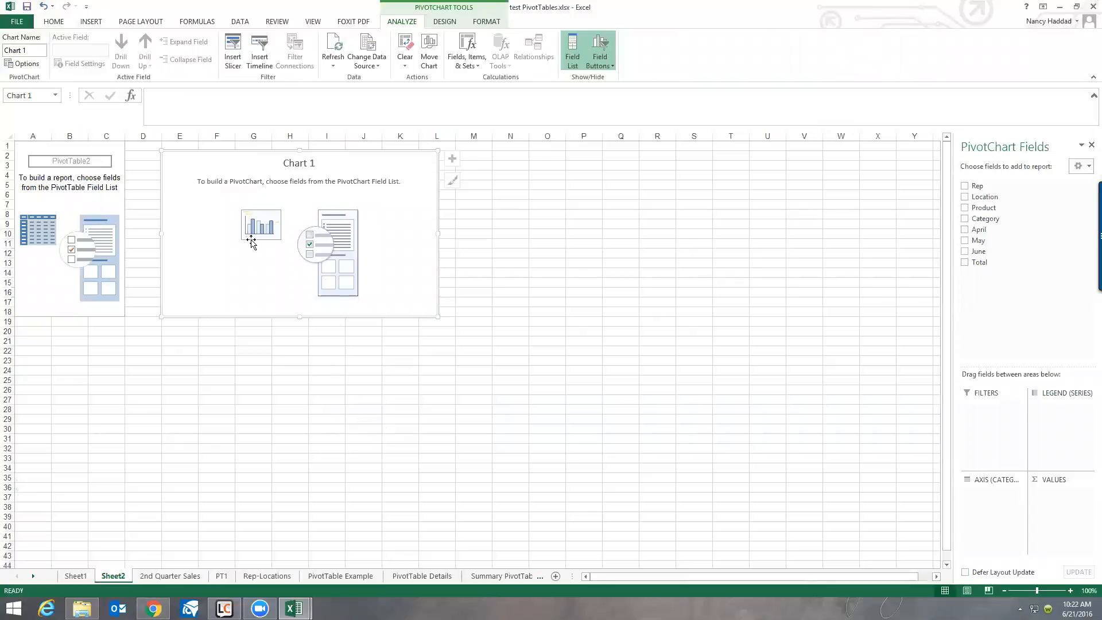
Build the PivotChart with Location as axis, Category as legend and Total as values, and place it enlarged beside the new PivotTable.
left_click(965, 198)
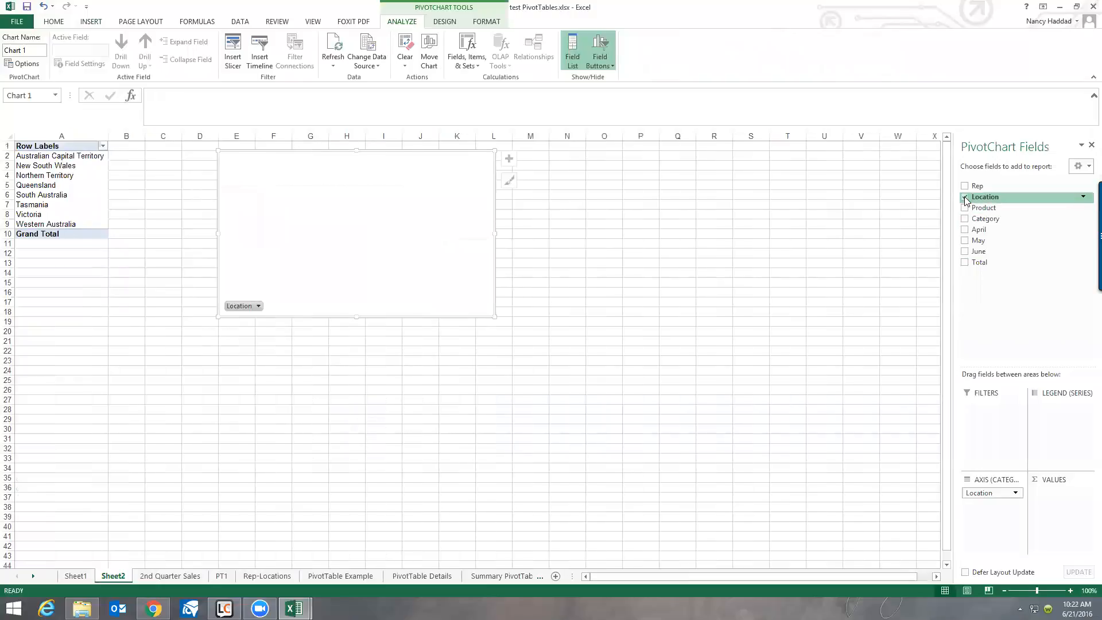
left_click(965, 220)
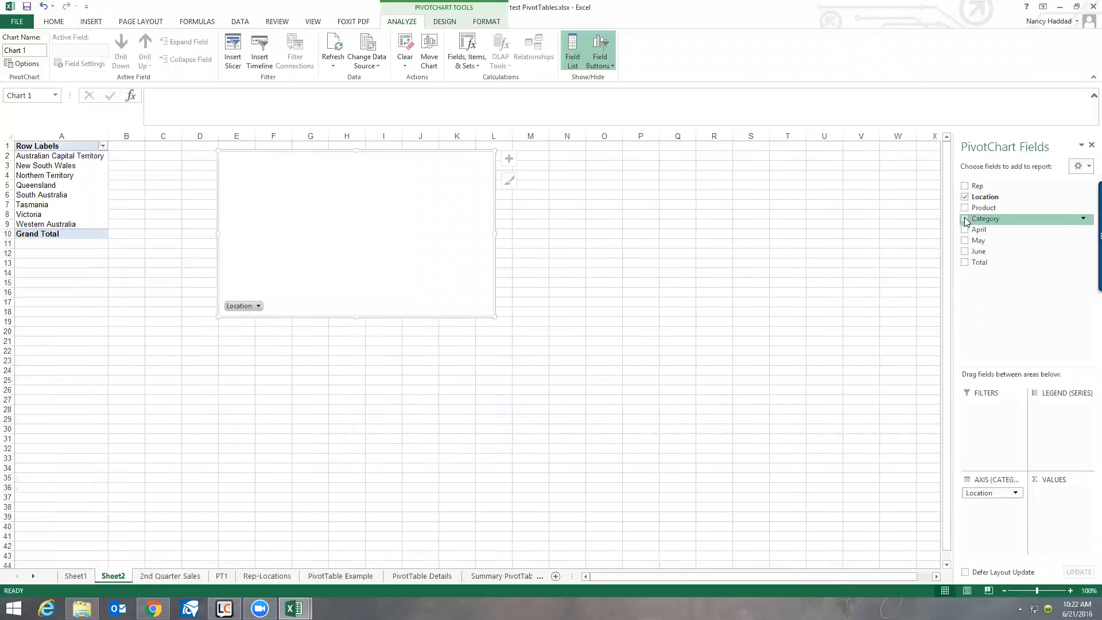
left_click(964, 262)
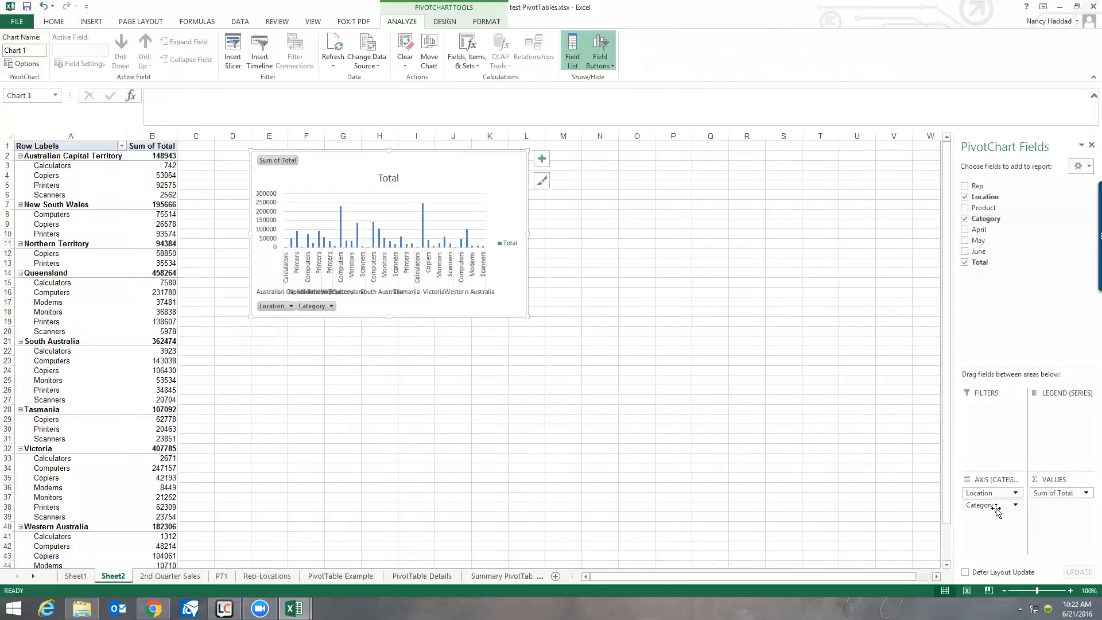
left_click_drag(996, 507, 1059, 408)
left_click_drag(426, 156, 663, 273)
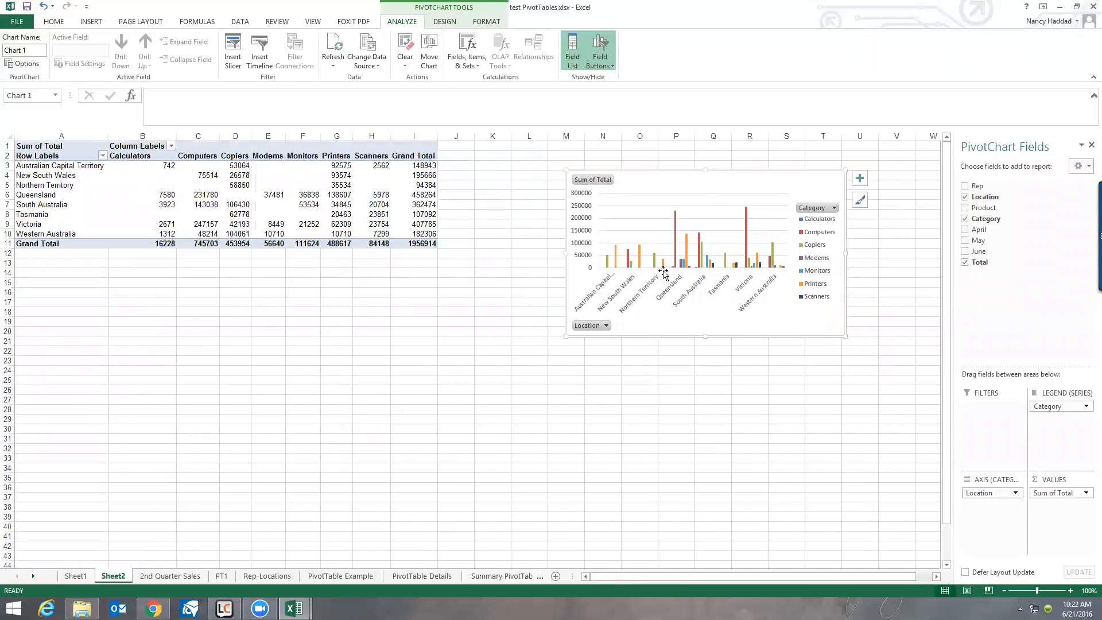
left_click_drag(564, 335, 521, 391)
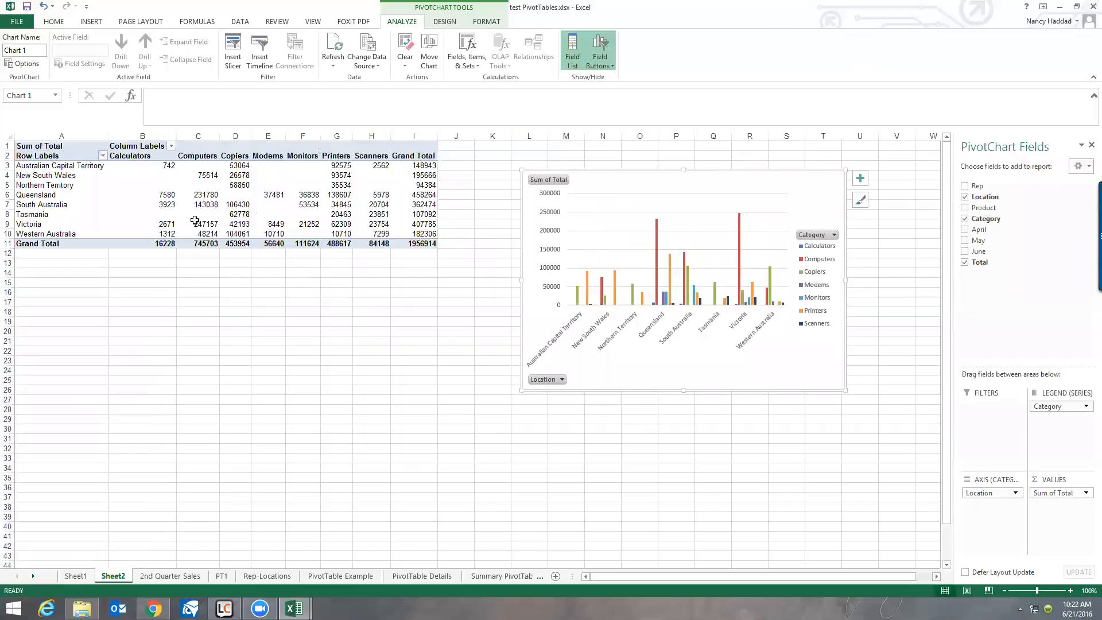
Filter the new PivotTable's Location row labels to Northern Territory, South Australia and Western Australia.
left_click(102, 155)
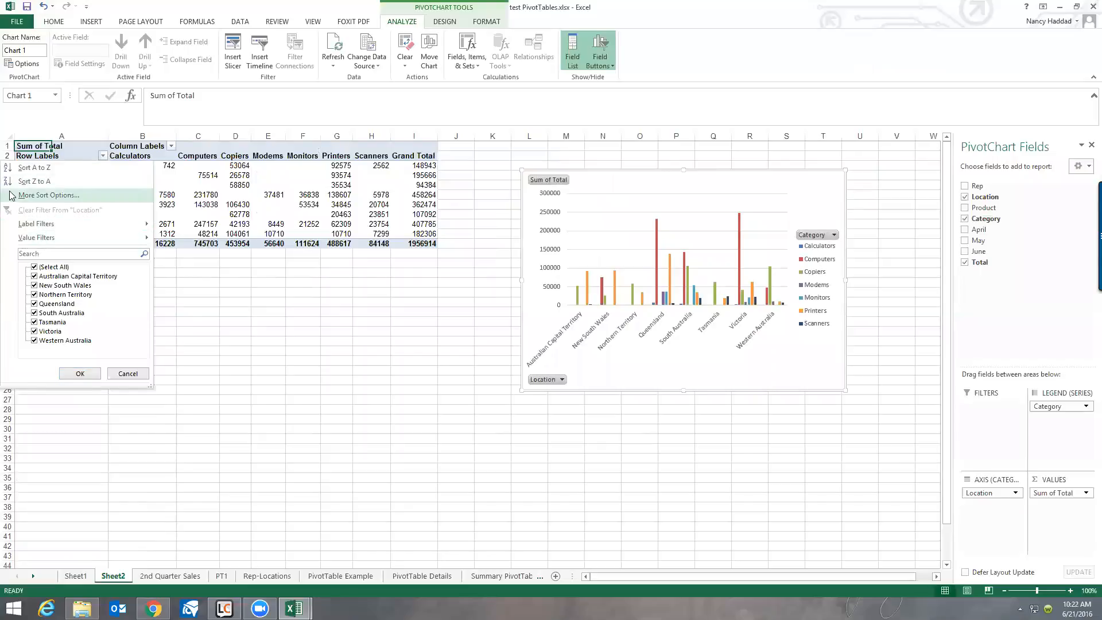
left_click(34, 267)
left_click(34, 340)
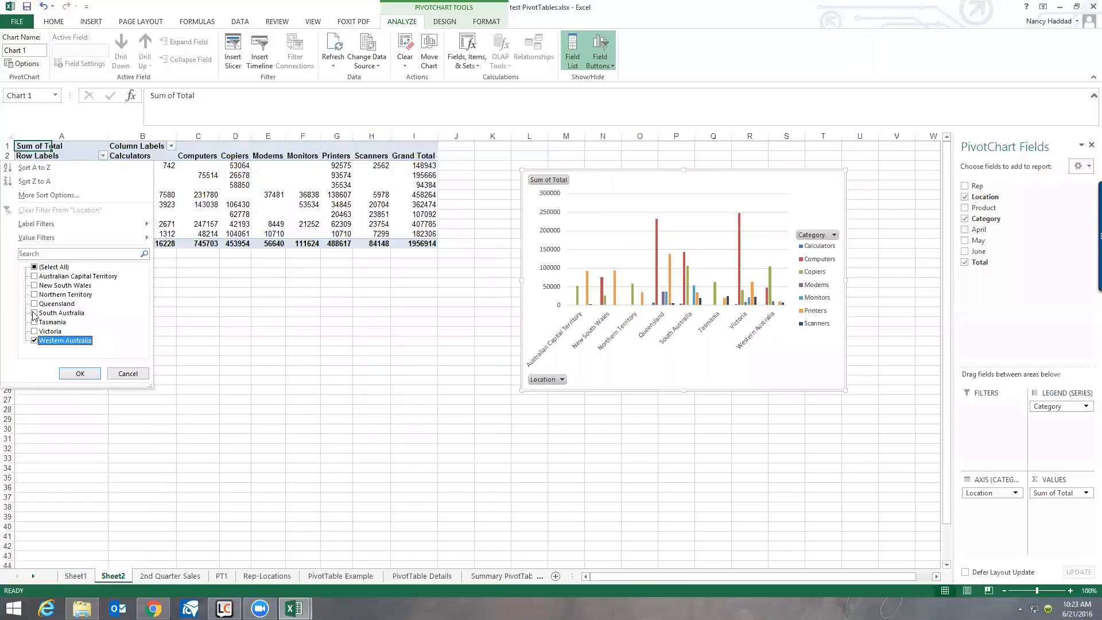
left_click(34, 313)
left_click(34, 294)
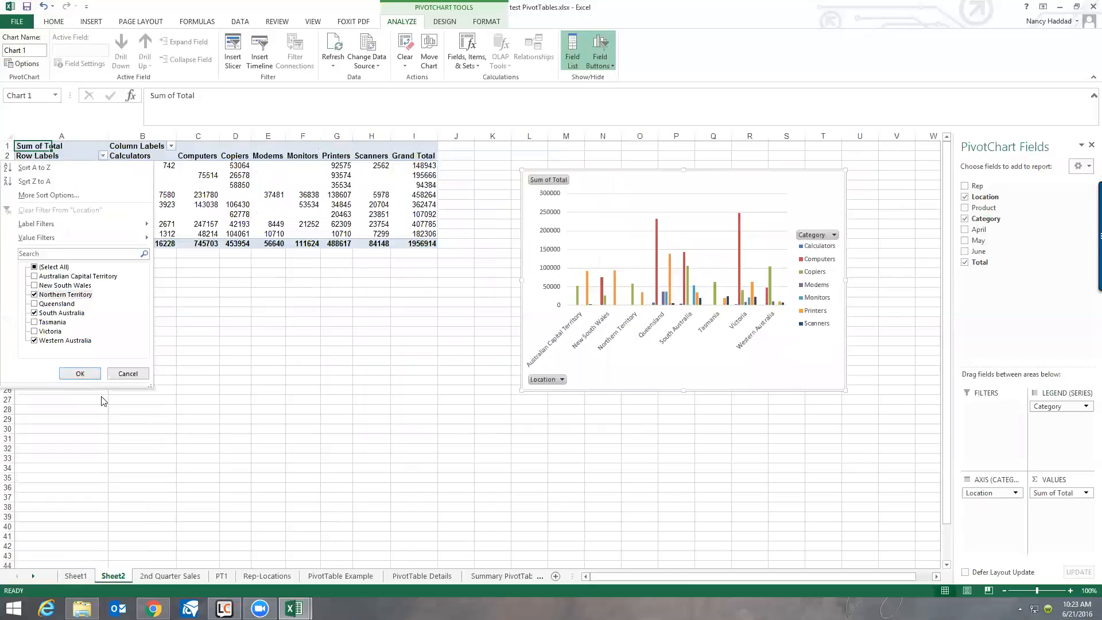
left_click(80, 374)
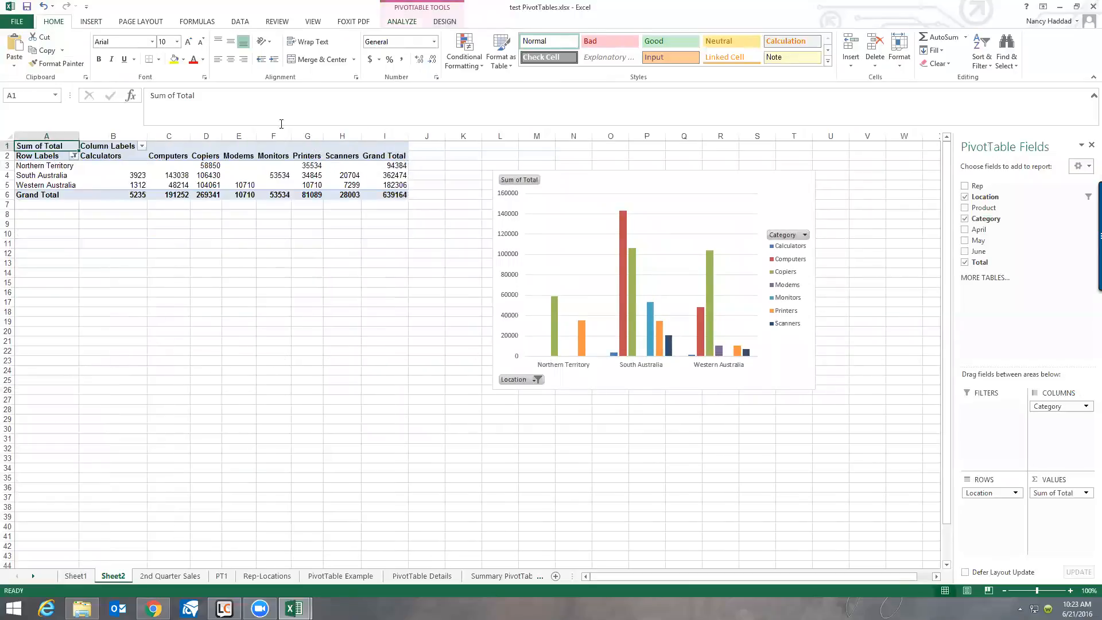
Filter the PivotChart's Category legend to show only Copiers, Modems, Monitors and Printers.
left_click(806, 235)
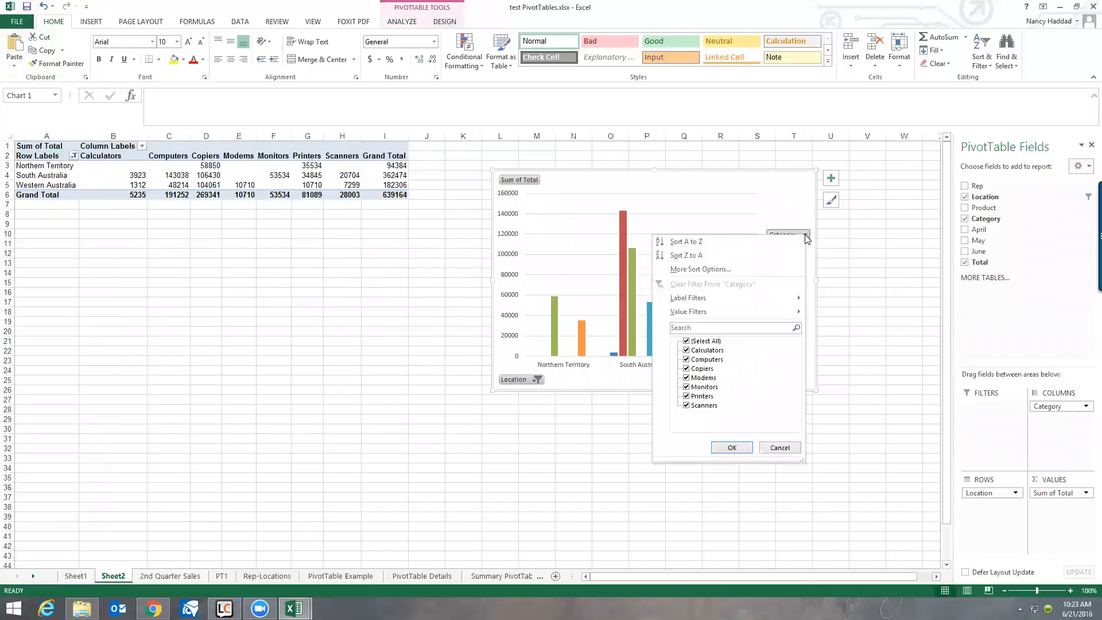
left_click(686, 342)
left_click(687, 369)
left_click(687, 378)
left_click(686, 387)
left_click(686, 397)
left_click(738, 448)
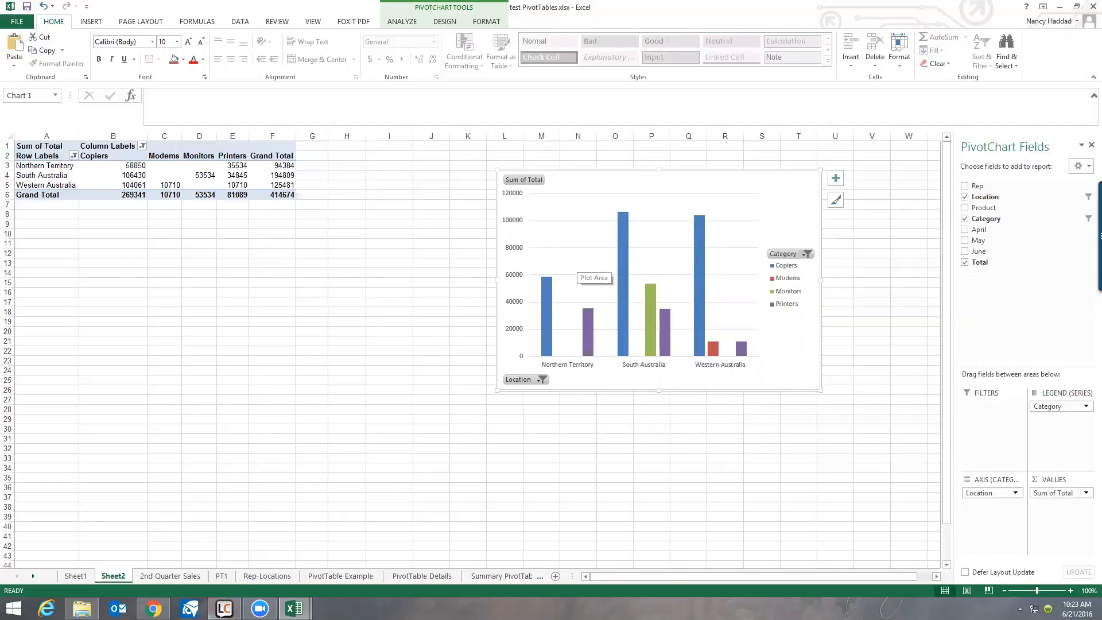
Look through the PivotTables on the PT1, Rep-Locations, PivotTable Example and PivotTable Details sheets.
left_click(218, 576)
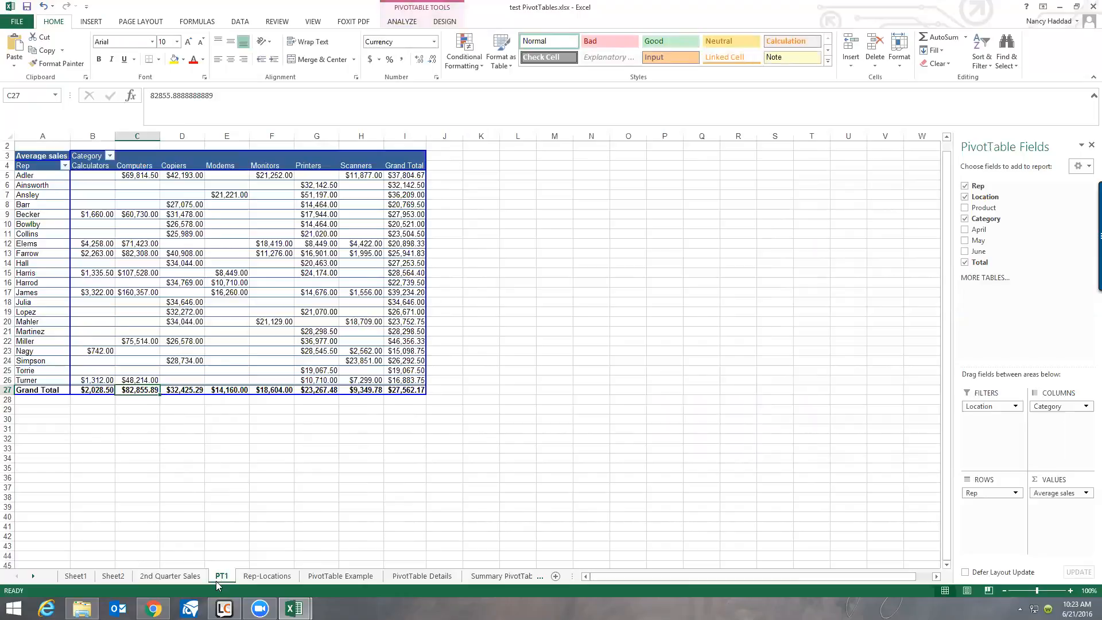
left_click(260, 579)
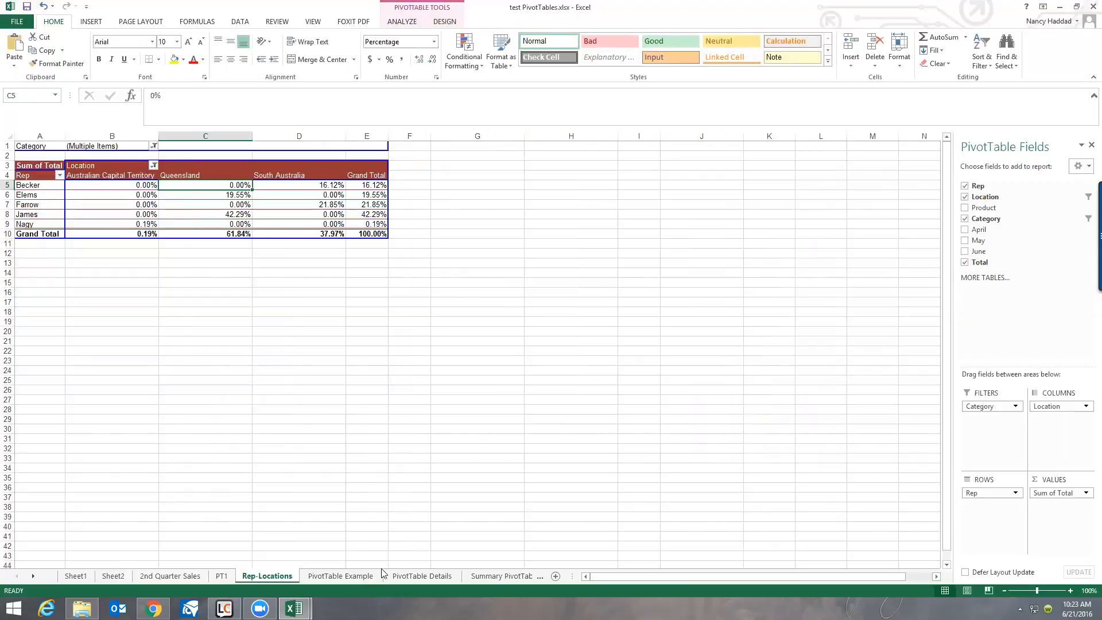
left_click(341, 576)
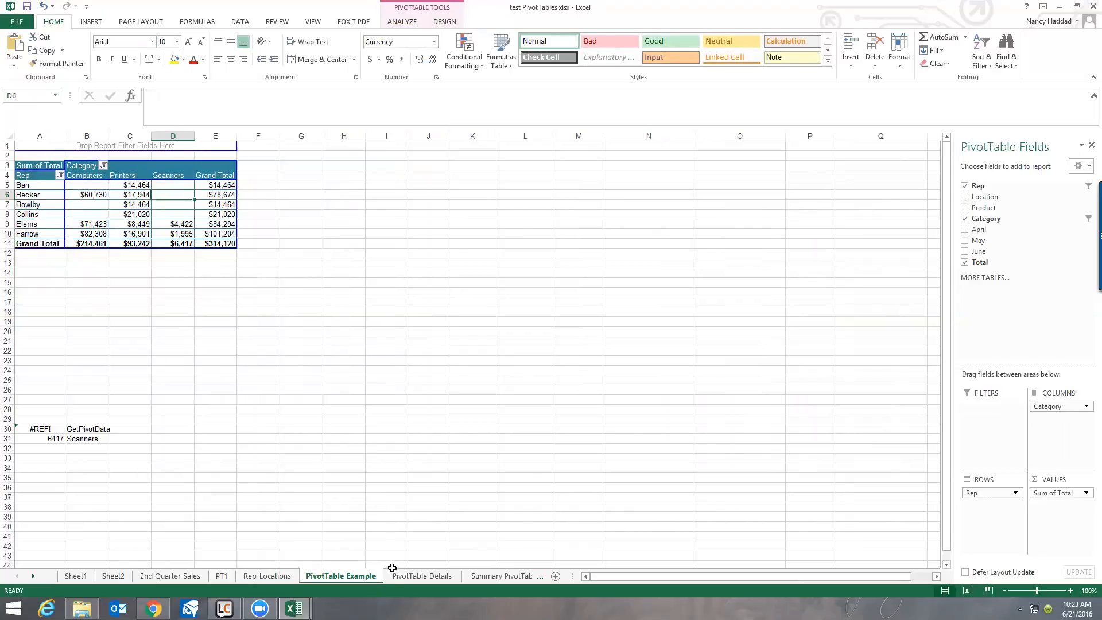
left_click(407, 577)
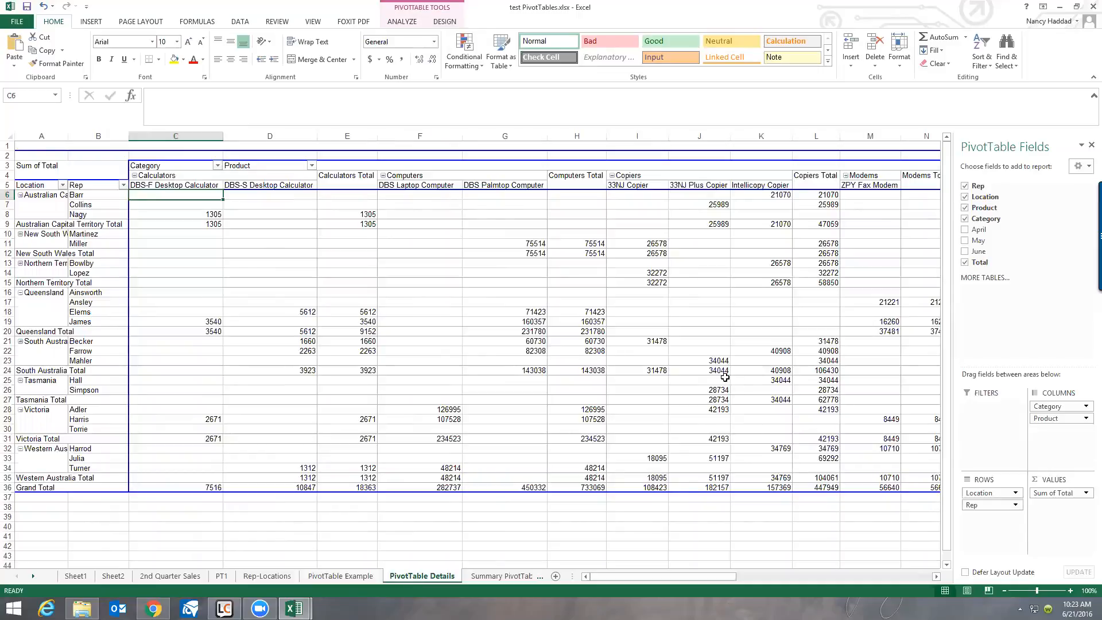
mouse_move(590, 192)
Go to the Sales by Date sheet and examine the range of dates in its first-quarter sales records.
right_click(34, 576)
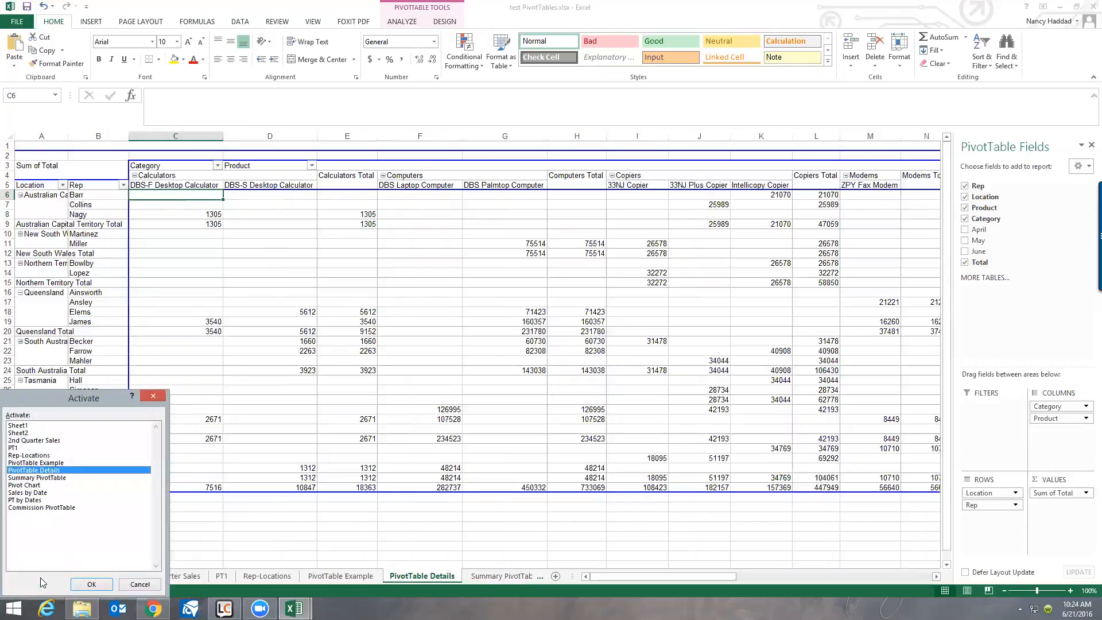
left_click(19, 493)
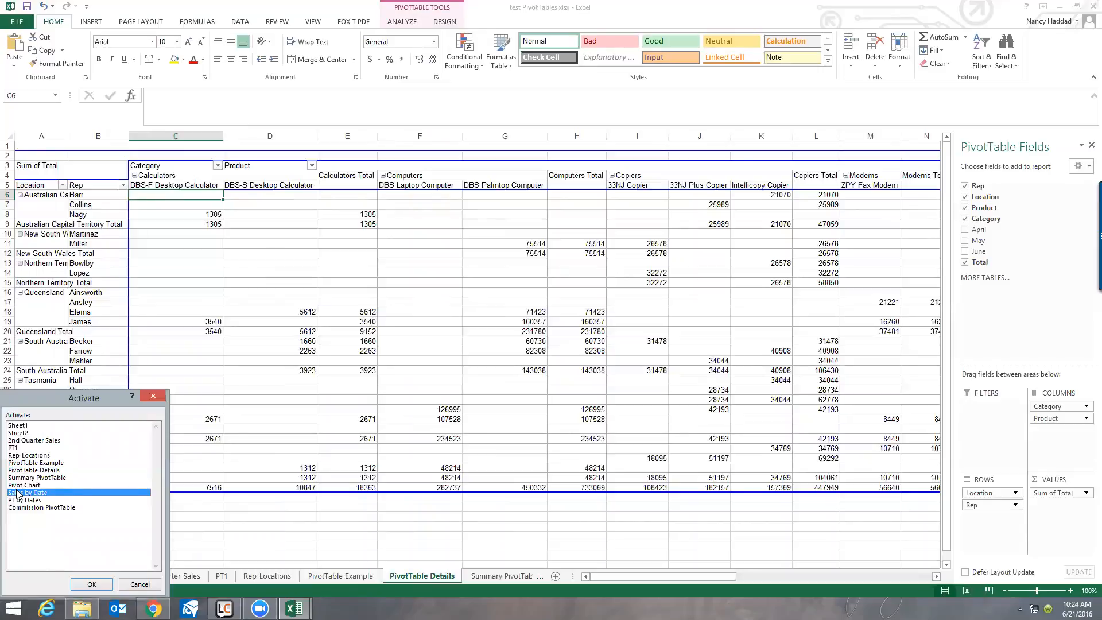
left_click(92, 585)
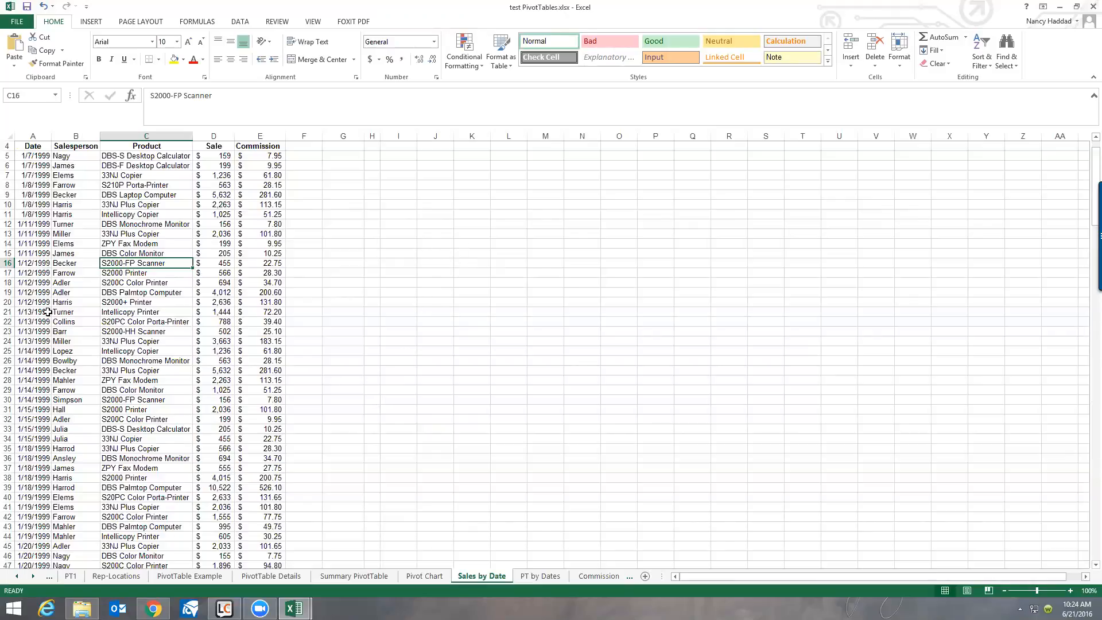
left_click(1084, 237)
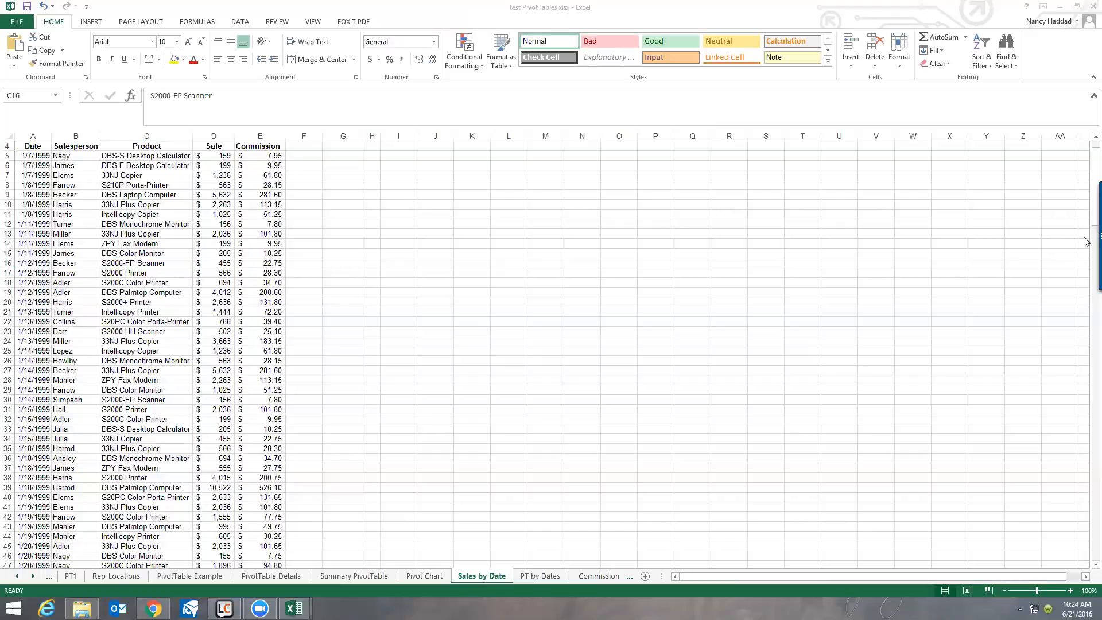
left_click(1086, 347)
left_click(1093, 358)
left_click(1093, 364)
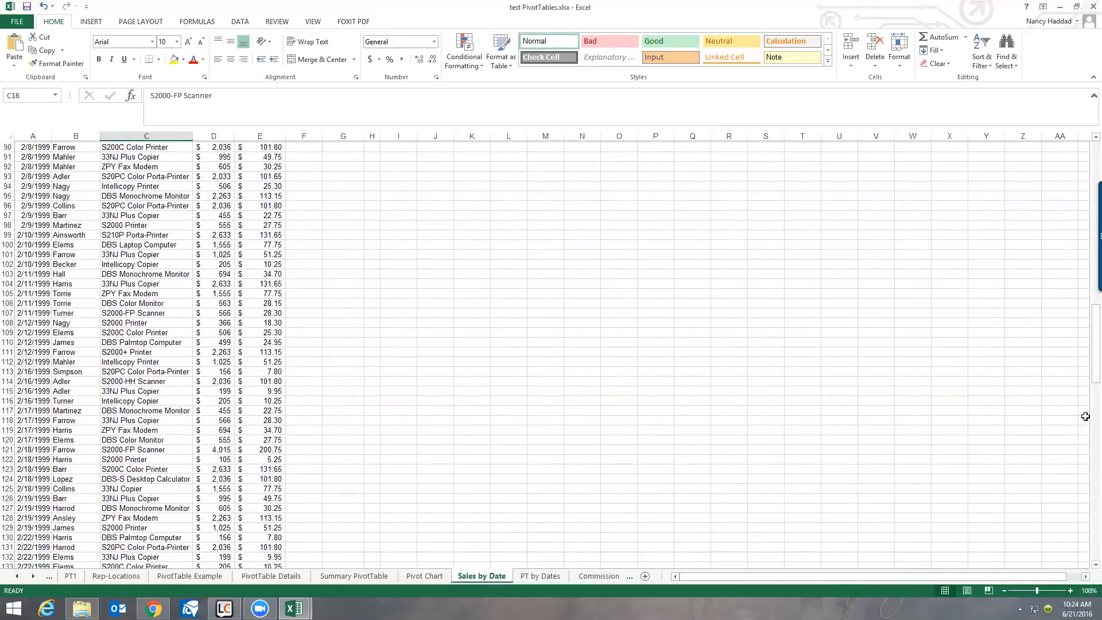
left_click(1085, 421)
left_click(1093, 475)
scroll(1085, 477, "down", 6)
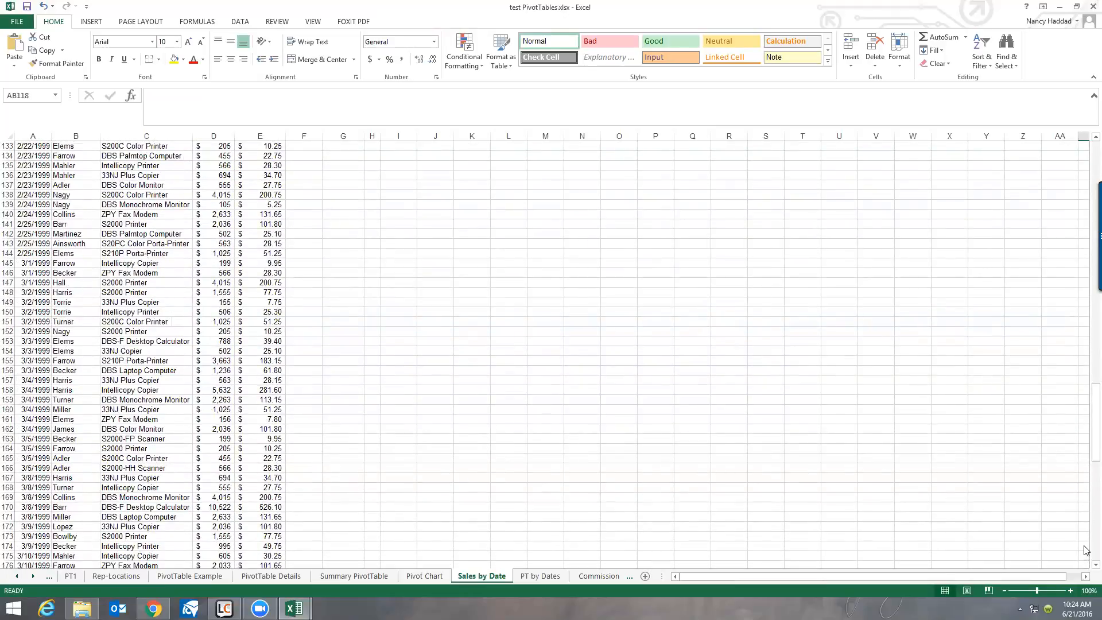
left_click_drag(1094, 396, 1084, 138)
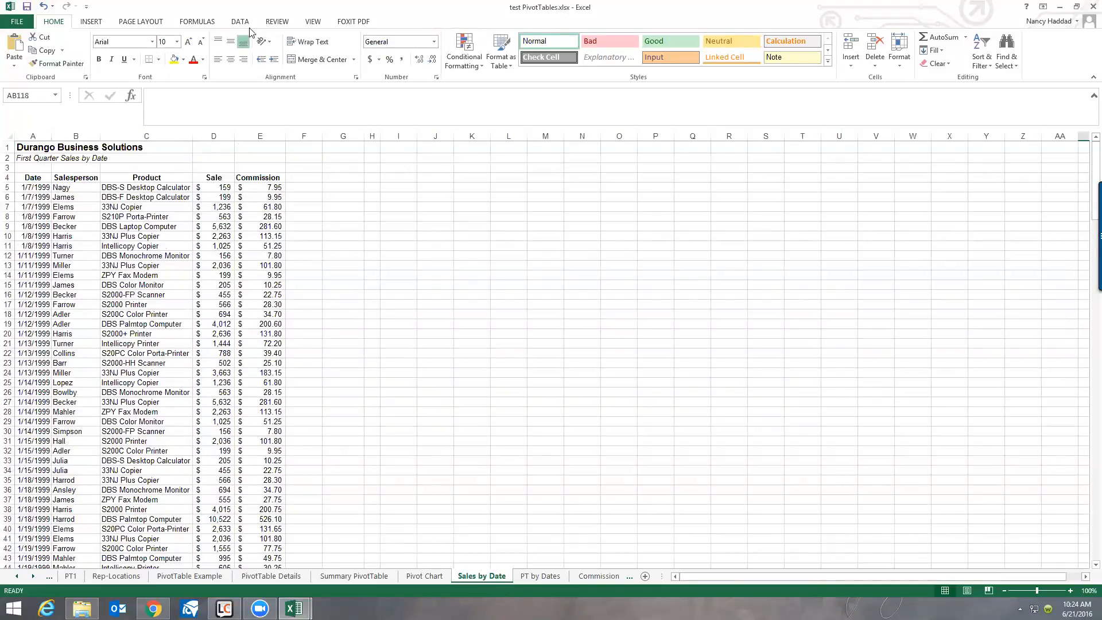
left_click(77, 23)
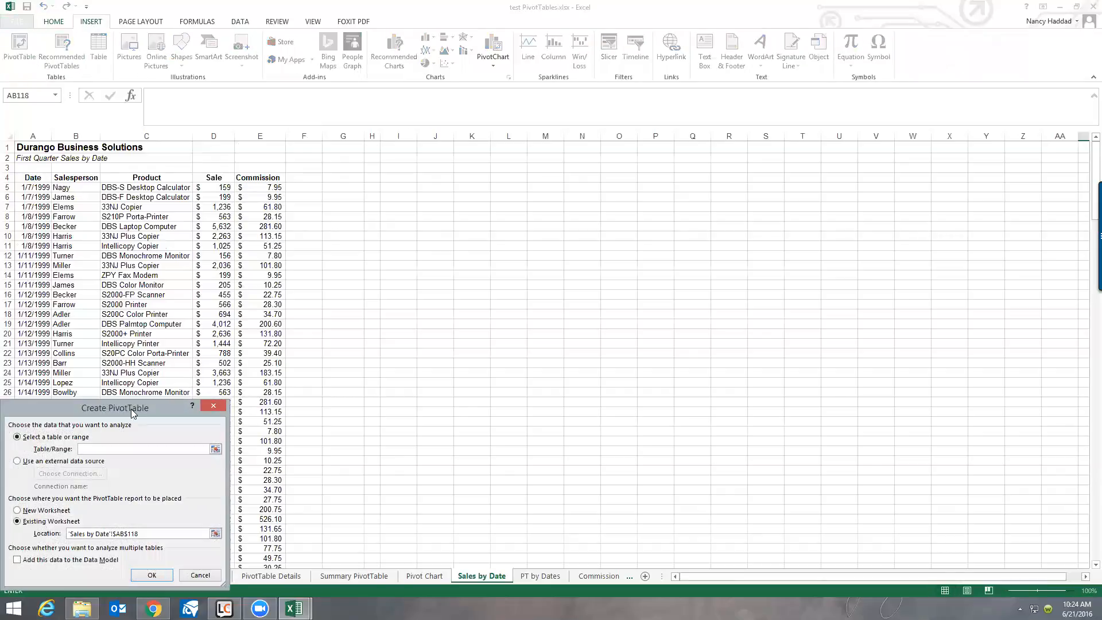
left_click_drag(152, 412, 817, 210)
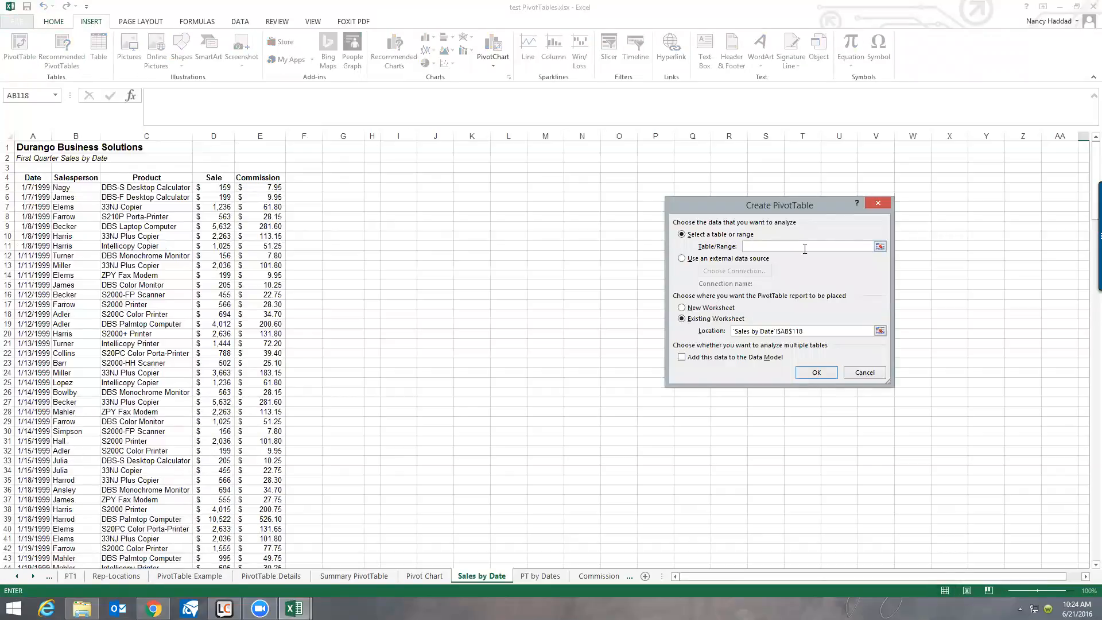
left_click(816, 372)
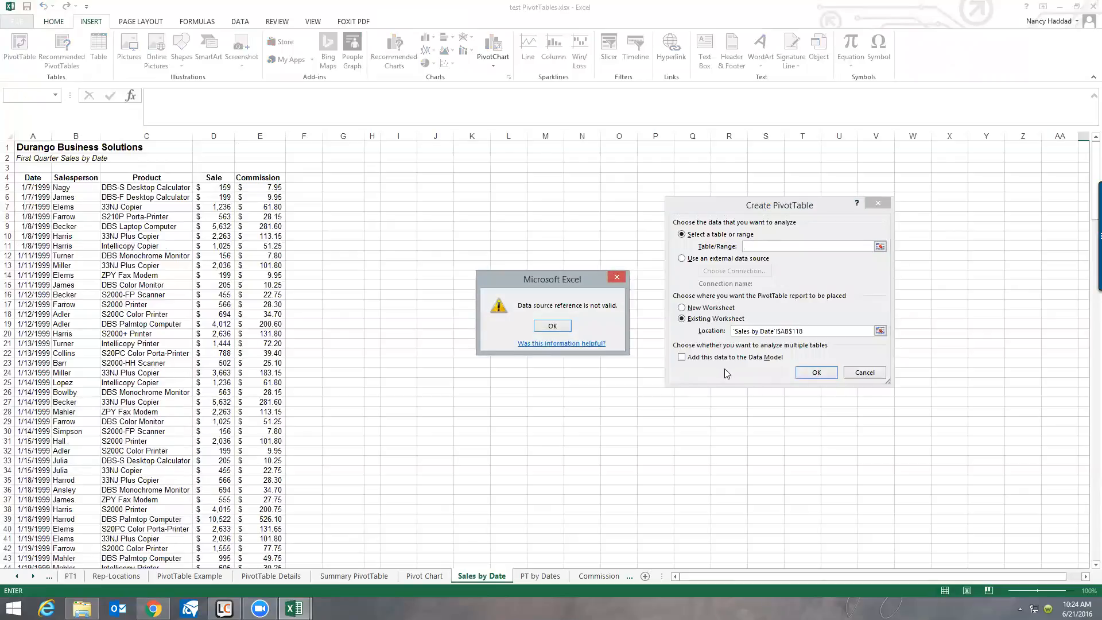
left_click(568, 325)
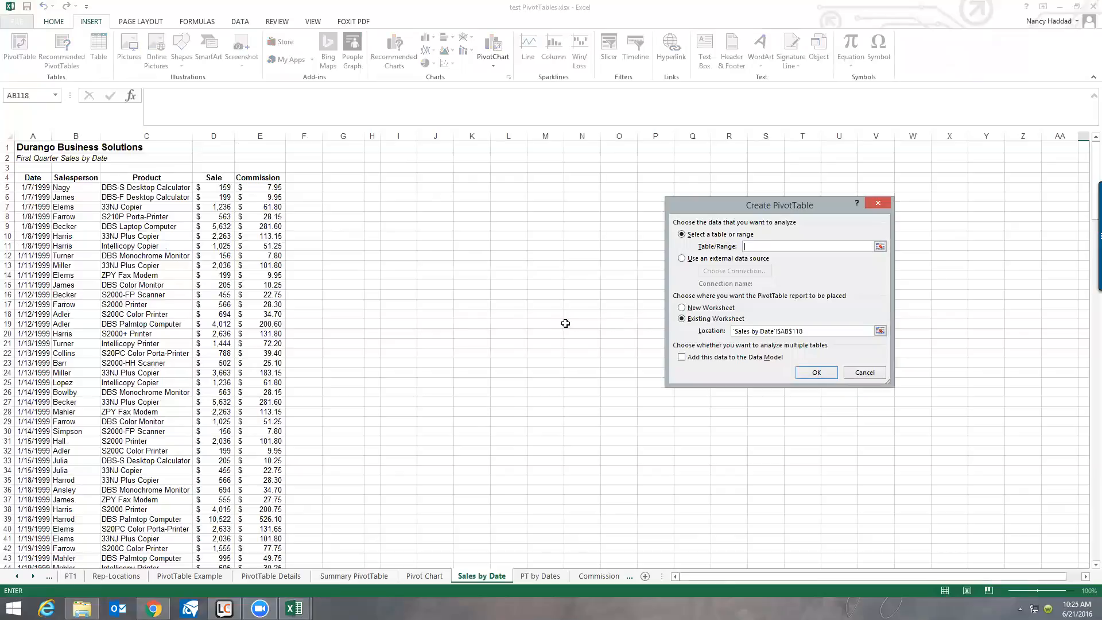
left_click(862, 373)
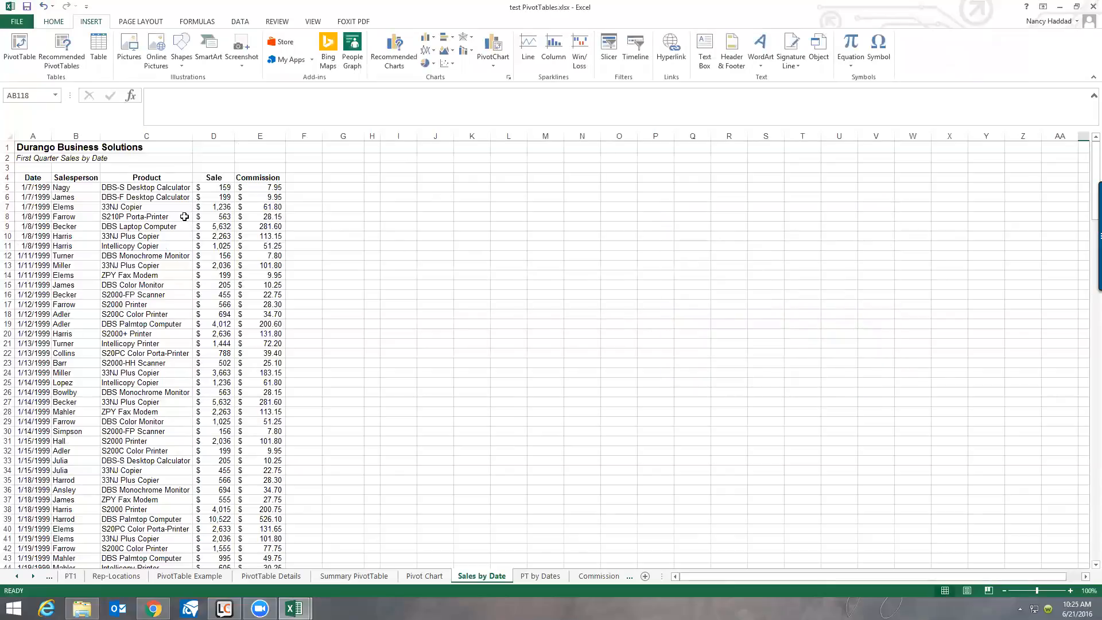
Create a PivotTable on a new worksheet from the full data range of the Sales by Date sheet.
left_click(183, 217)
left_click(23, 46)
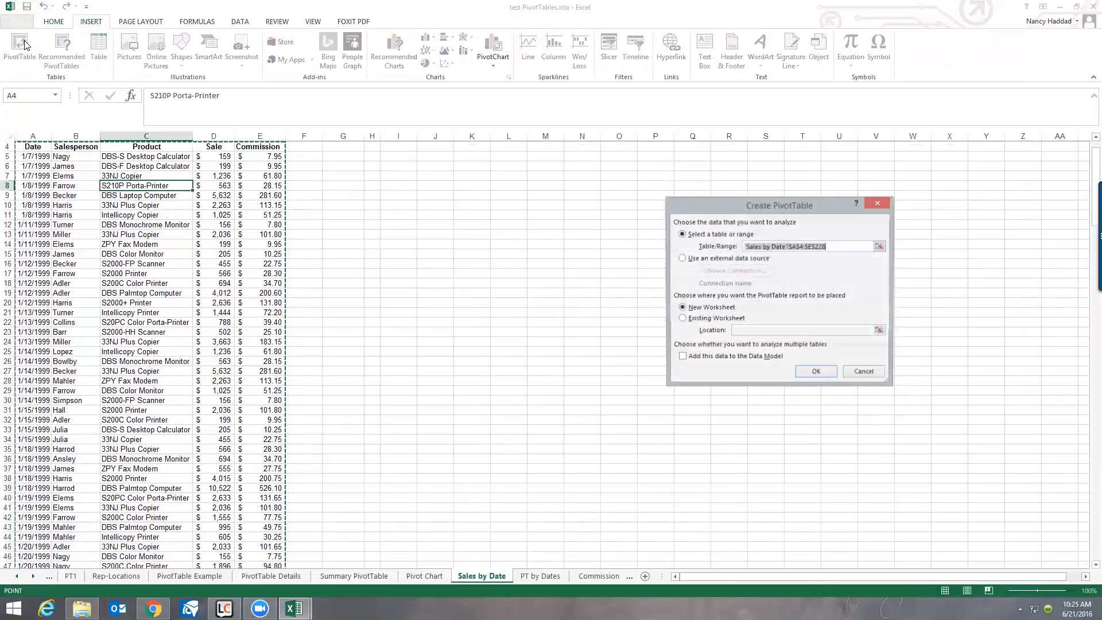
left_click(815, 375)
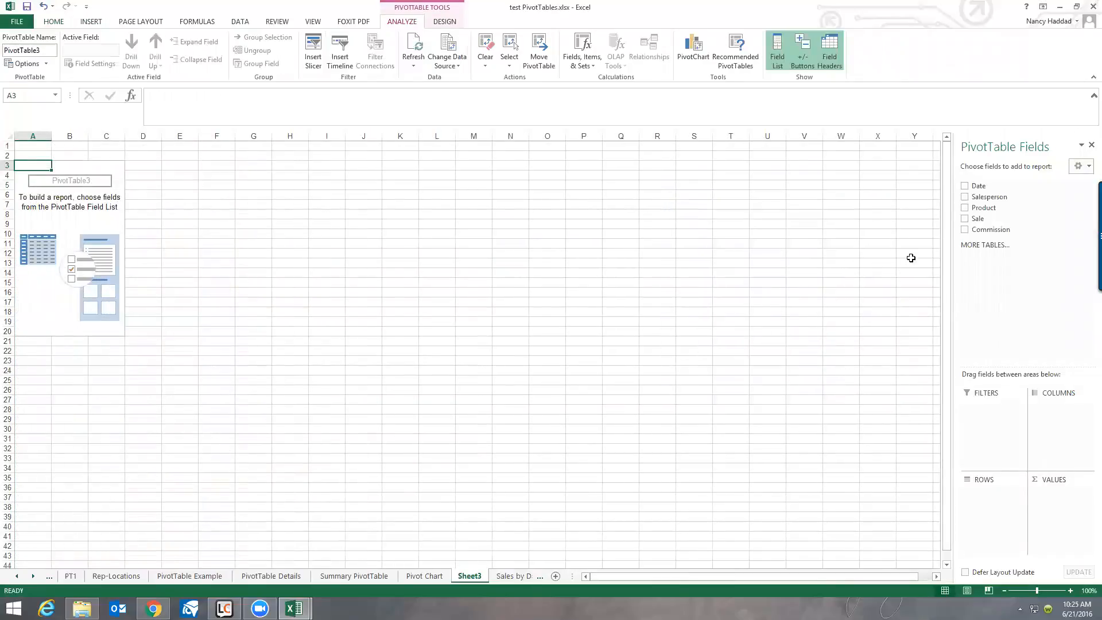
Add Salesperson and Date as row fields and Sale as the summed value field of the new PivotTable.
left_click(965, 197)
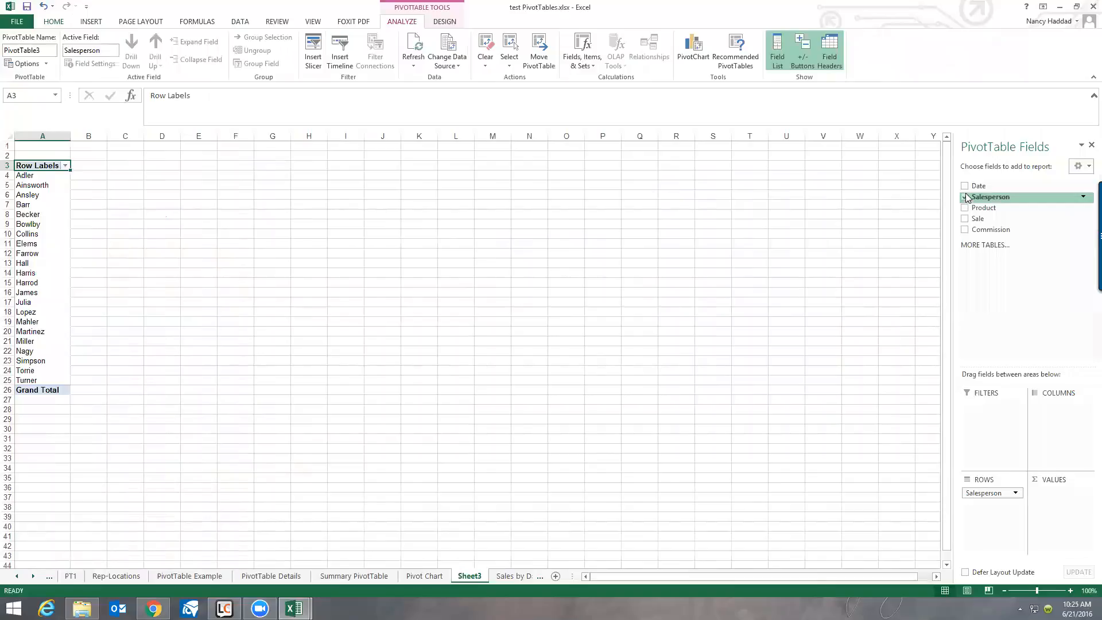
left_click(964, 186)
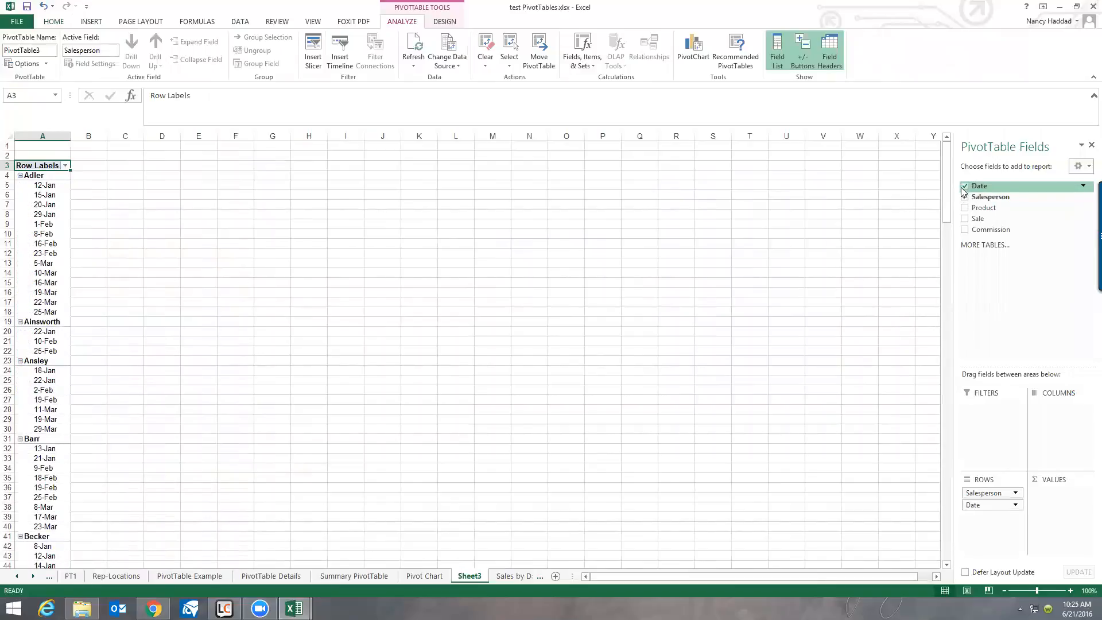
left_click(965, 218)
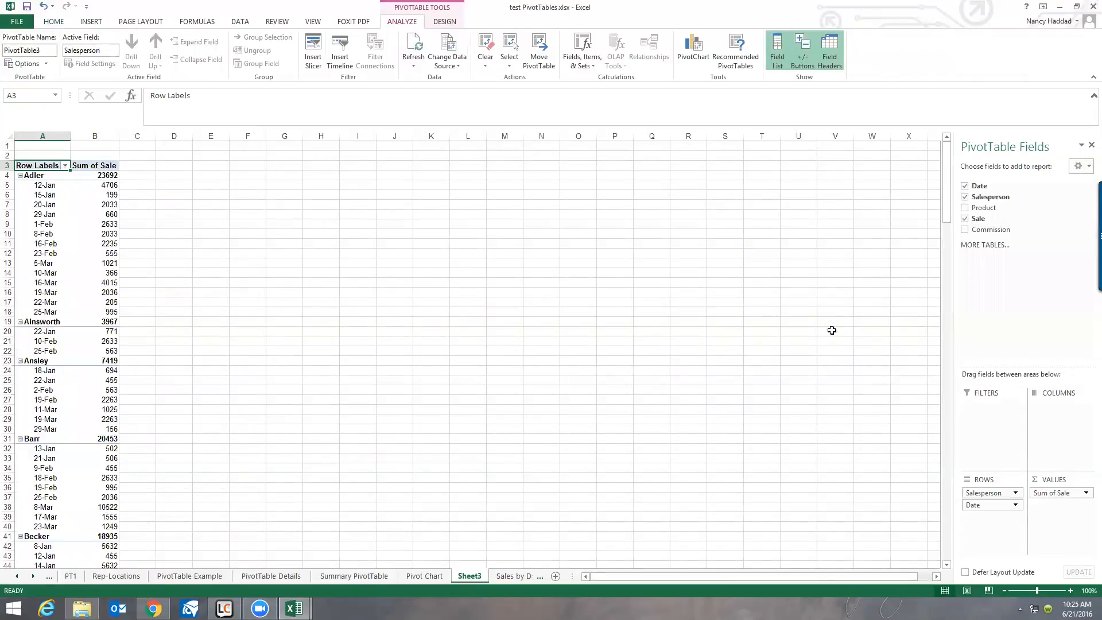
Group the PivotTable's Date row items by Months only, without Days.
mouse_move(947, 193)
left_mouse_down()
mouse_move(928, 365)
mouse_move(937, 450)
mouse_move(944, 176)
left_mouse_up()
right_click(45, 206)
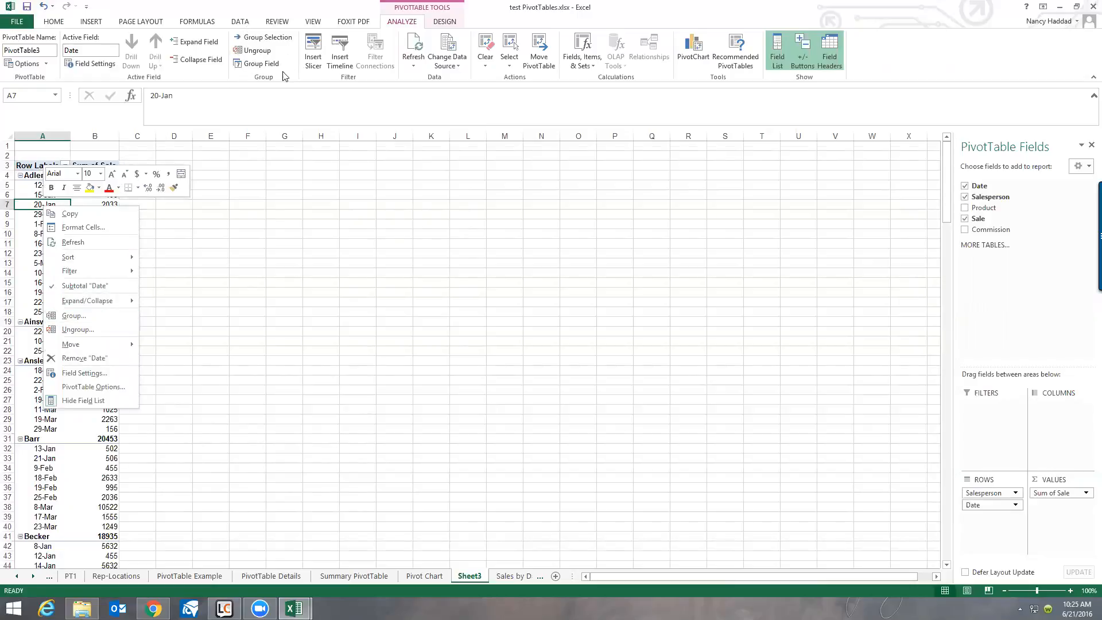
left_click(95, 317)
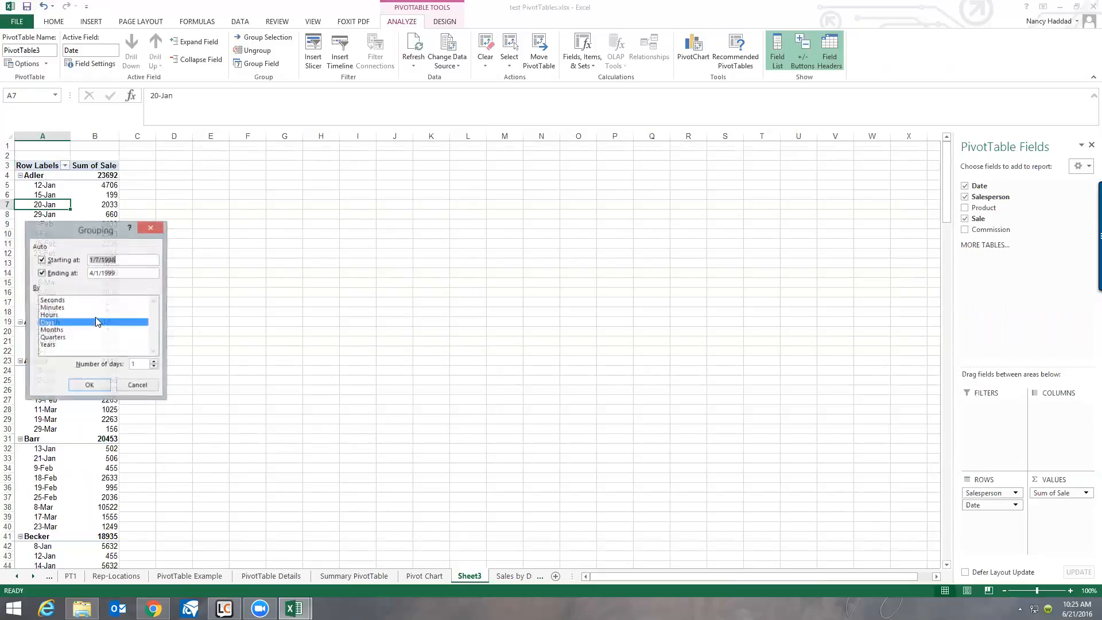
left_click(50, 331)
left_click(47, 325)
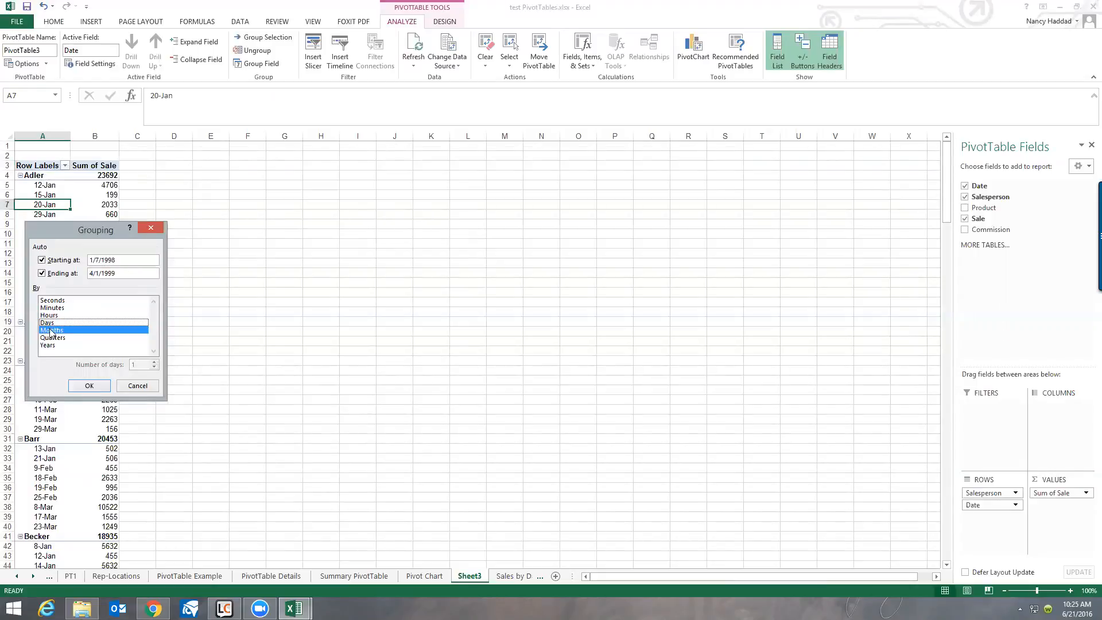
left_click(90, 386)
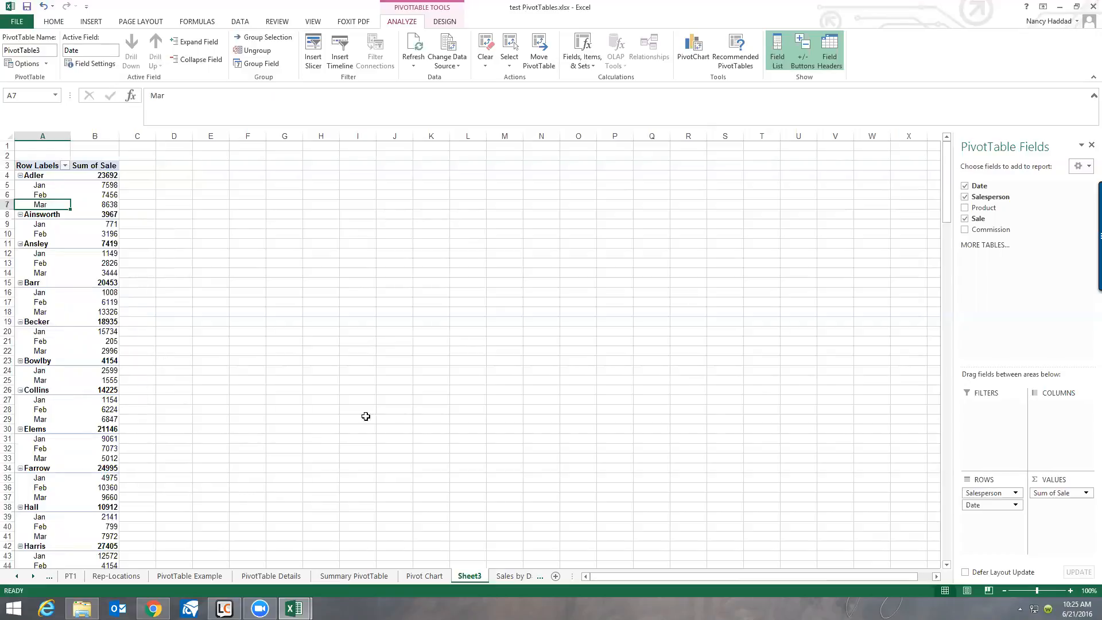
mouse_move(950, 209)
left_mouse_down()
mouse_move(962, 289)
mouse_move(951, 208)
left_mouse_up()
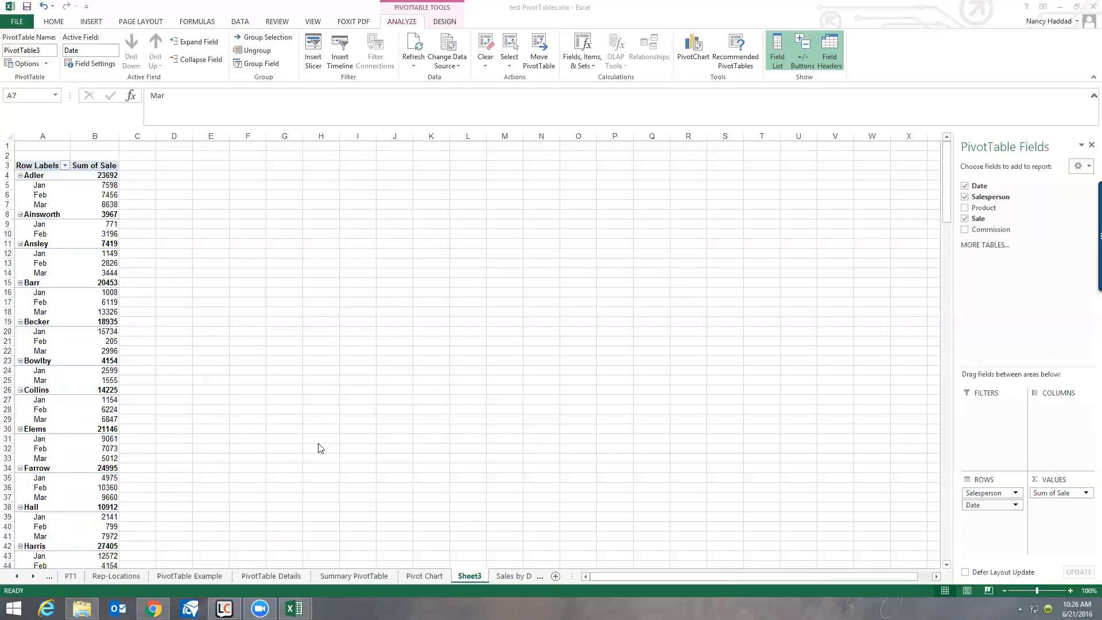
Go to the PT1 sheet and view the calculation commands for its PivotTable's fields, items and sets.
left_click(122, 578)
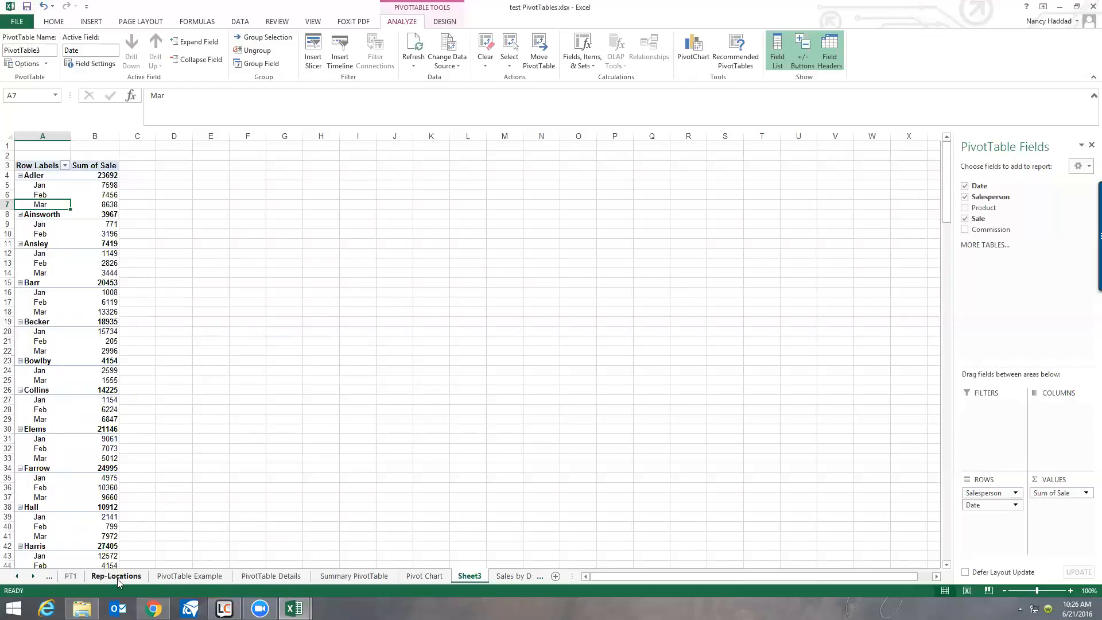
left_click(67, 579)
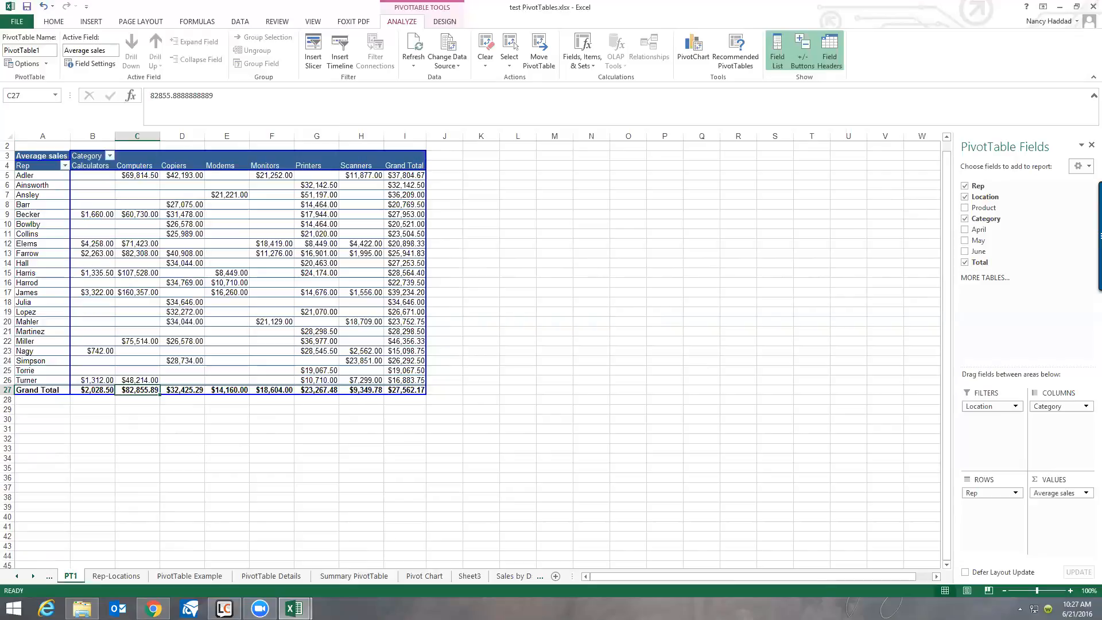
left_click(230, 197)
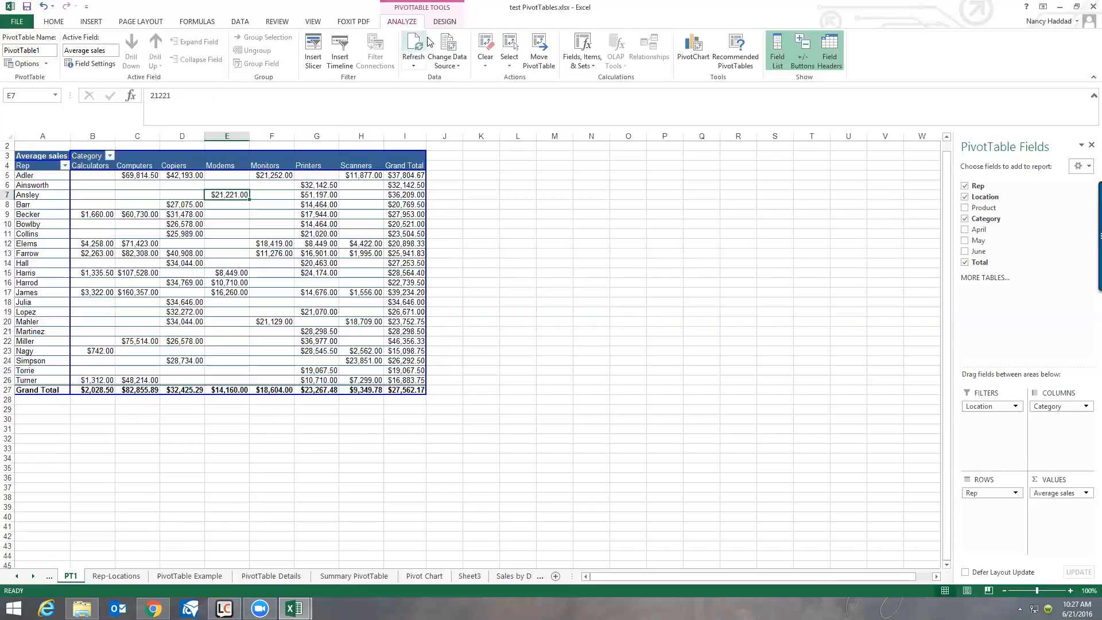
left_click(574, 65)
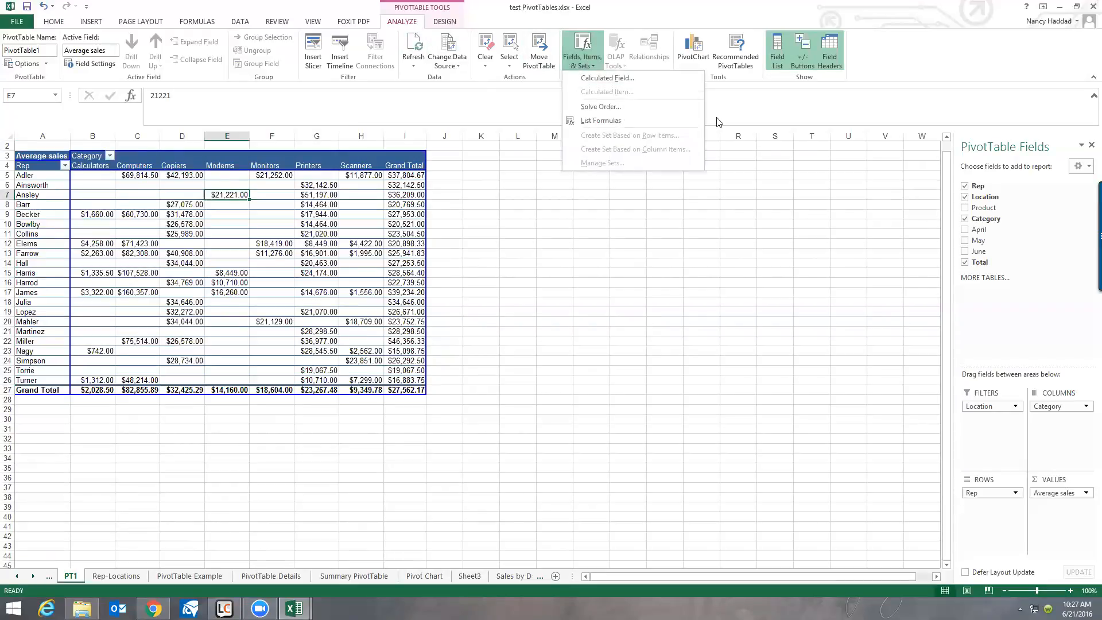
left_click(738, 120)
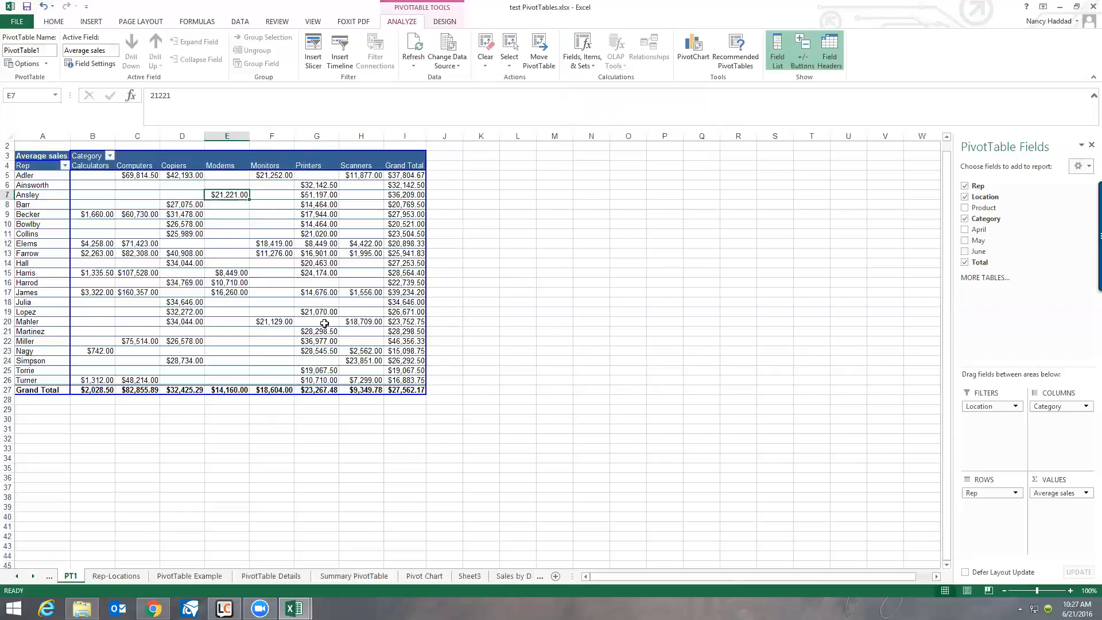
Review the summary calculation options in the value field settings of Average sales and keep Average.
right_click(231, 196)
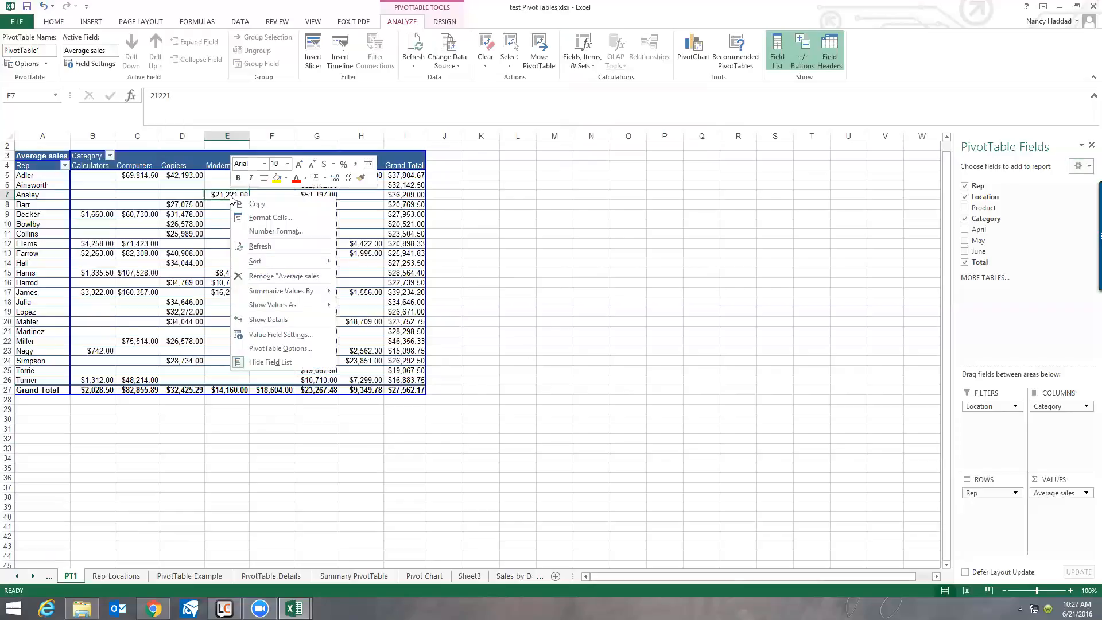
left_click(265, 337)
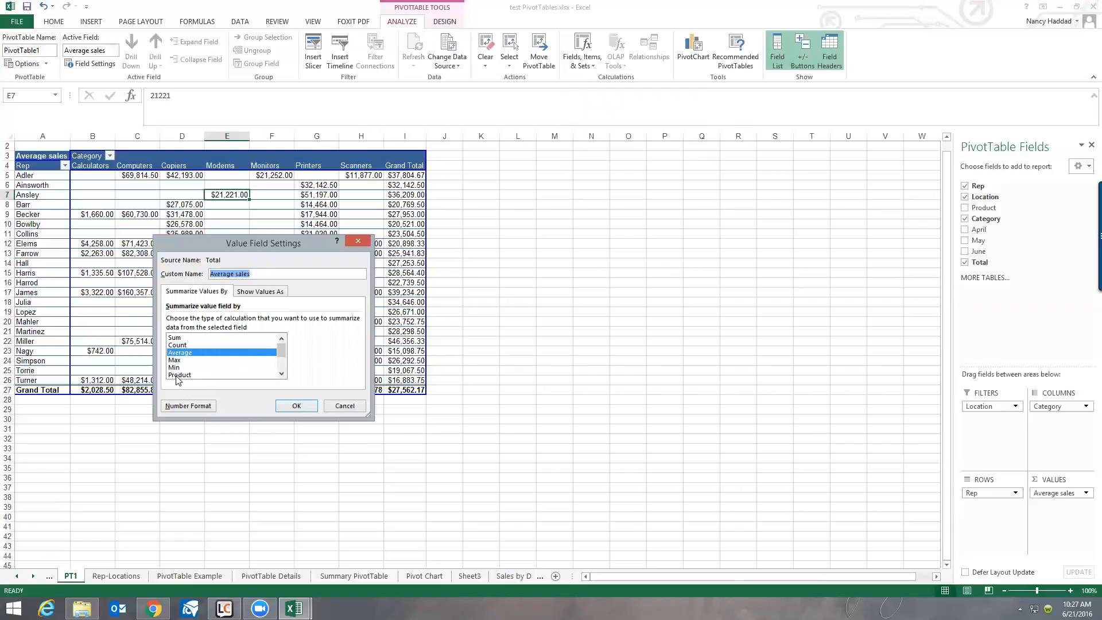
left_click(294, 407)
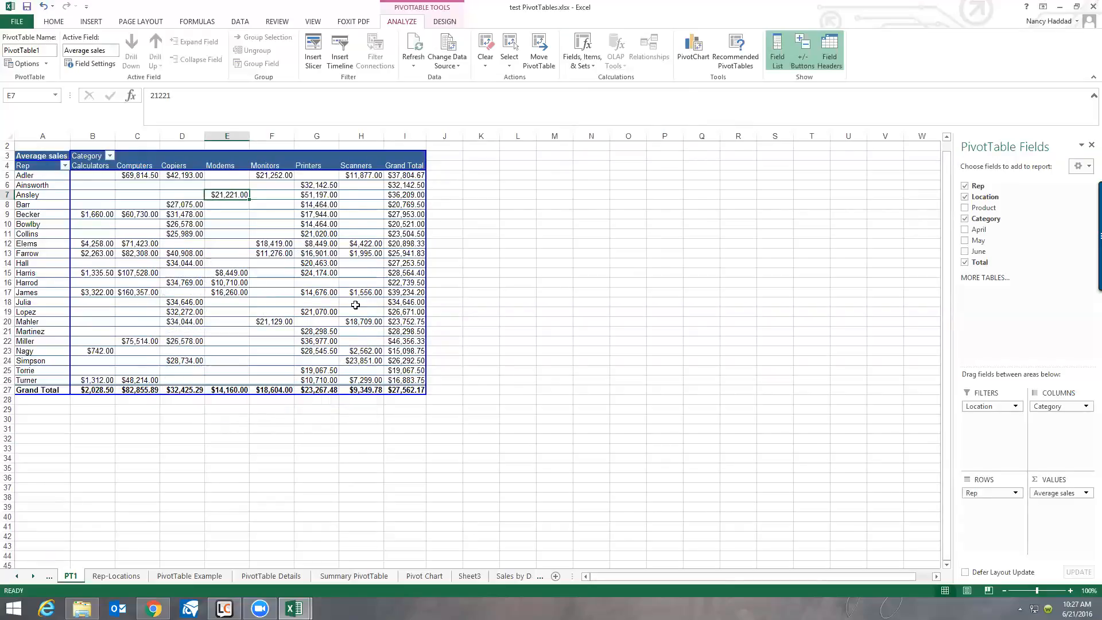